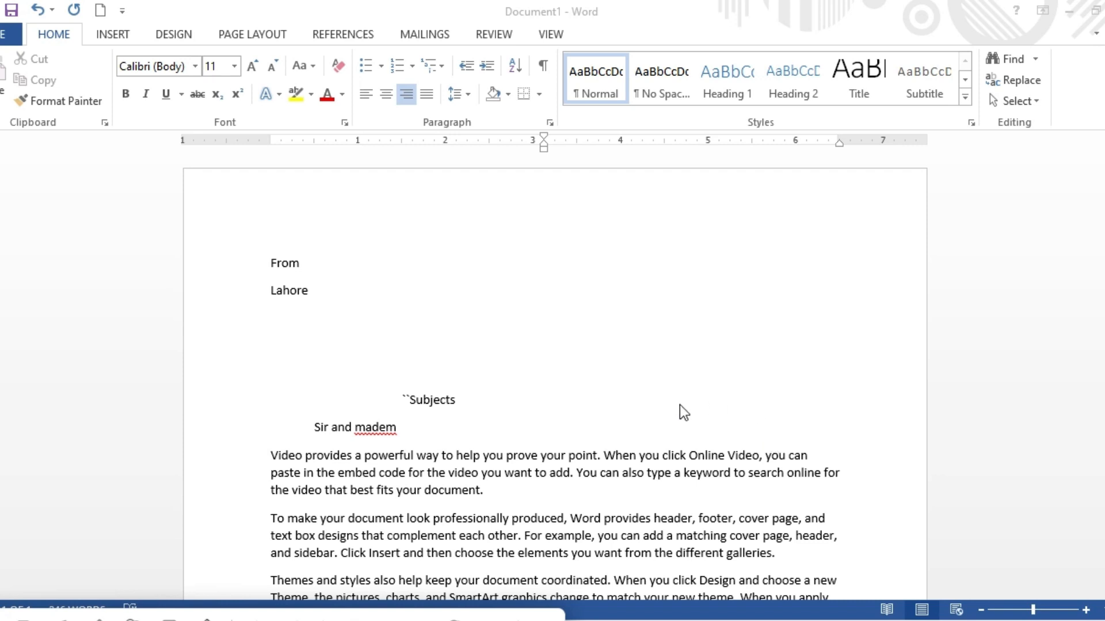
Place the cursor on the empty line below Lahore.
click(302, 309)
click(281, 311)
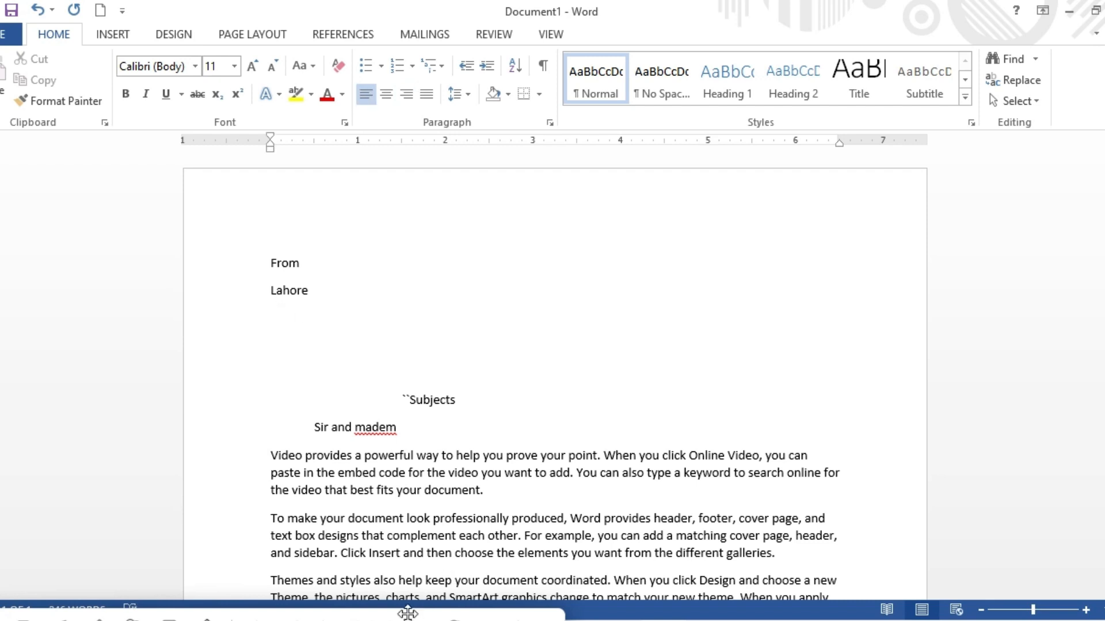
click(416, 619)
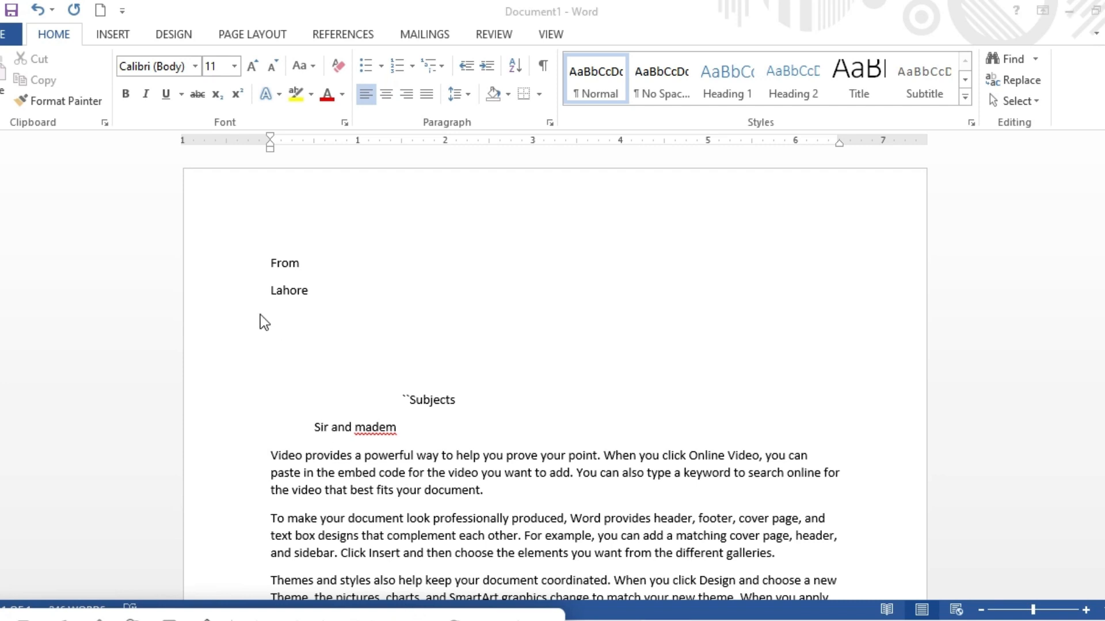
click(279, 313)
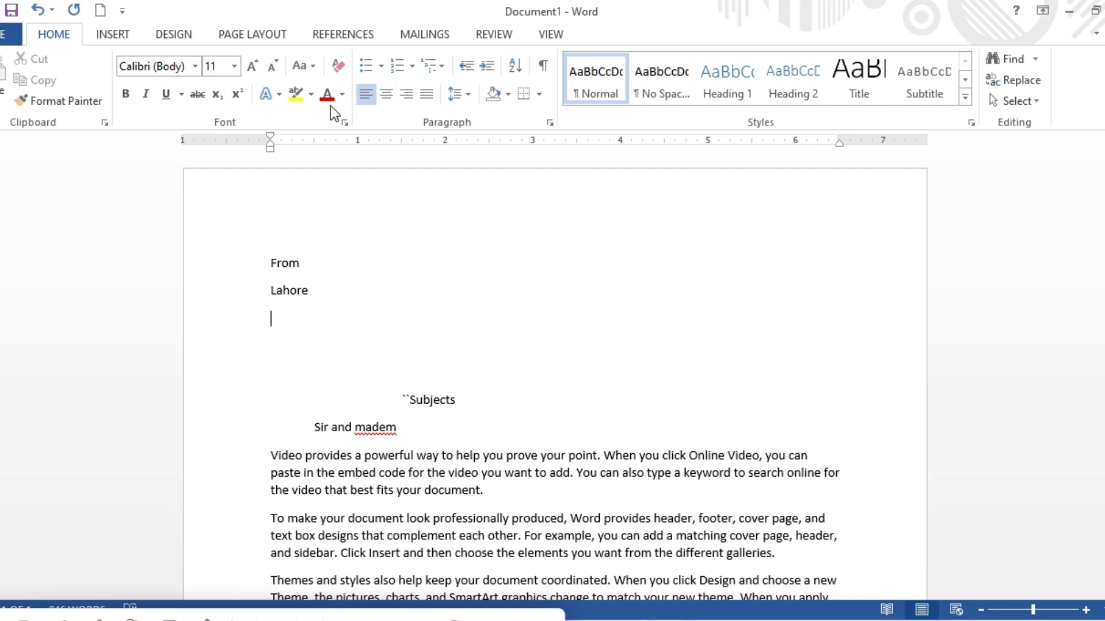
Select the existing list 'student data' from Documents as the mail merge recipients.
click(345, 40)
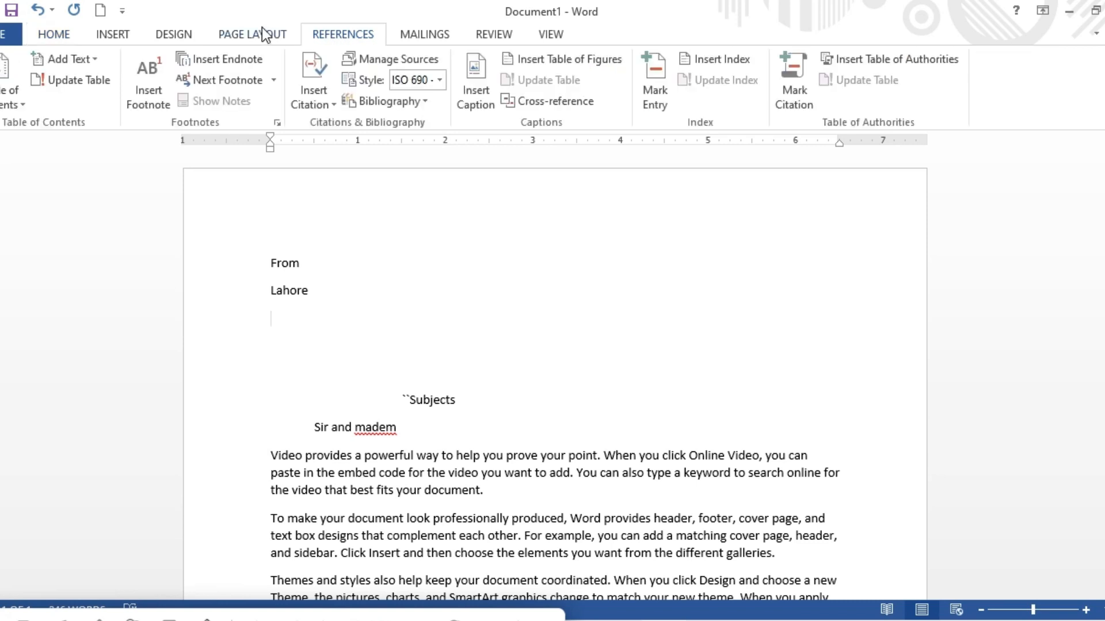
click(425, 36)
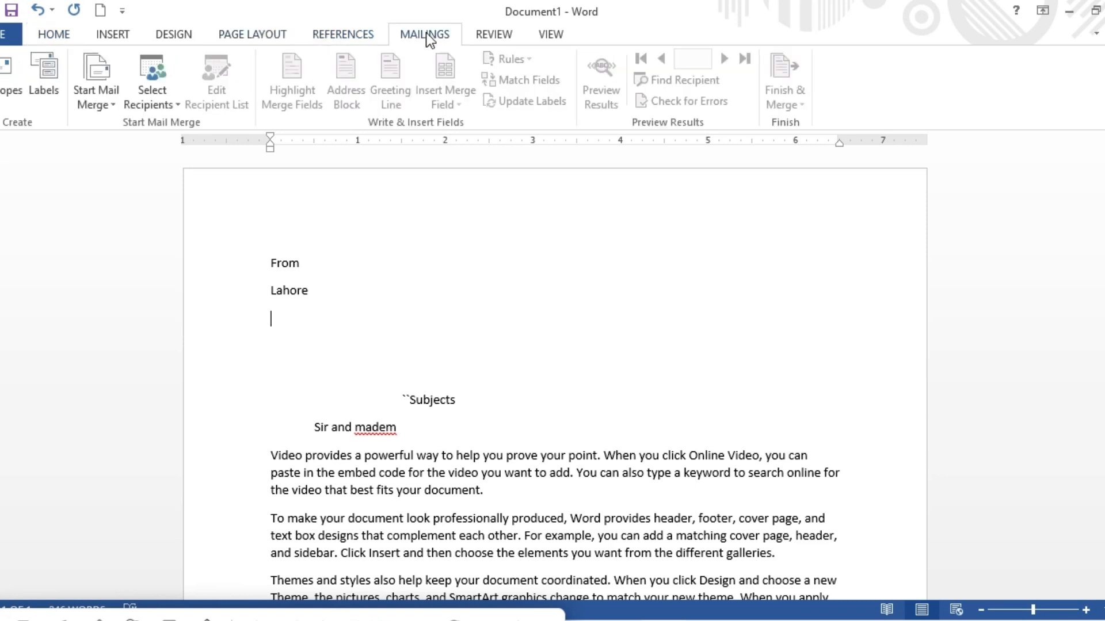
click(178, 105)
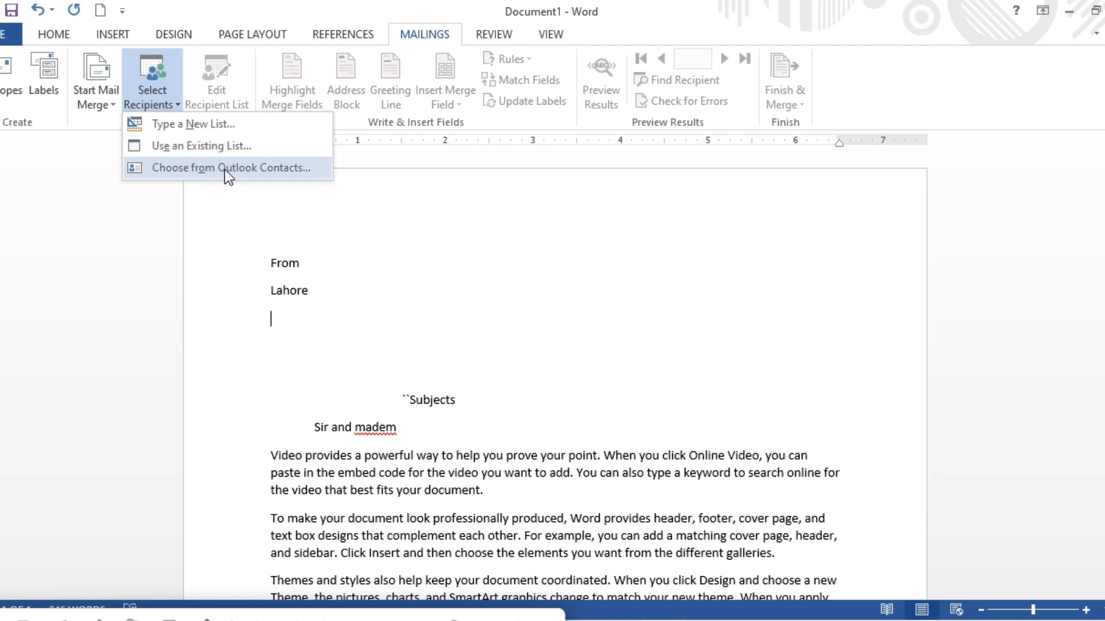
click(225, 146)
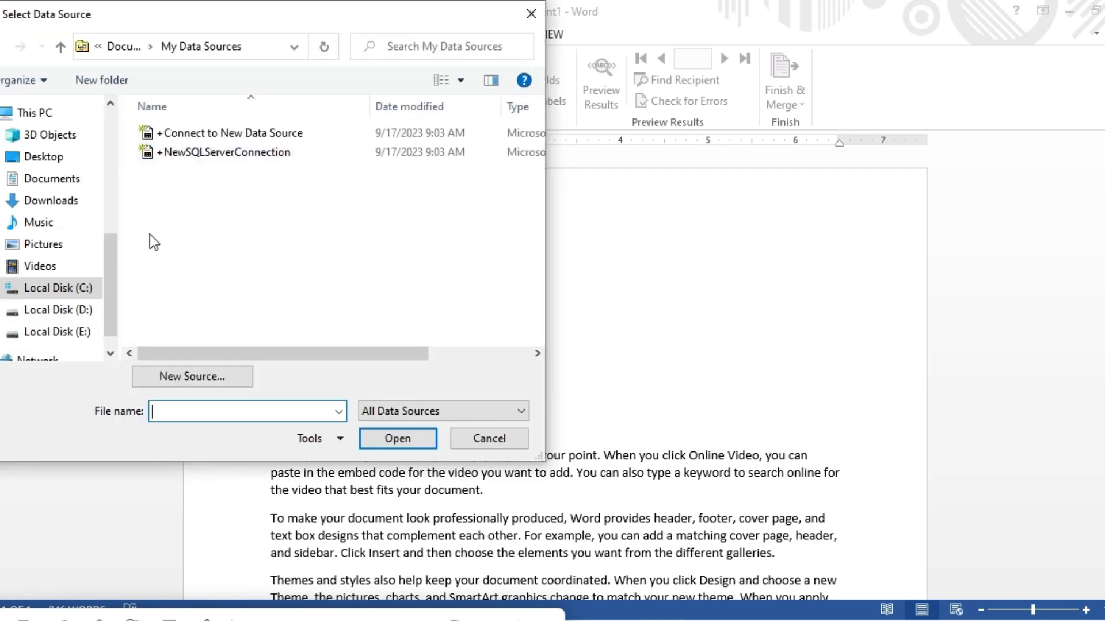
click(58, 183)
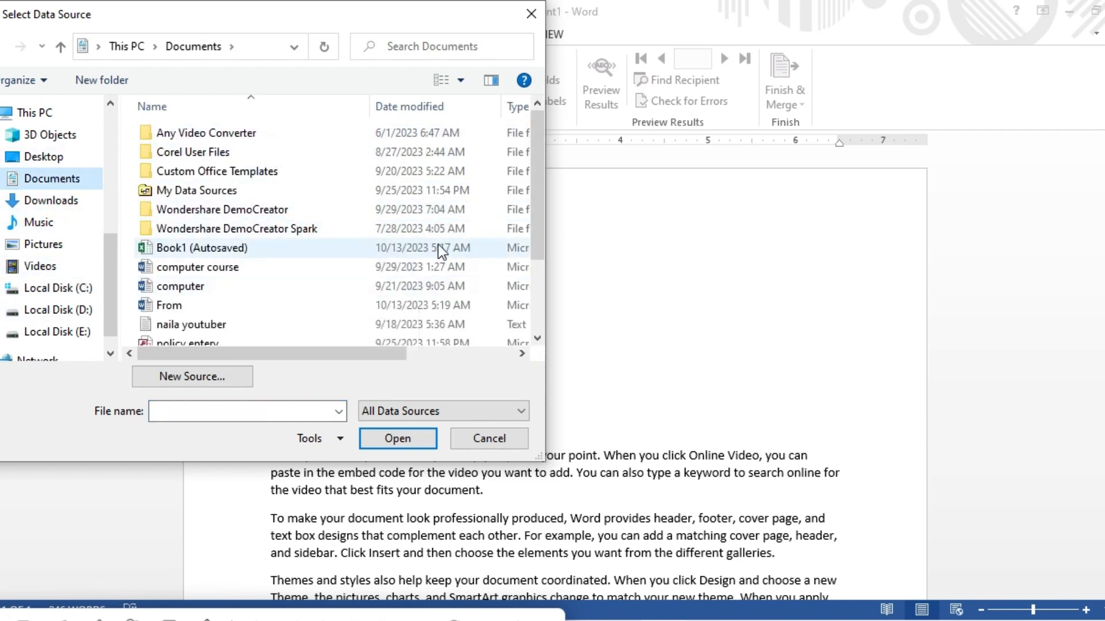
drag(537, 162, 533, 215)
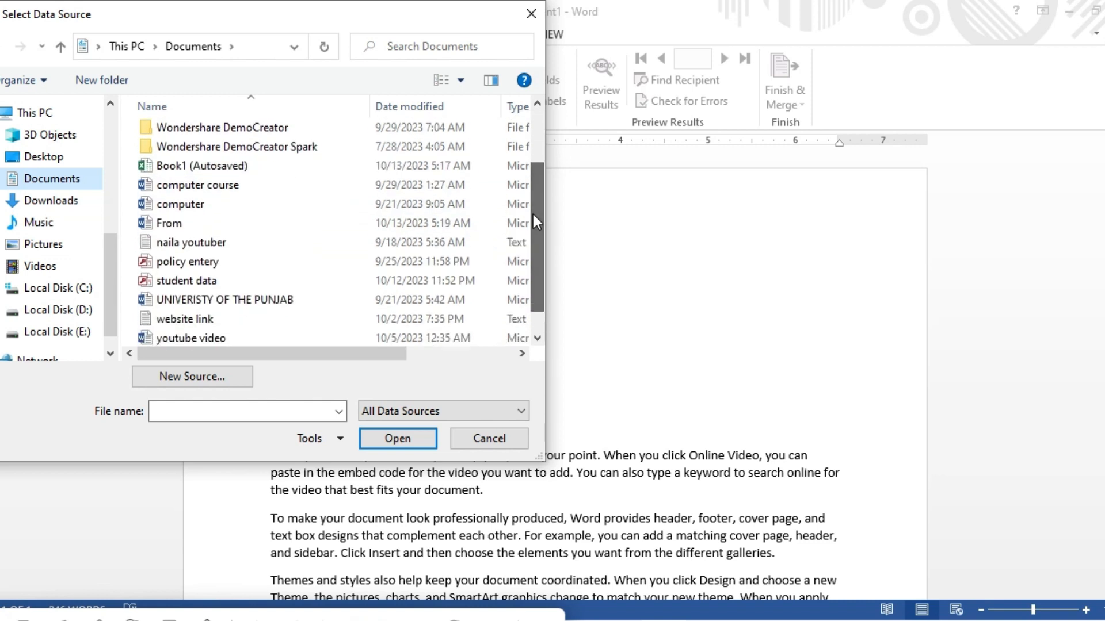
click(178, 284)
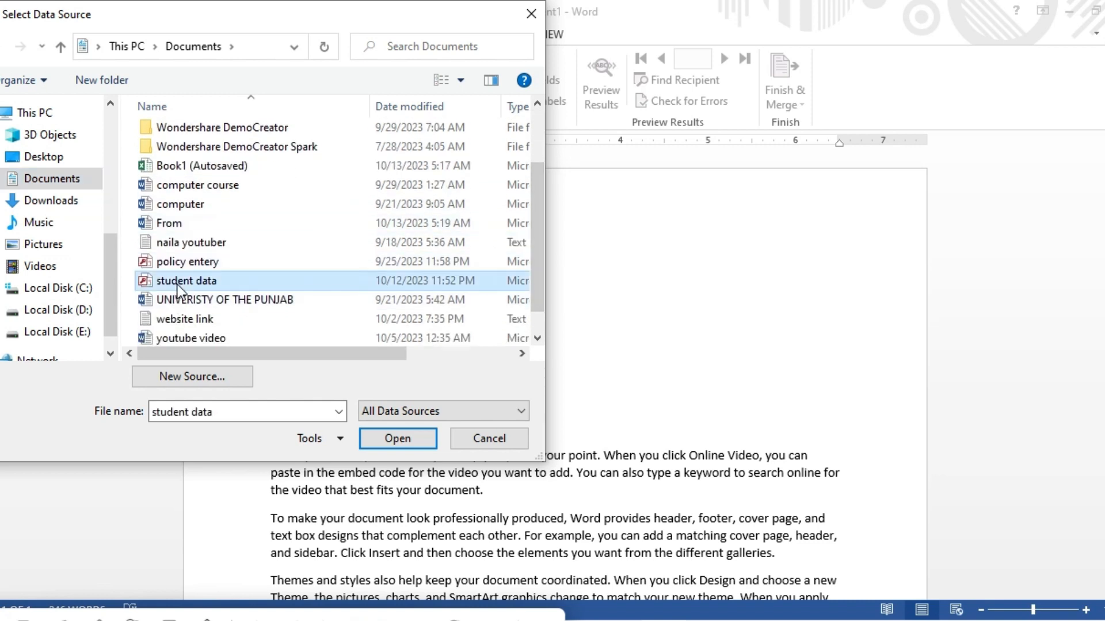
click(378, 438)
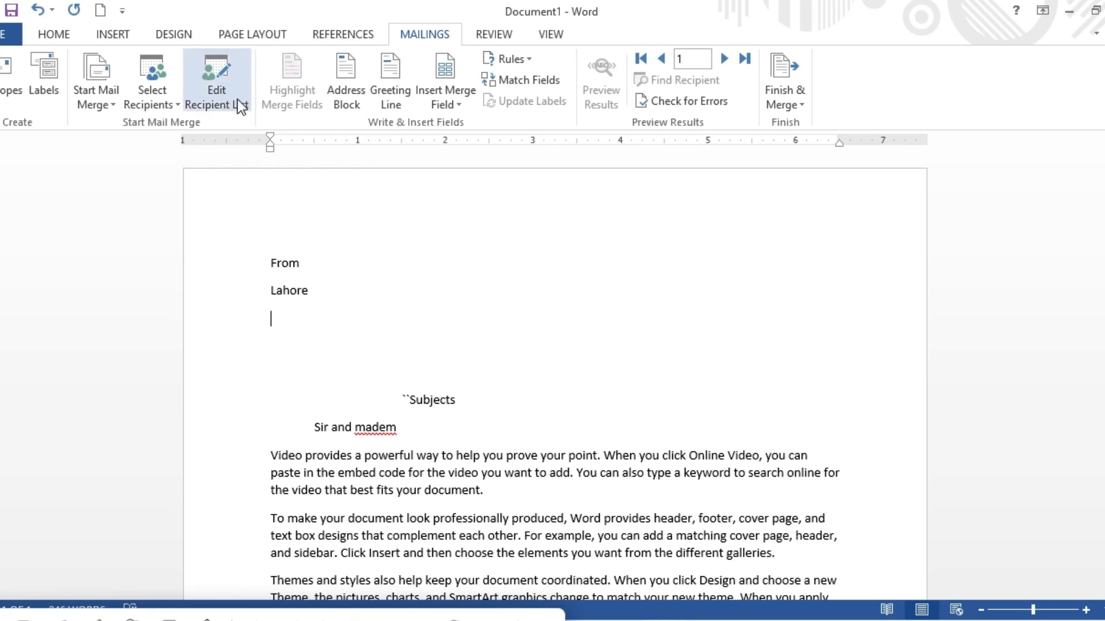
Insert the Last_Name merge field followed by a comma and start a new line.
click(461, 105)
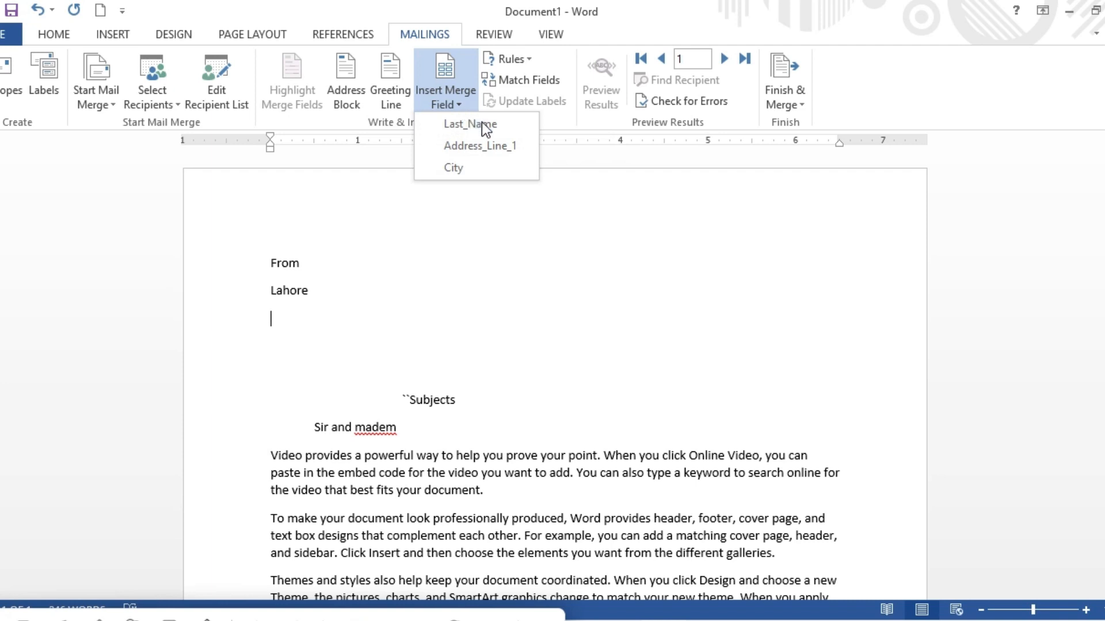
click(472, 124)
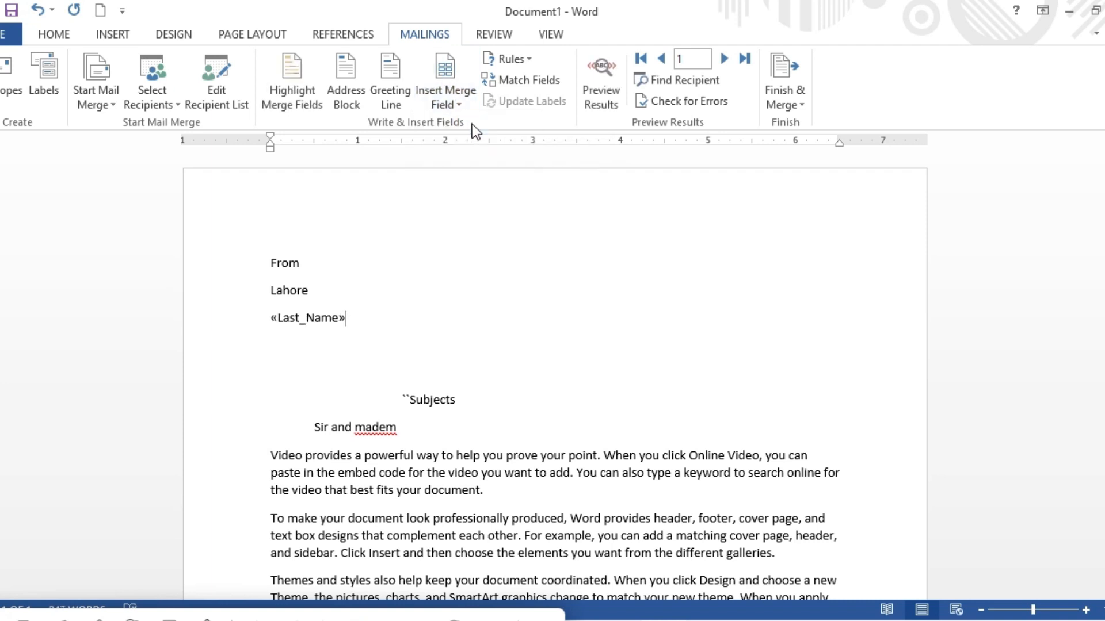
text(,)
key(Return)
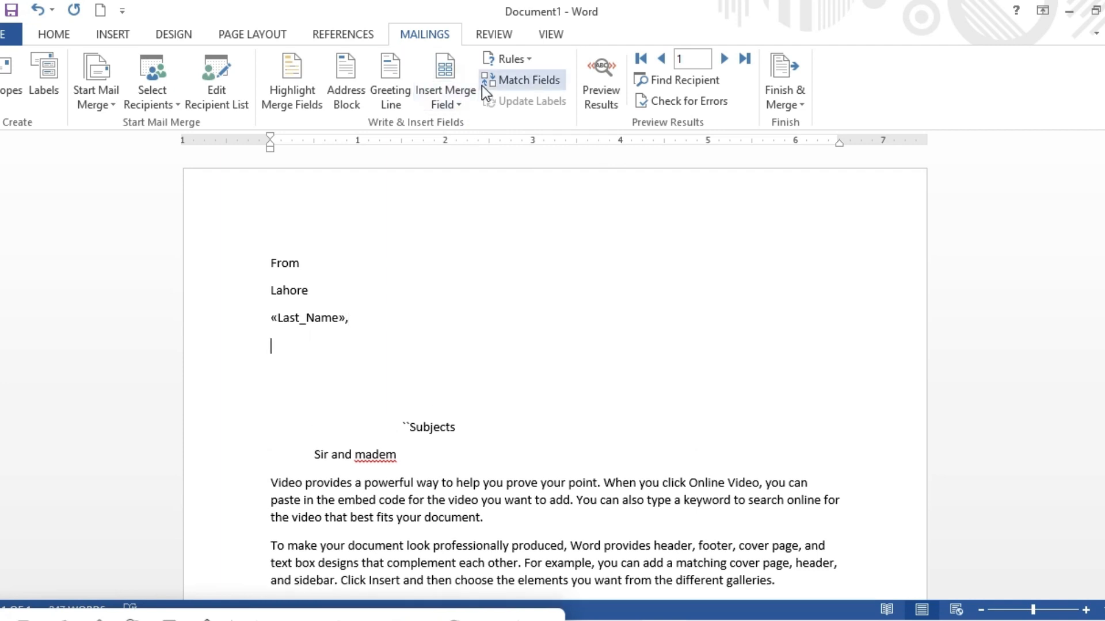
Insert the Address_Line_1 merge field followed by a comma and start a new line.
click(464, 102)
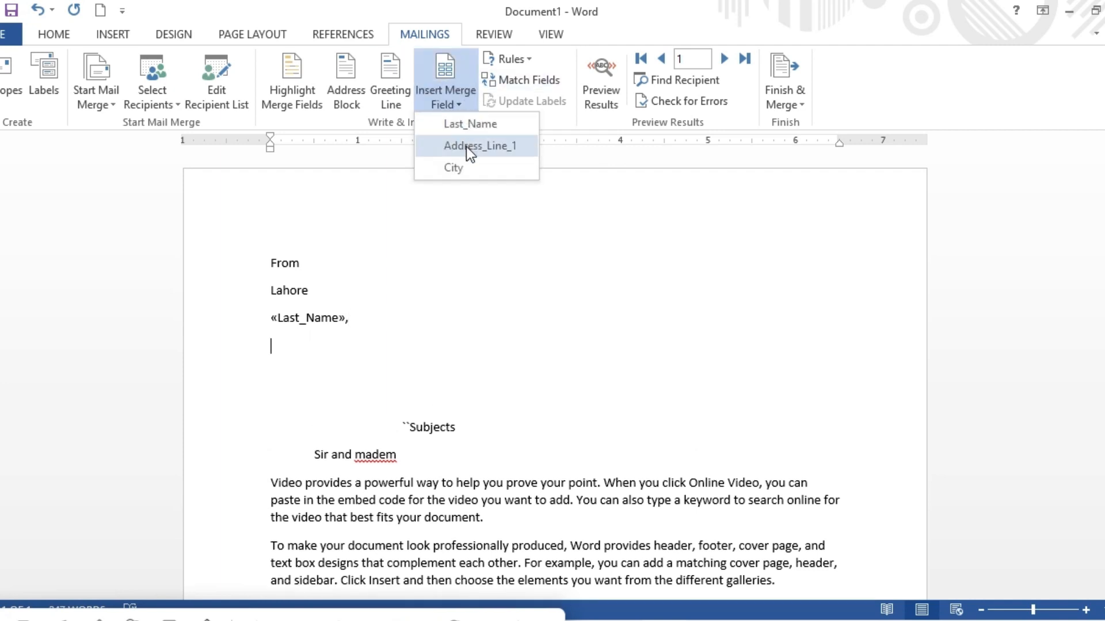
click(468, 148)
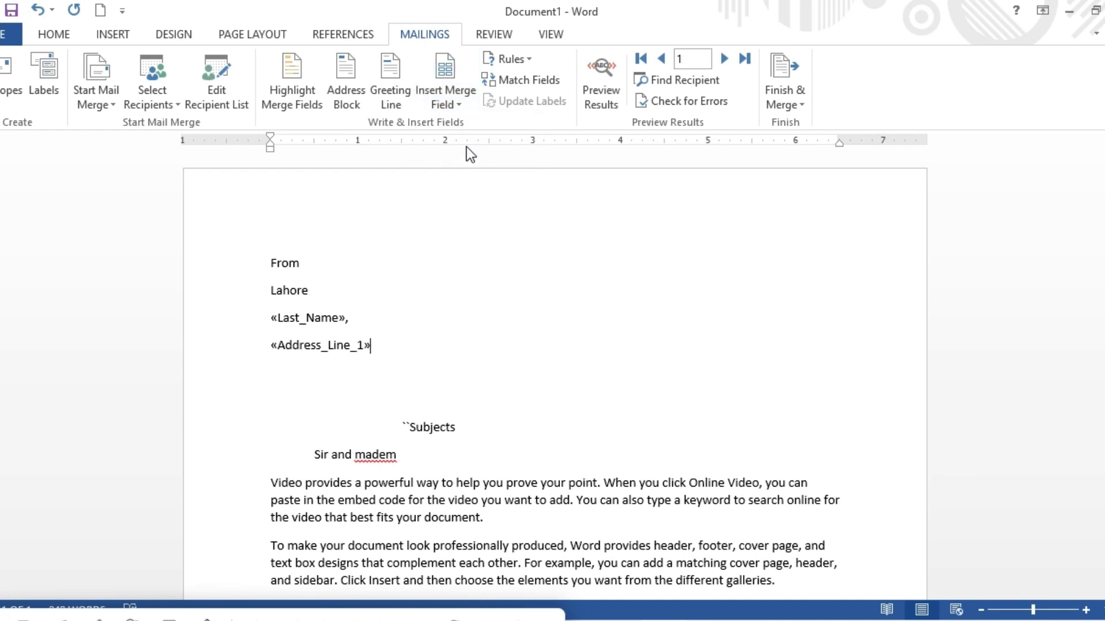
text(,)
key(Return)
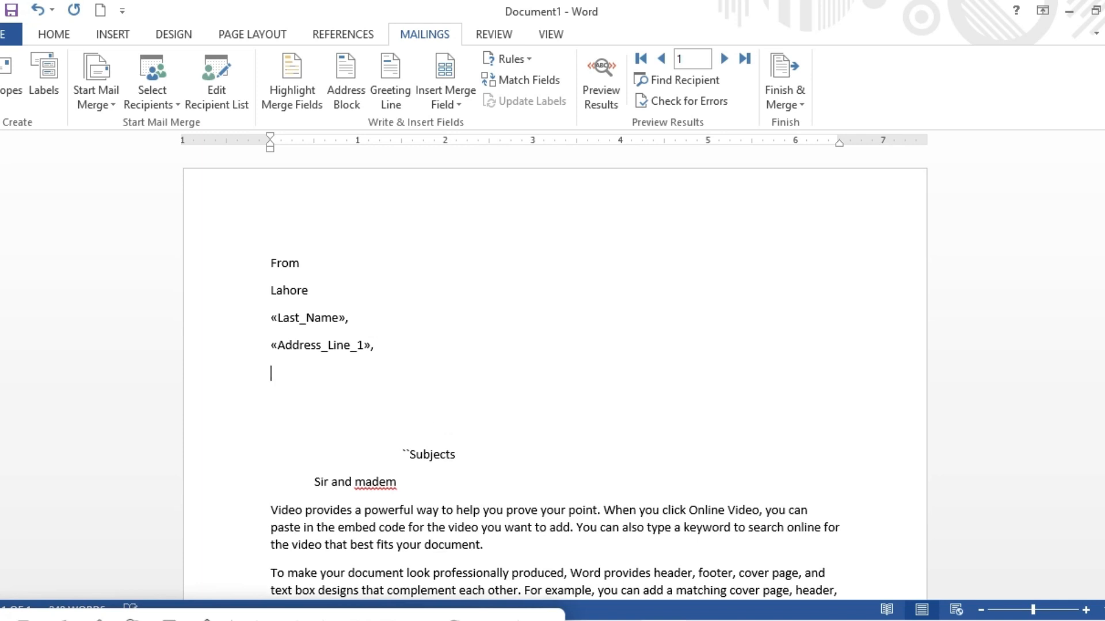
Insert the City merge field followed by a comma.
click(462, 99)
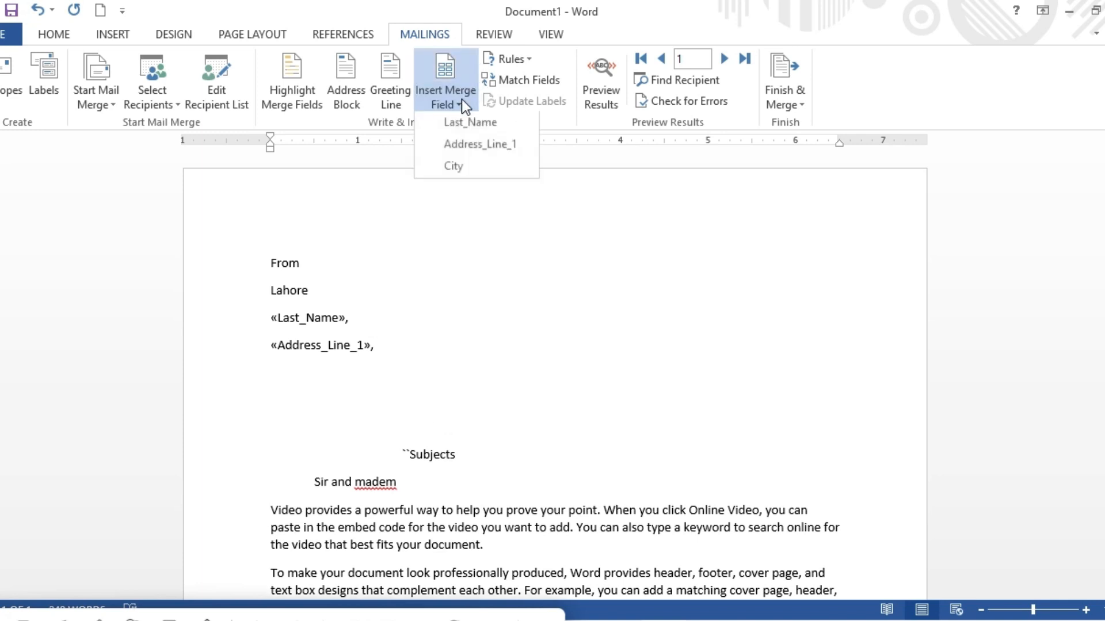
click(467, 167)
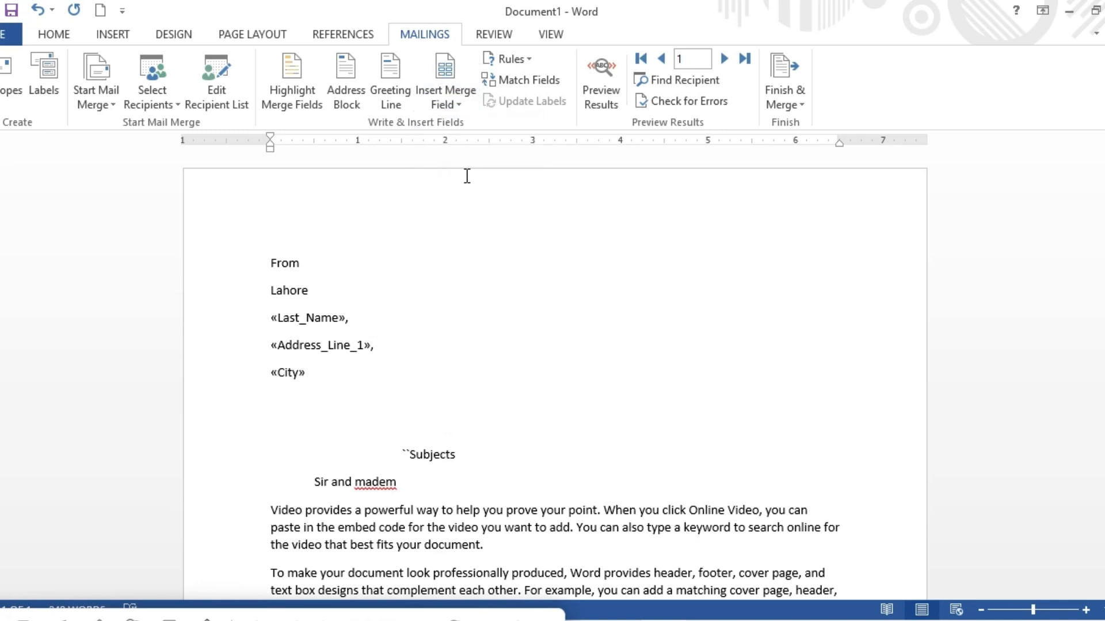
text(,)
Delete the blank lines so the Subjects line joins the City line.
click(265, 423)
key(BackSpace)
key(Delete)
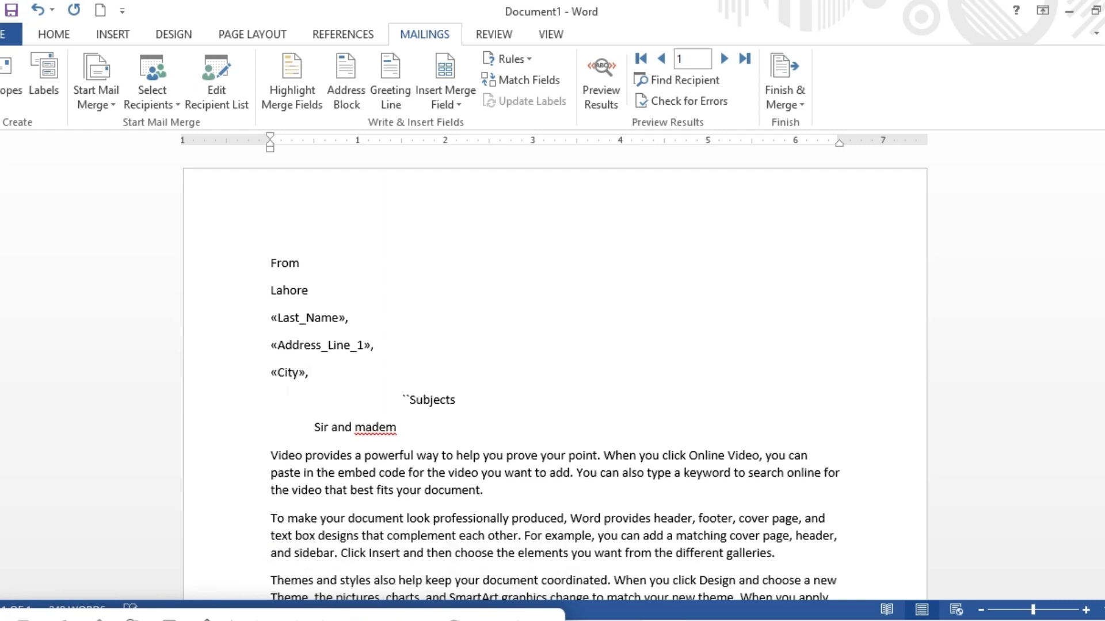
click(274, 415)
key(BackSpace)
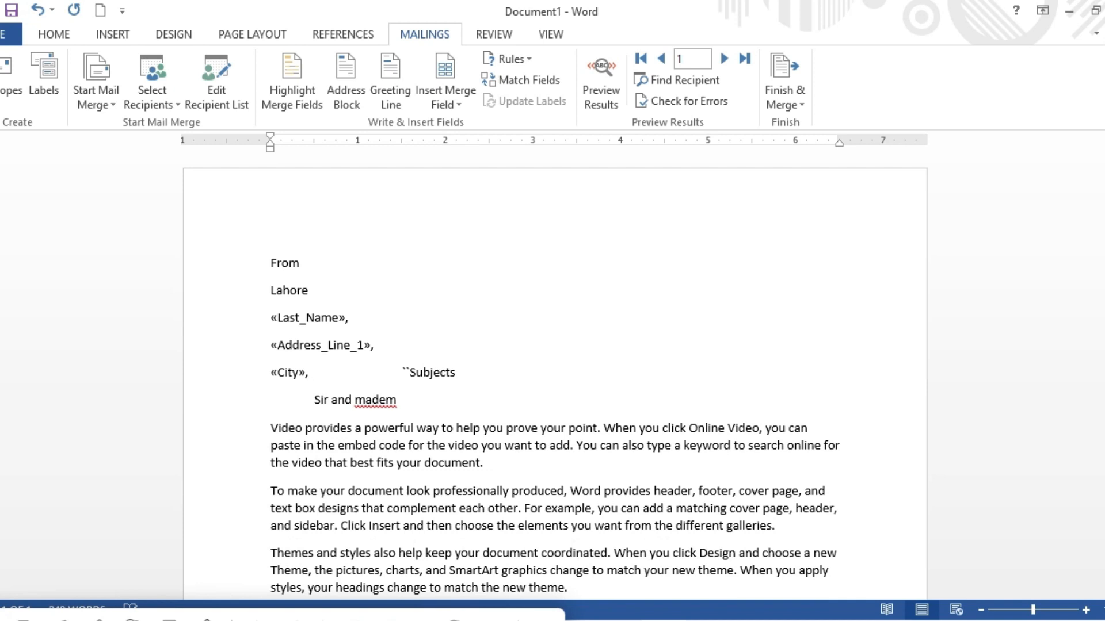
Indent the Subjects text further to the right with a tab.
click(407, 372)
key(Tab)
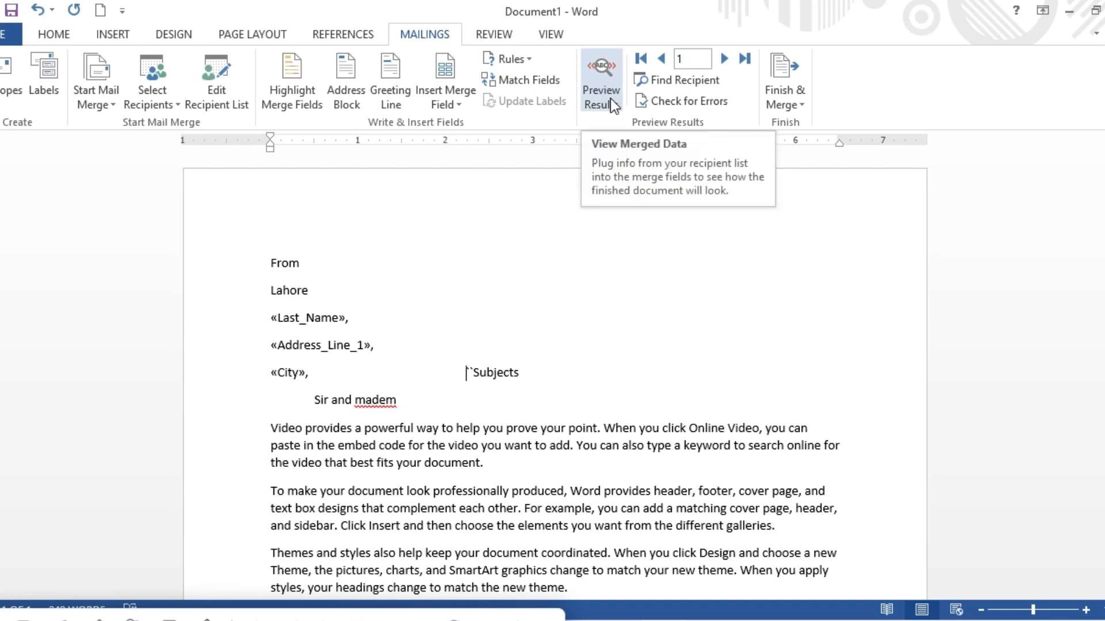
Preview the merge results with recipient data in the letter.
click(600, 84)
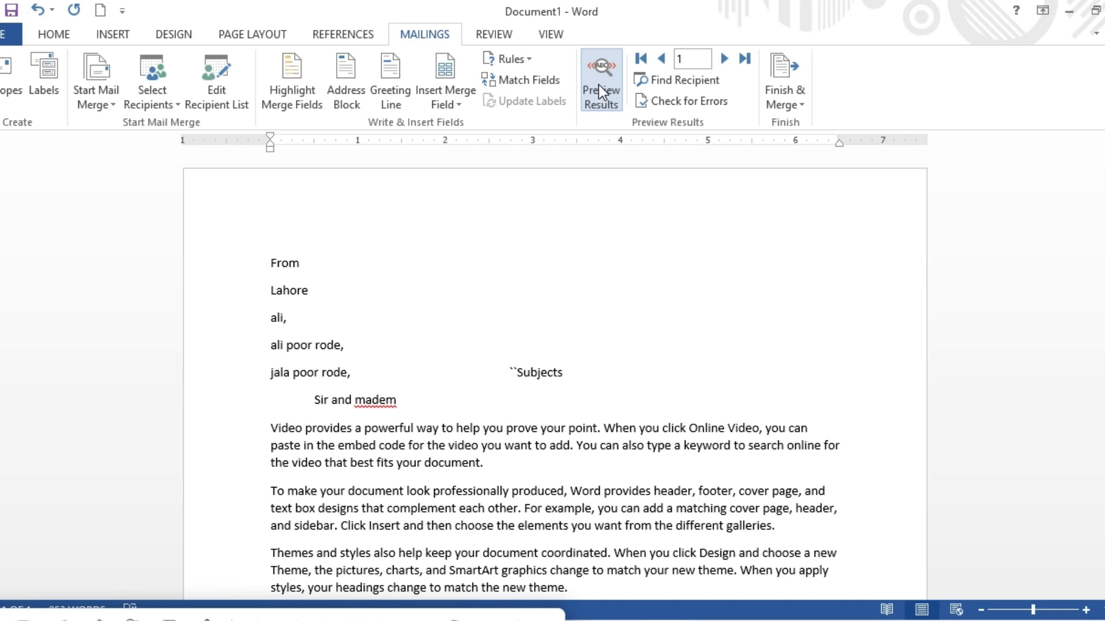
click(599, 86)
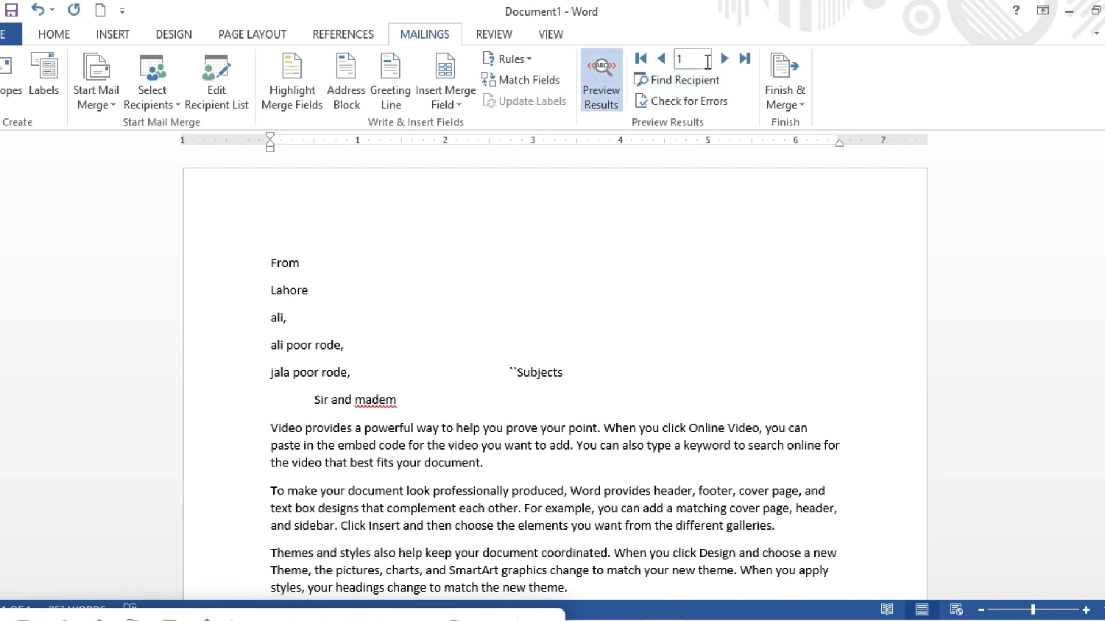
Finish the merge by editing individual documents, merging all records into a new document.
click(796, 108)
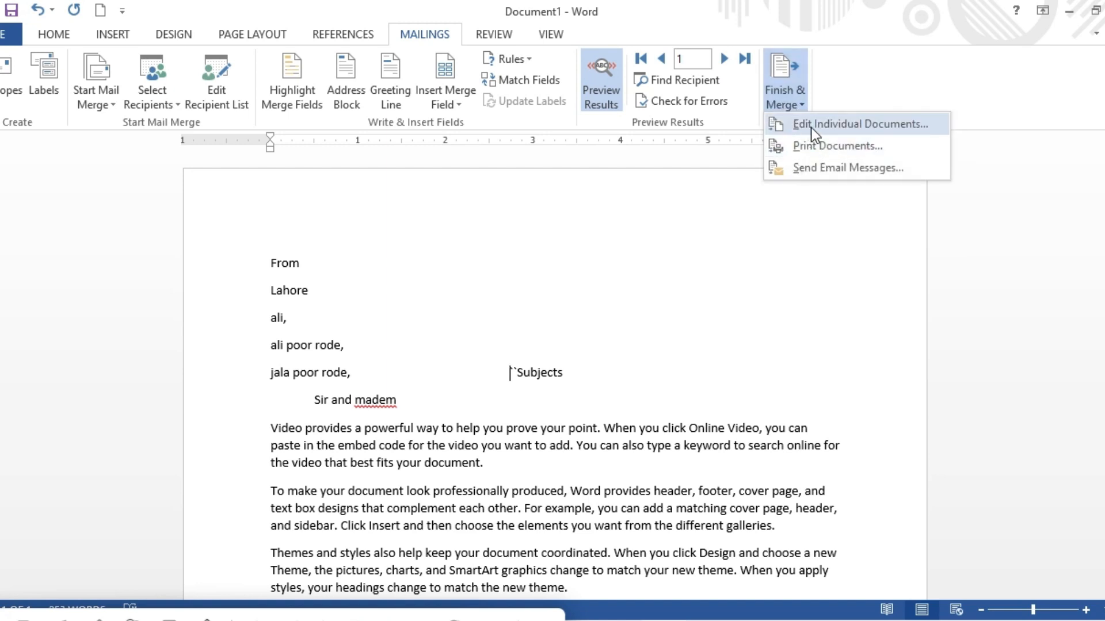
click(878, 125)
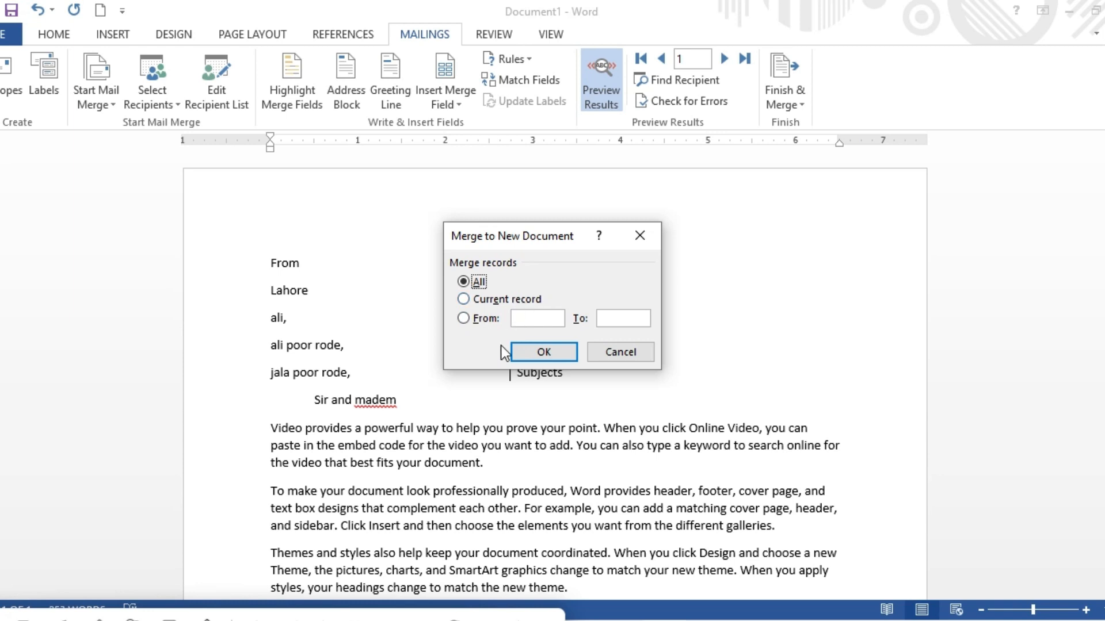
click(539, 320)
text(3)
text(10)
key(BackSpace)
key(BackSpace)
text(10)
click(464, 282)
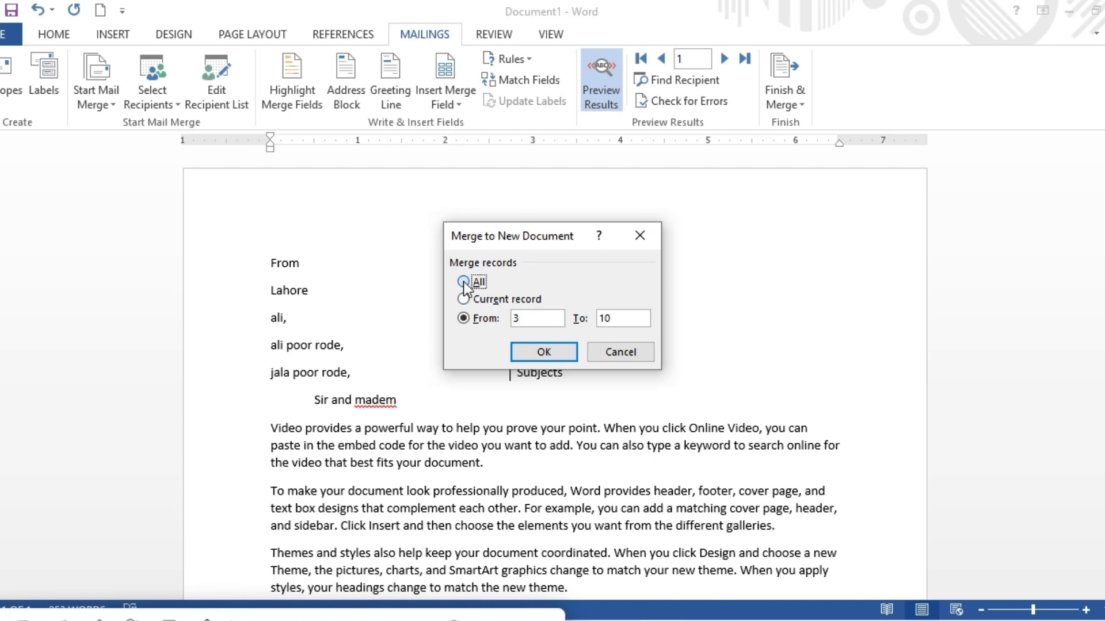
click(544, 354)
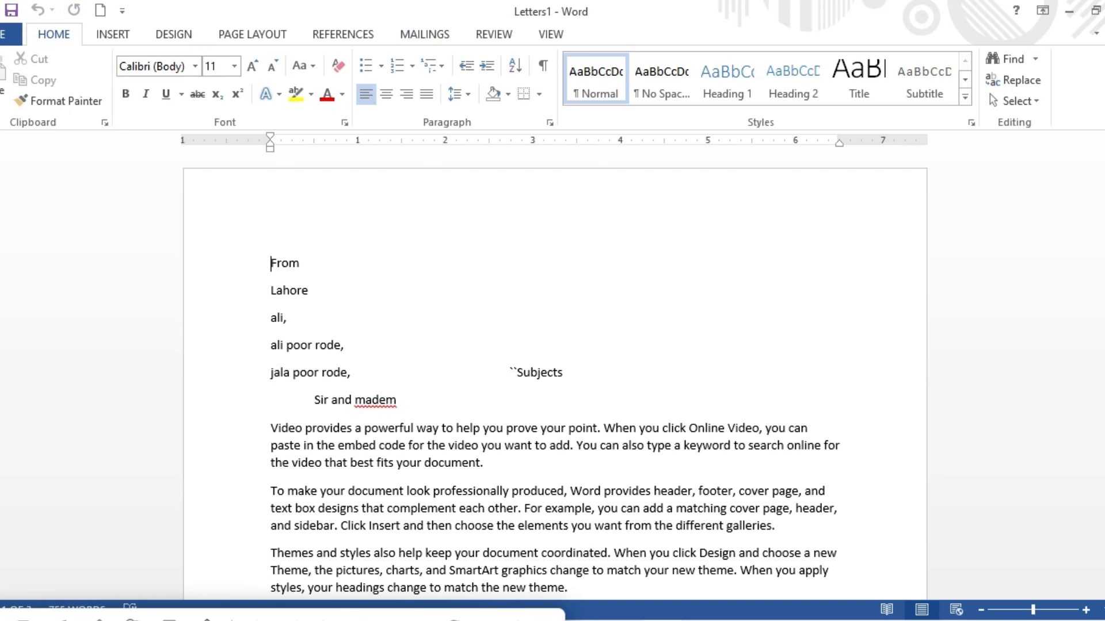
Scroll through the merged letters to review each recipient's version.
drag(1103, 178, 1103, 345)
mouse_move(1103, 285)
mouse_down()
mouse_move(1103, 175)
mouse_move(1103, 282)
mouse_up()
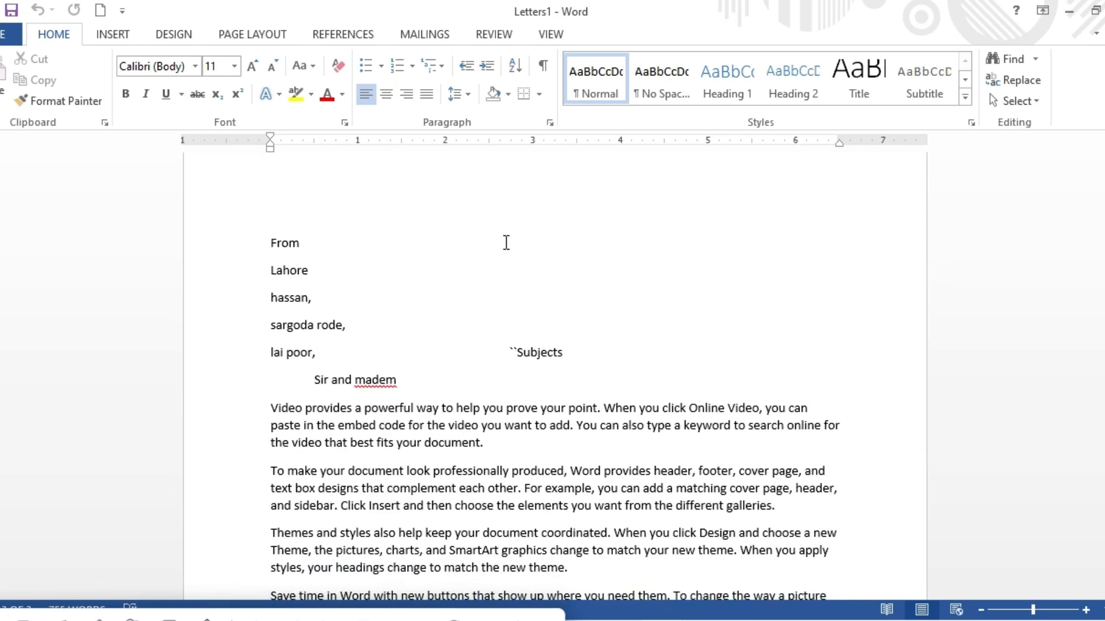
click(419, 40)
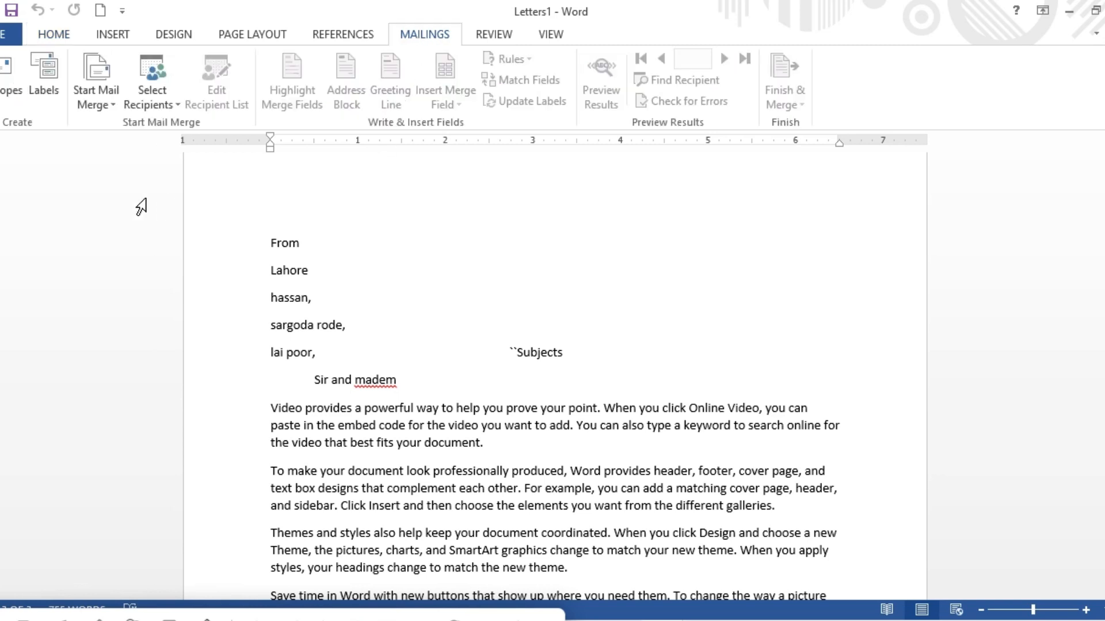
click(172, 106)
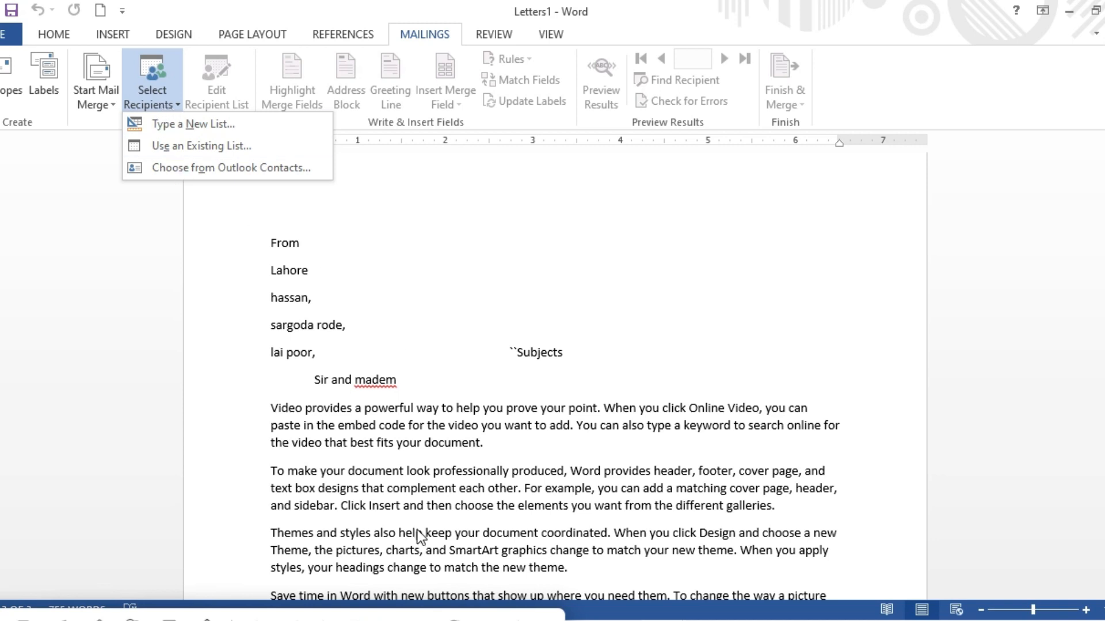
click(415, 615)
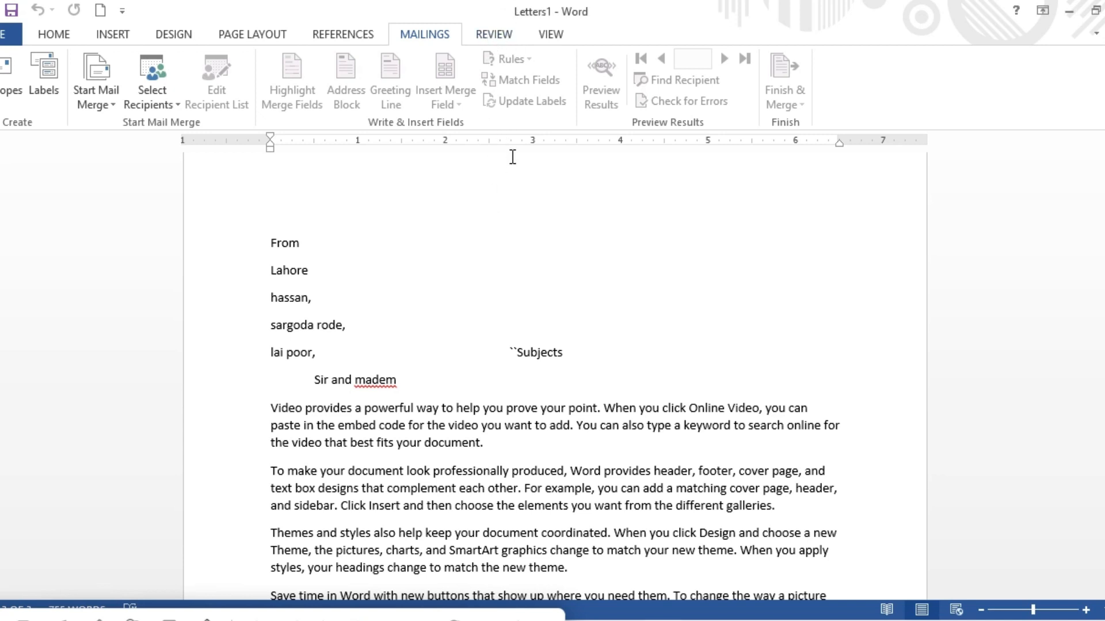
Run a spelling and grammar check on the merged letters.
click(493, 33)
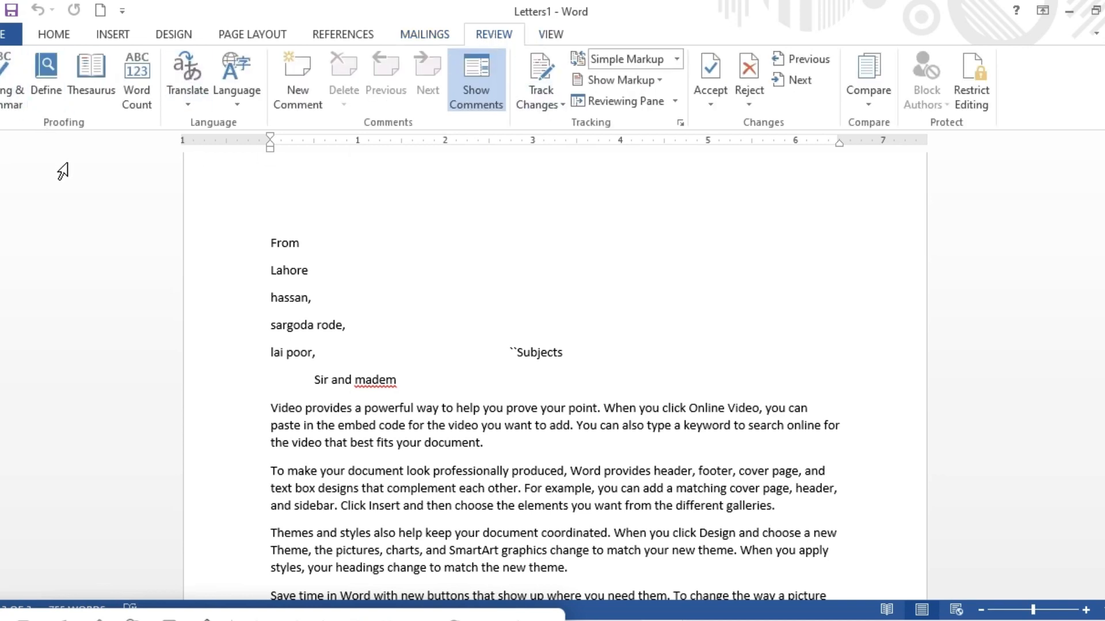
click(3, 95)
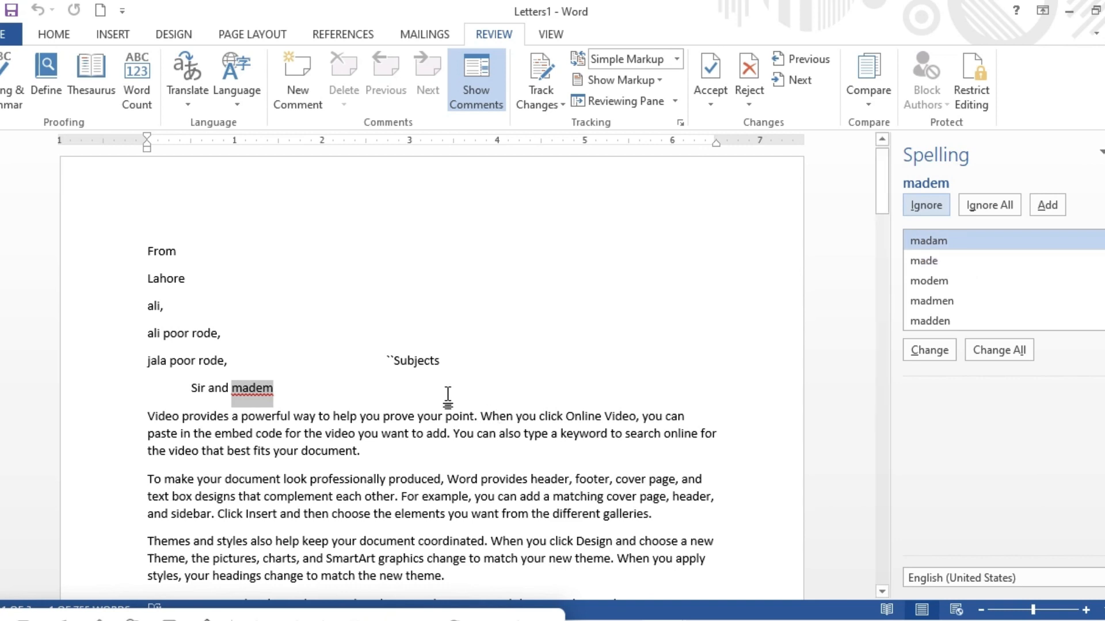
click(554, 384)
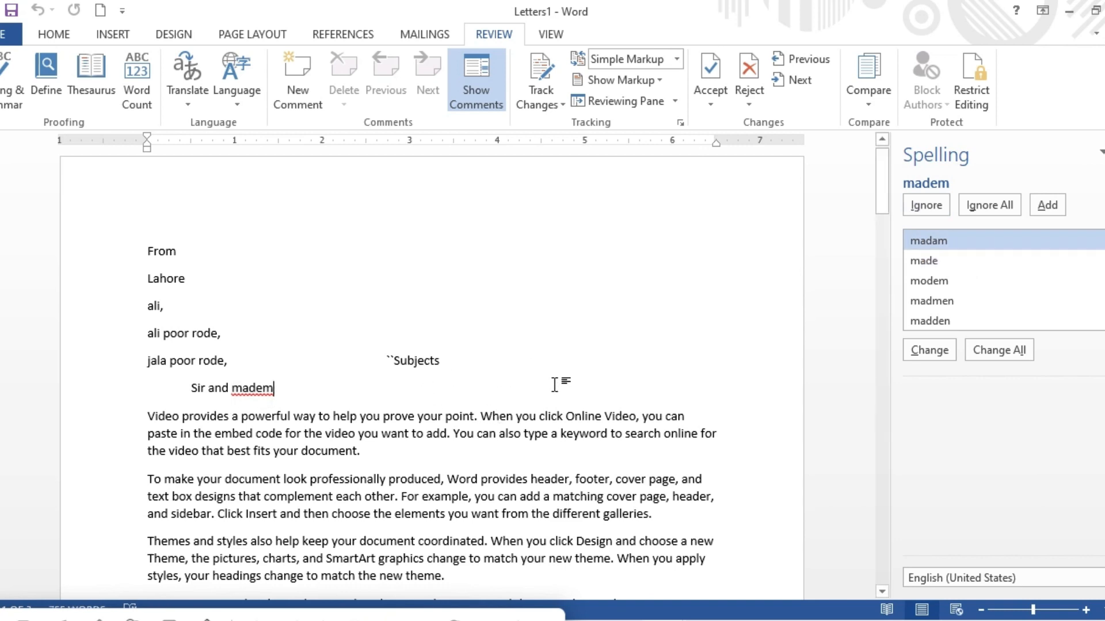
Insert an empty line above the first paragraph of the letter.
click(533, 359)
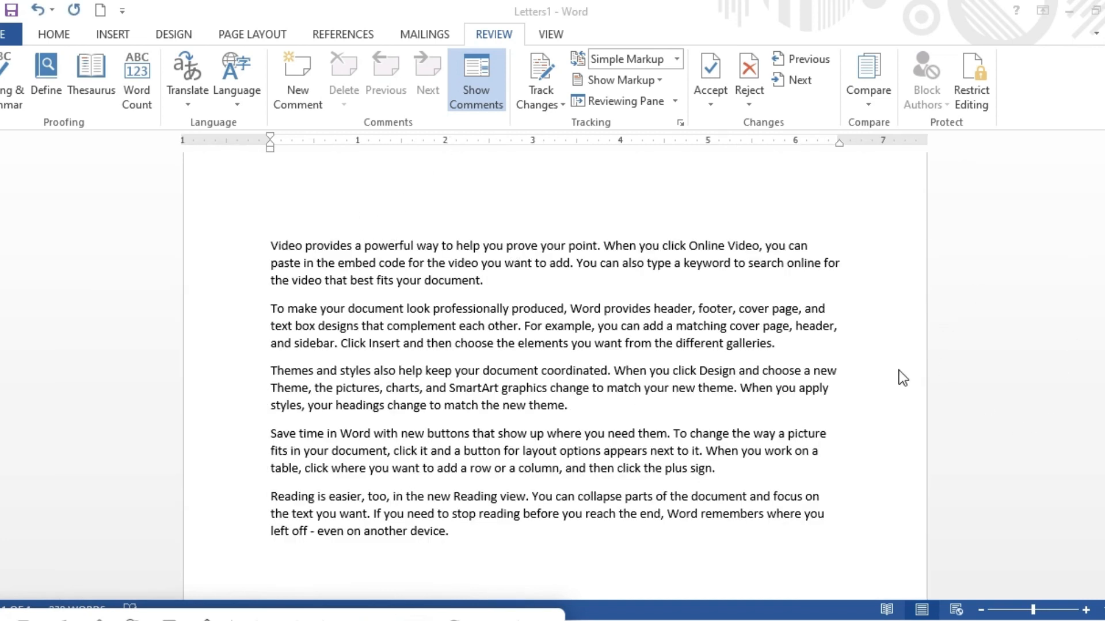
click(382, 209)
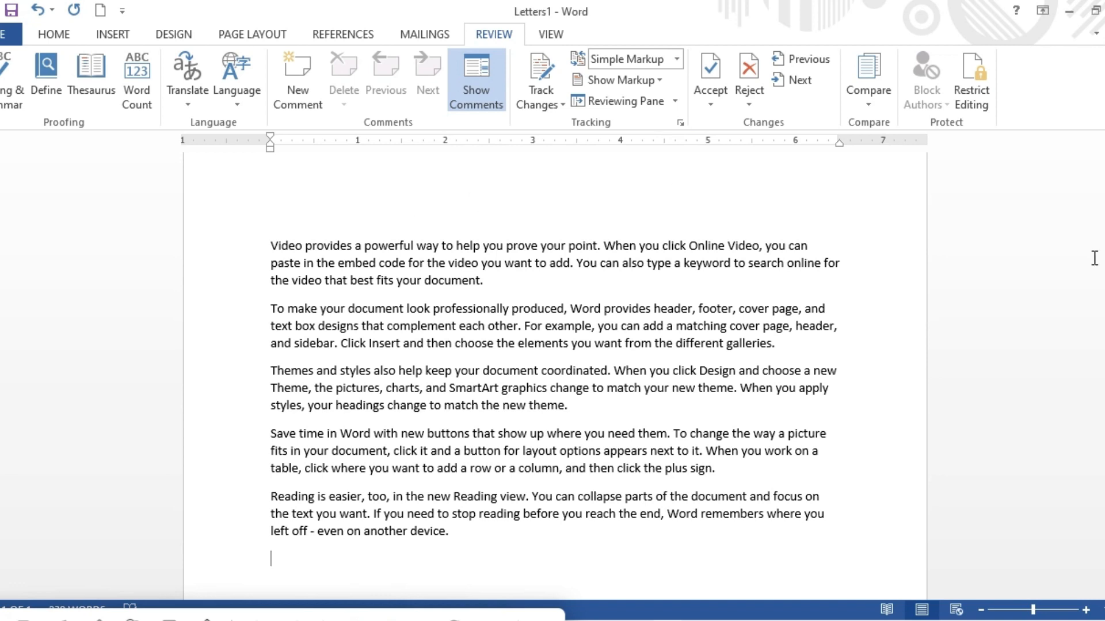
scroll(350, 198, up, 1)
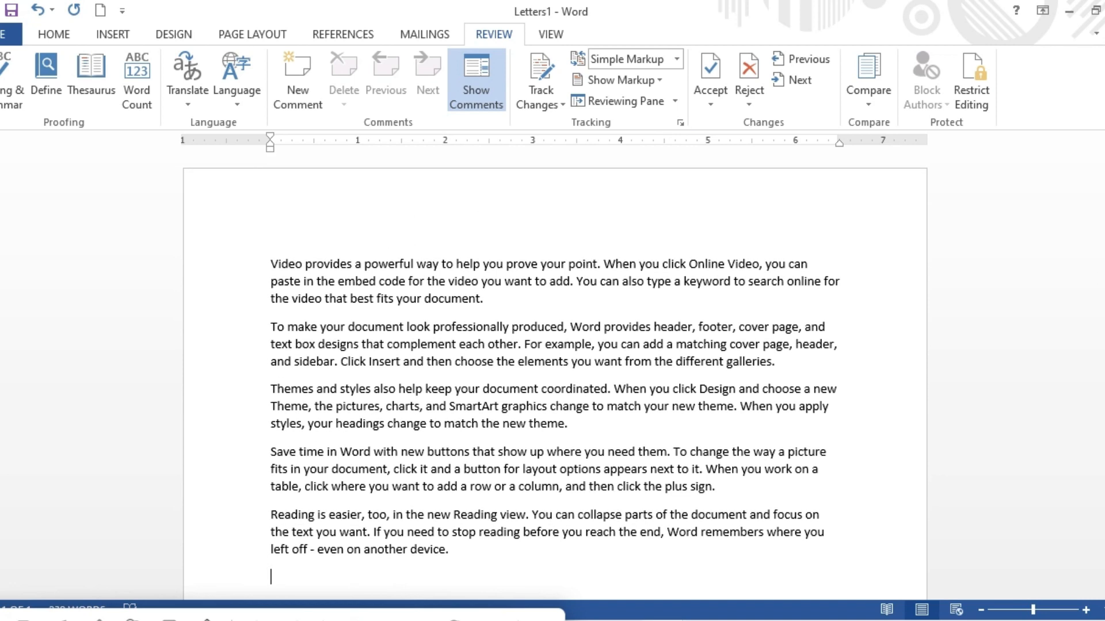
click(319, 223)
click(276, 233)
click(270, 255)
key(Return)
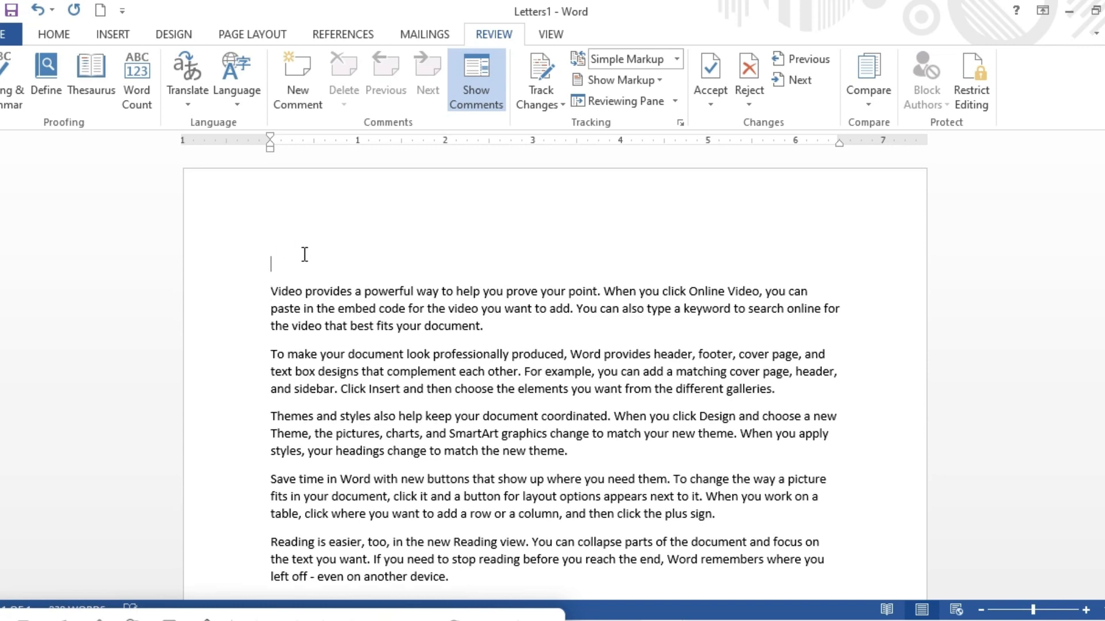
Type the misspelled word "compter" on the new line and select it.
text(computer)
key(BackSpace)
key(BackSpace)
key(BackSpace)
key(BackSpace)
text(ter)
drag(318, 263, 266, 264)
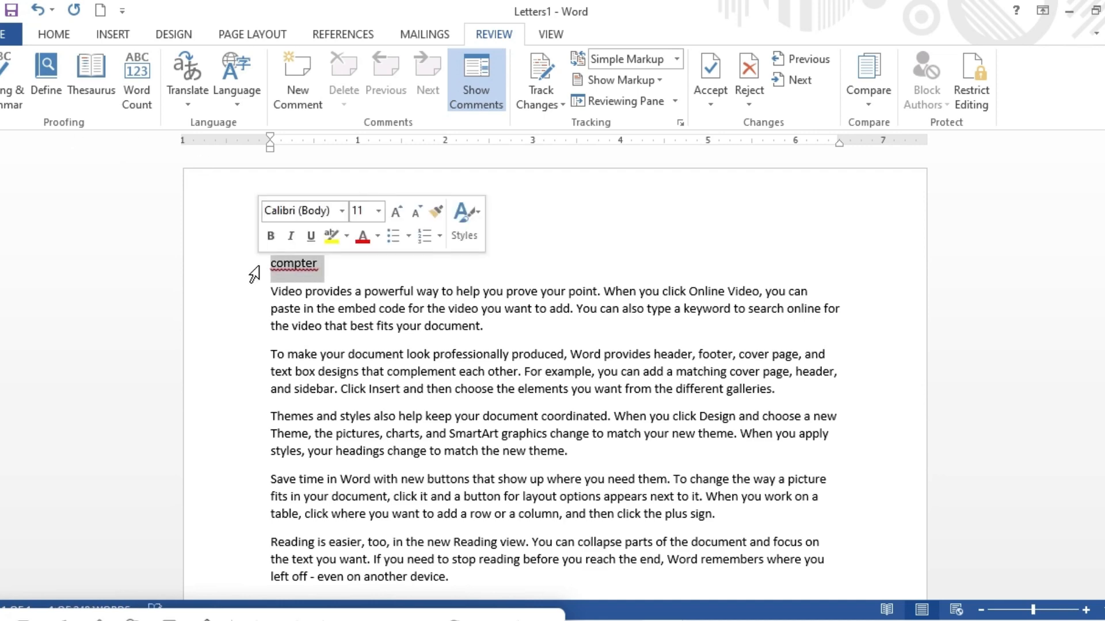
Run a spelling check on the selected word, apply the change and dismiss the follow-up prompt.
click(7, 92)
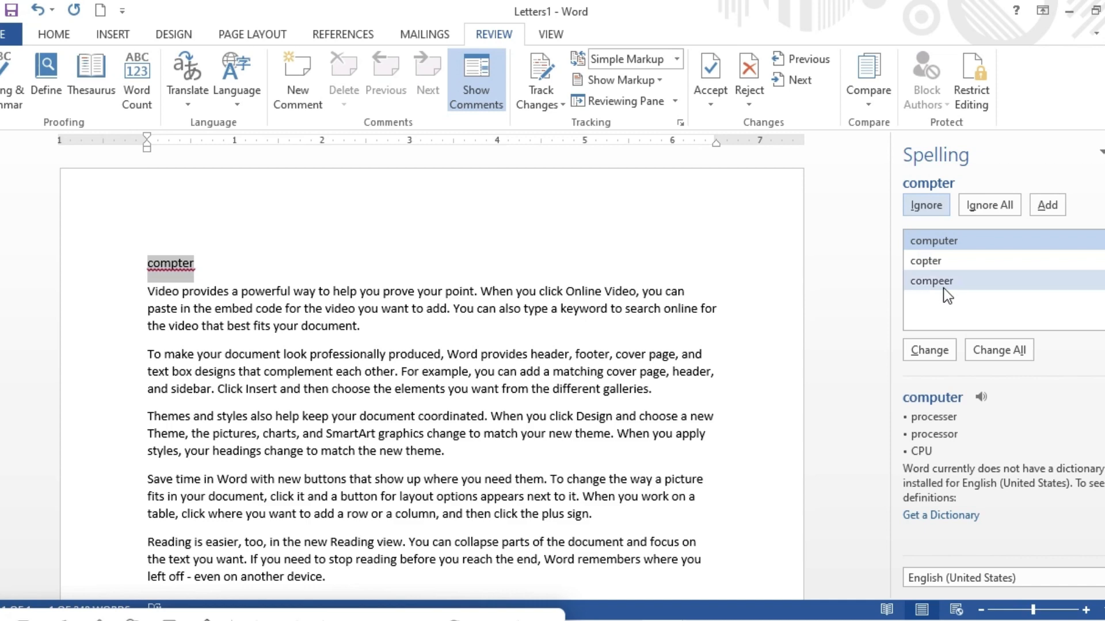
click(413, 266)
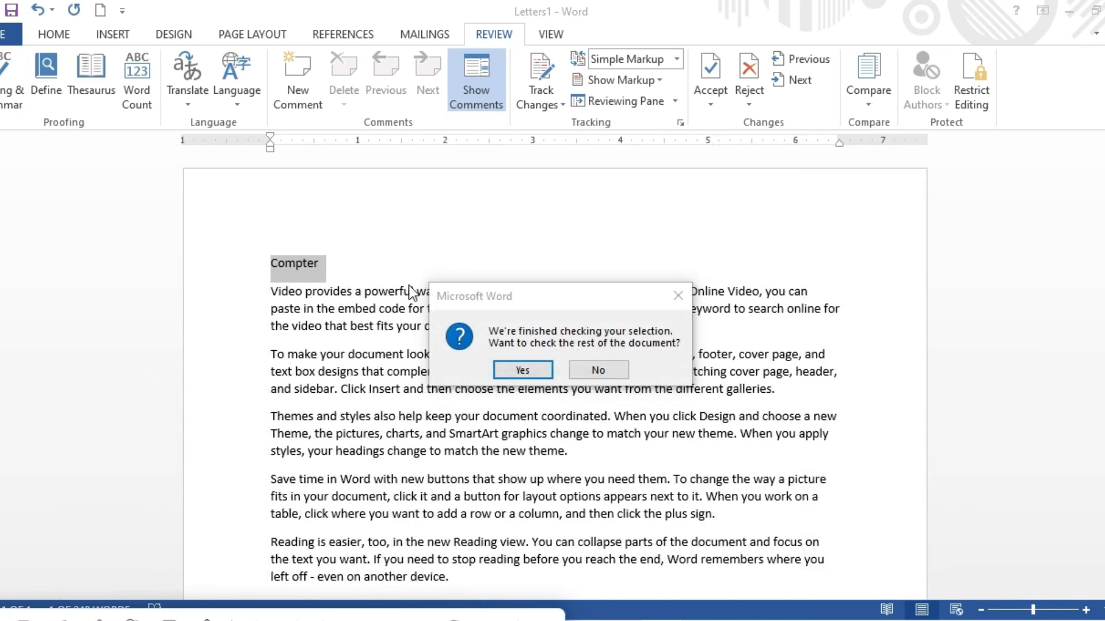
click(672, 294)
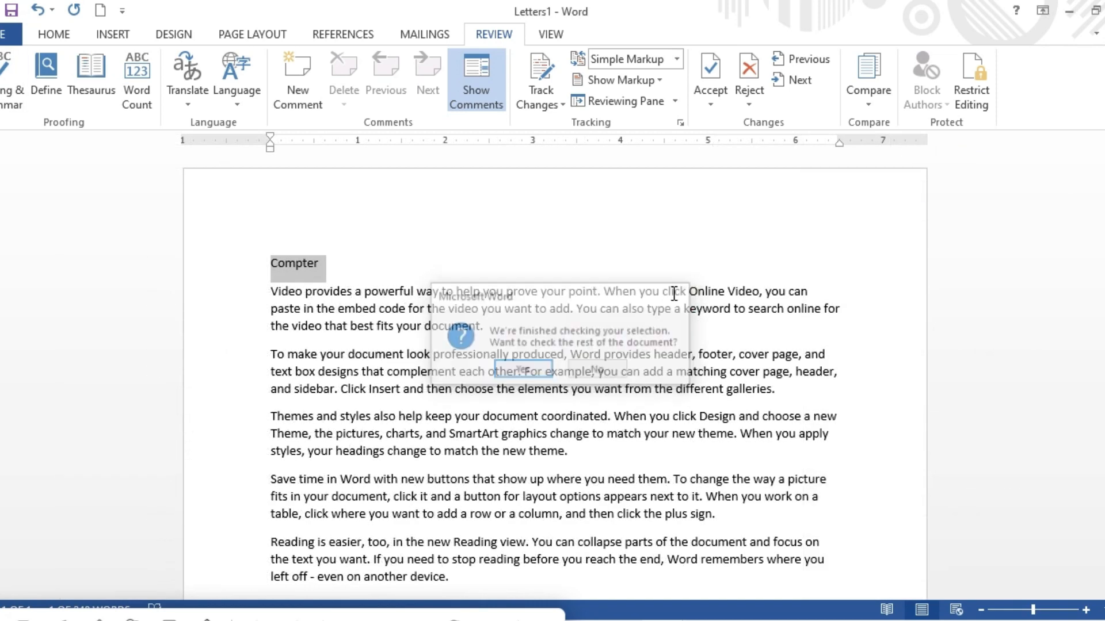
Replace the word with the misspelling "powvt".
click(477, 256)
key(BackSpace)
key(BackSpace)
key(BackSpace)
key(BackSpace)
key(BackSpace)
key(BackSpace)
key(BackSpace)
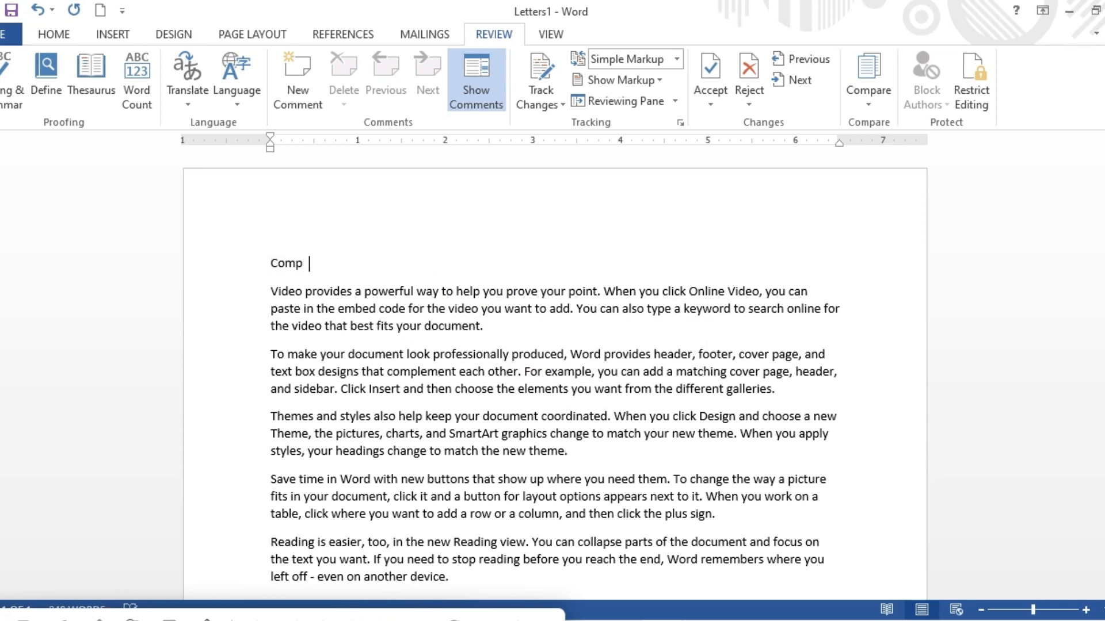
text(po)
text(w)
text(n)
text(vt)
click(231, 264)
Spell-check the word and change it to the suggestion "pots", then close the pane.
click(11, 81)
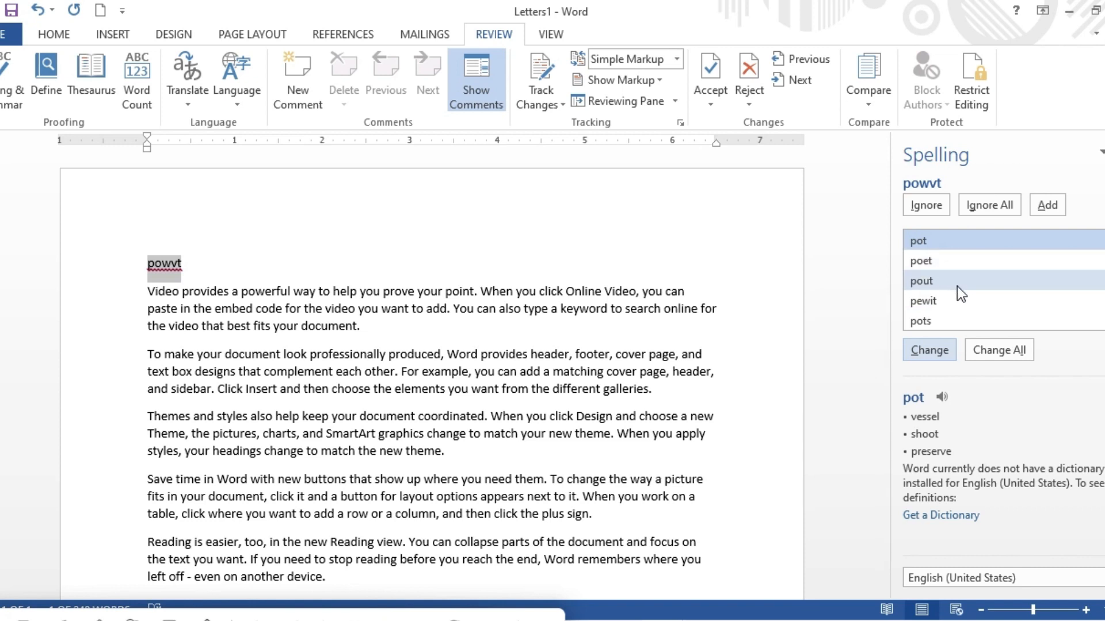
click(927, 319)
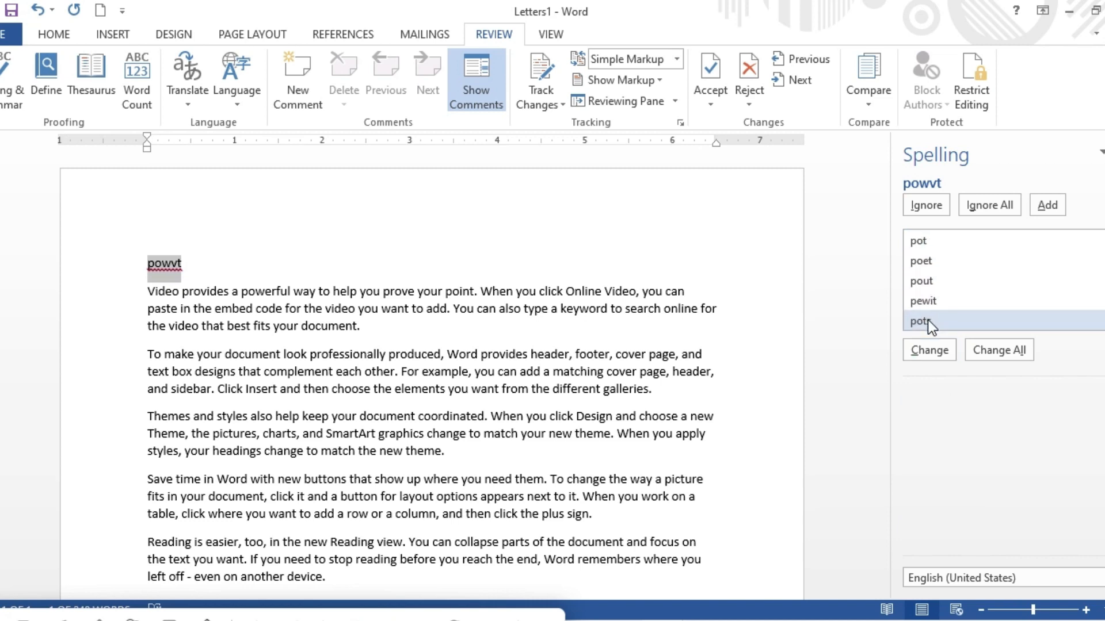
click(926, 356)
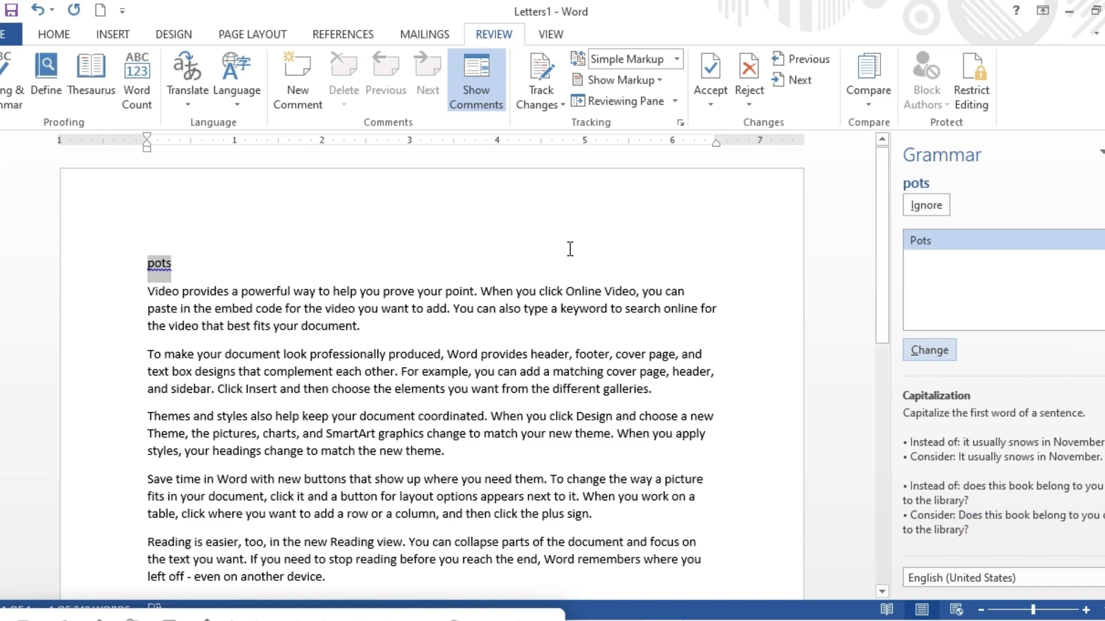
click(1104, 153)
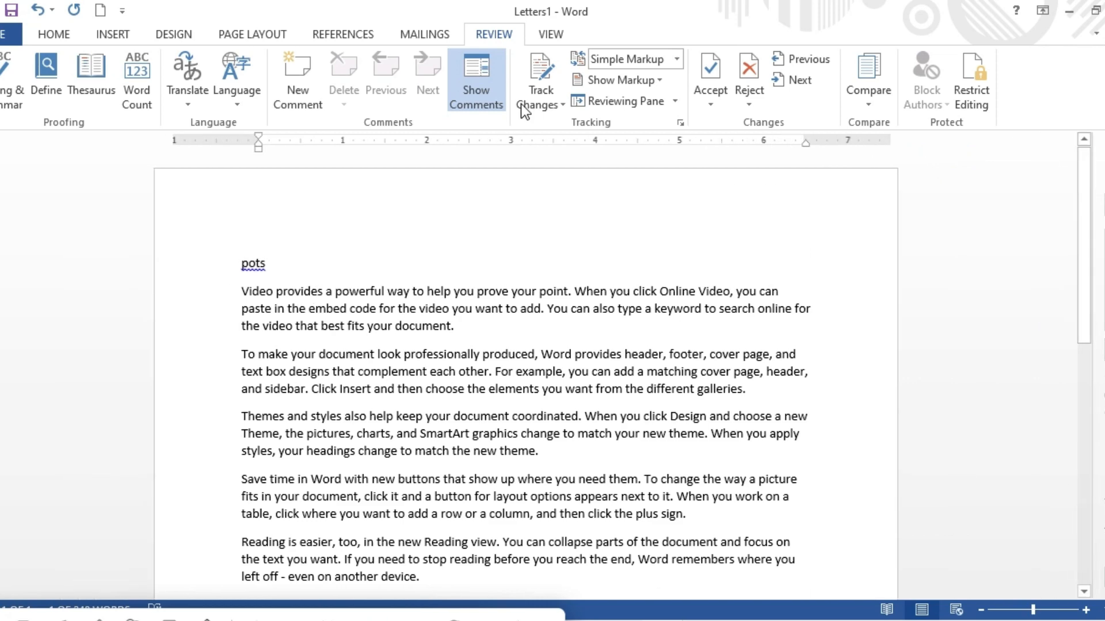
Replace the word with "compter" again and select it.
key(BackSpace)
key(BackSpace)
key(BackSpace)
key(BackSpace)
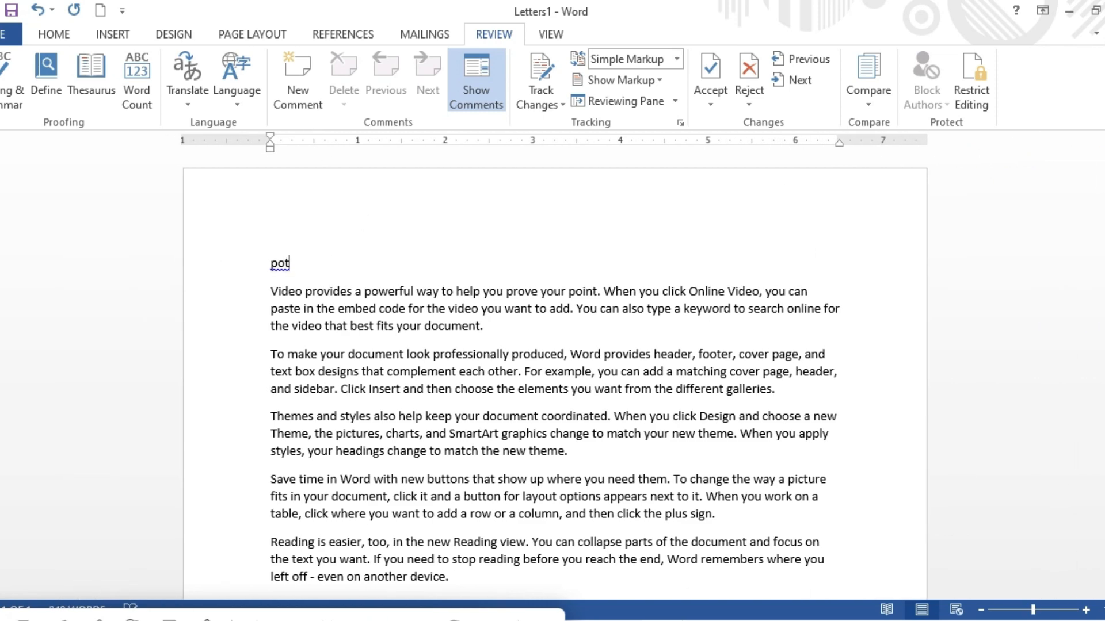
text(compter)
drag(330, 261, 239, 284)
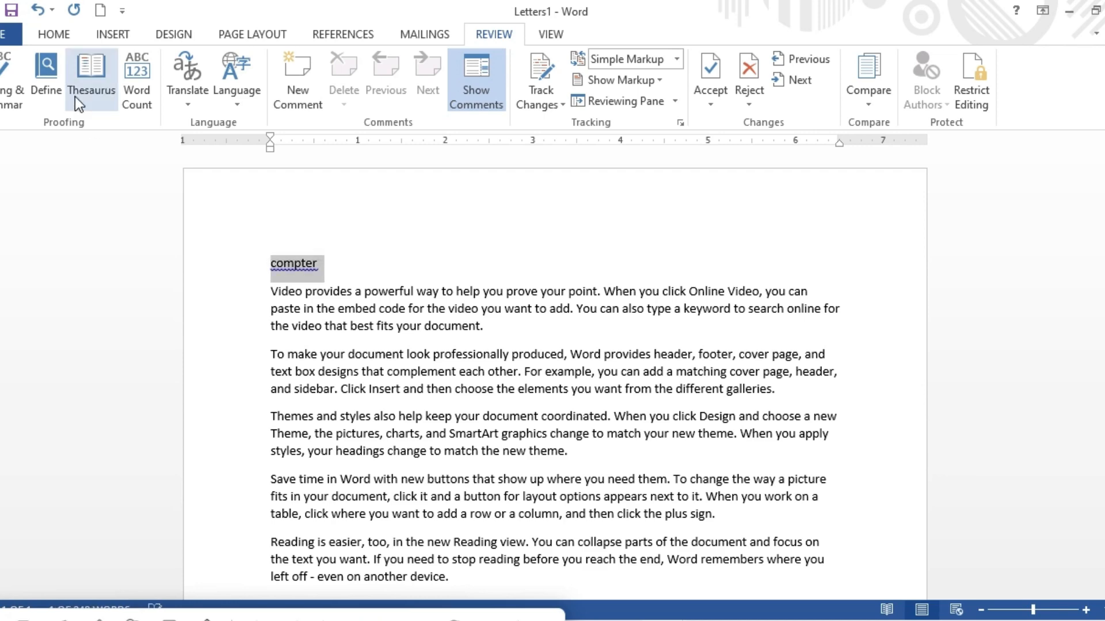
Run the grammar check, accept the capitalised "Compter" suggestion and check the rest of the document.
click(12, 81)
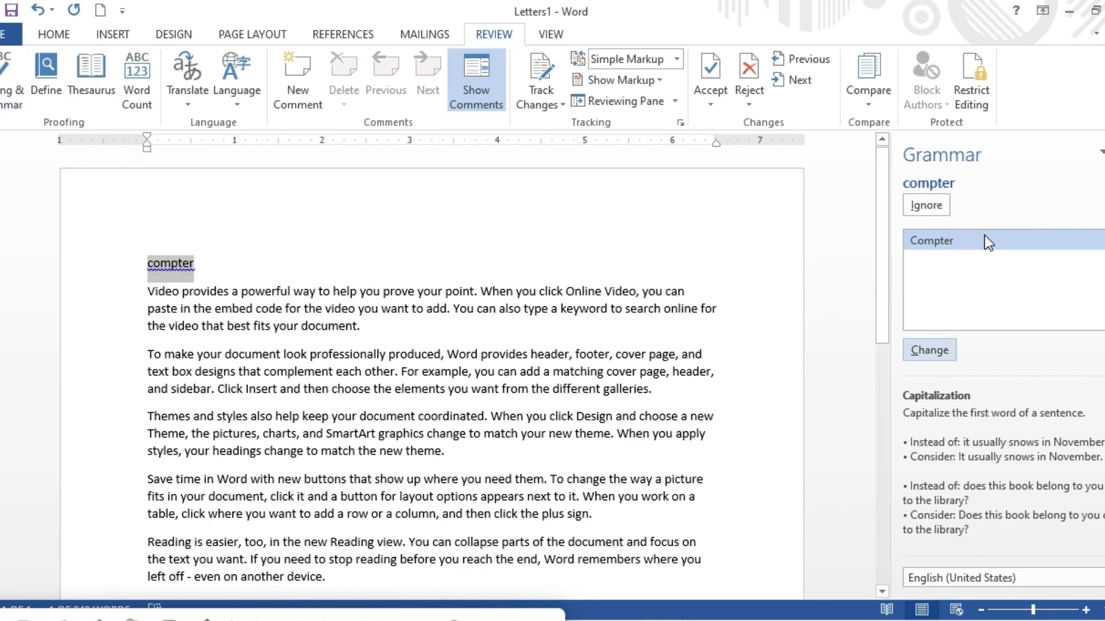
click(975, 246)
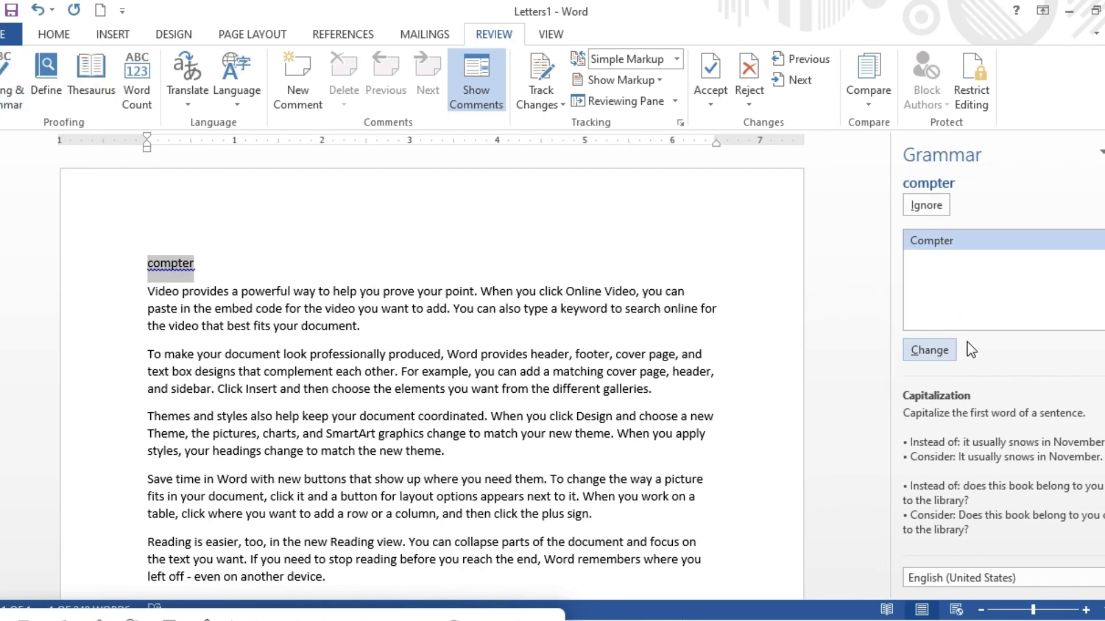
click(929, 352)
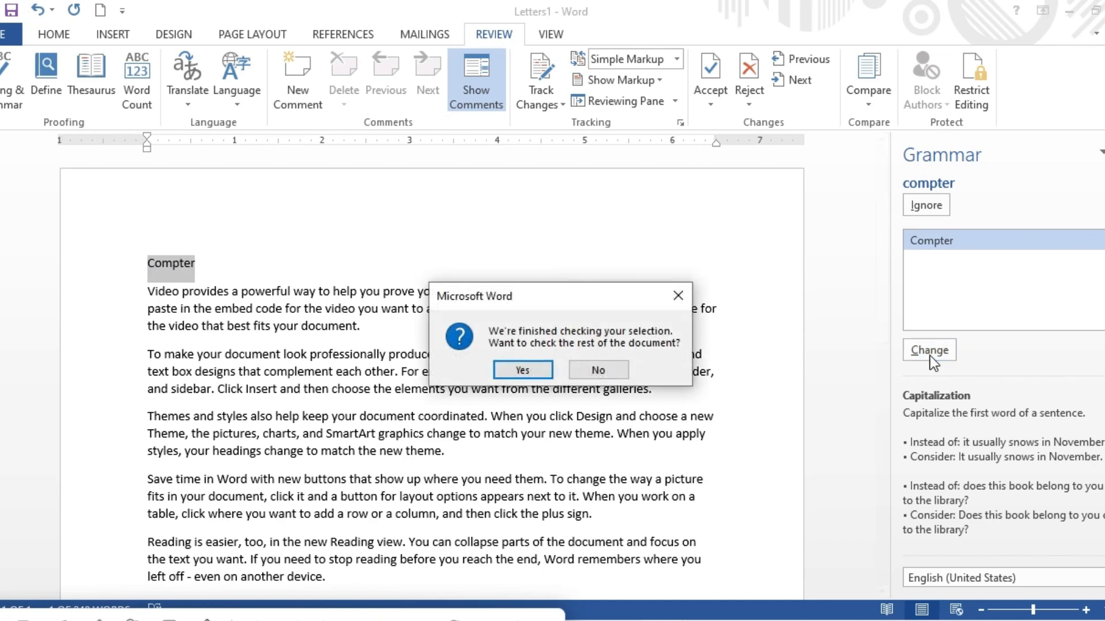
click(523, 377)
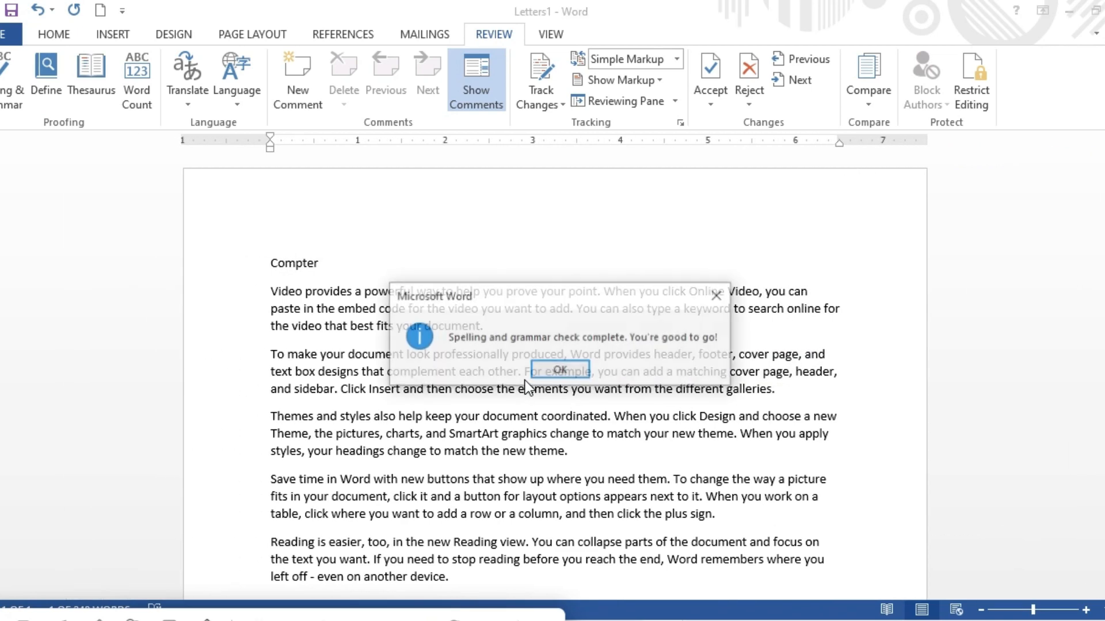
click(580, 371)
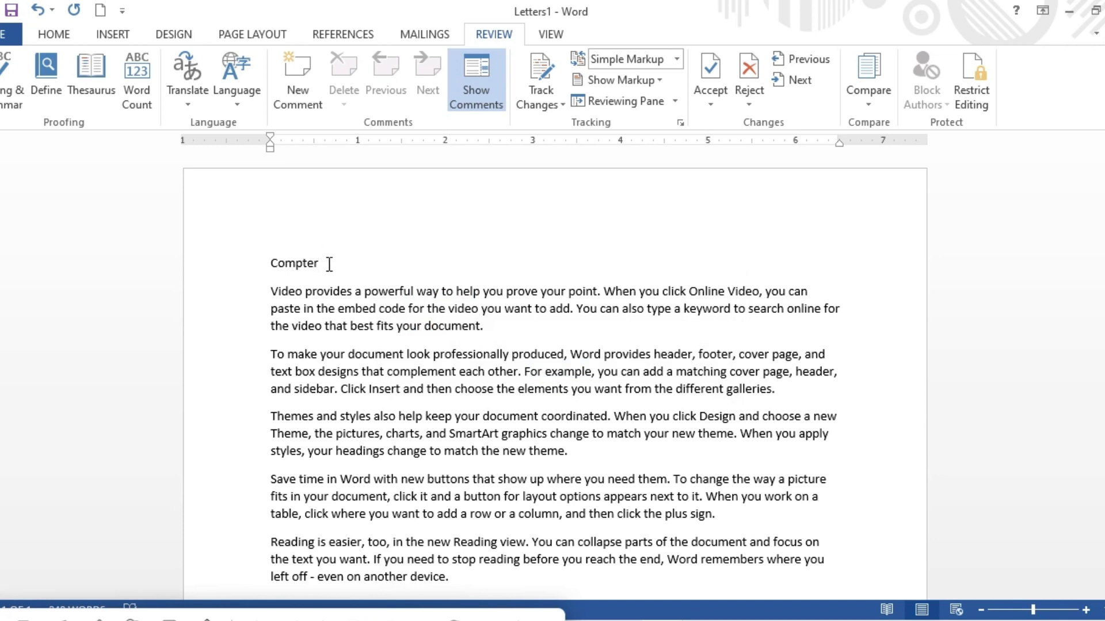
Delete the test word line from the top of the document.
drag(329, 262, 265, 259)
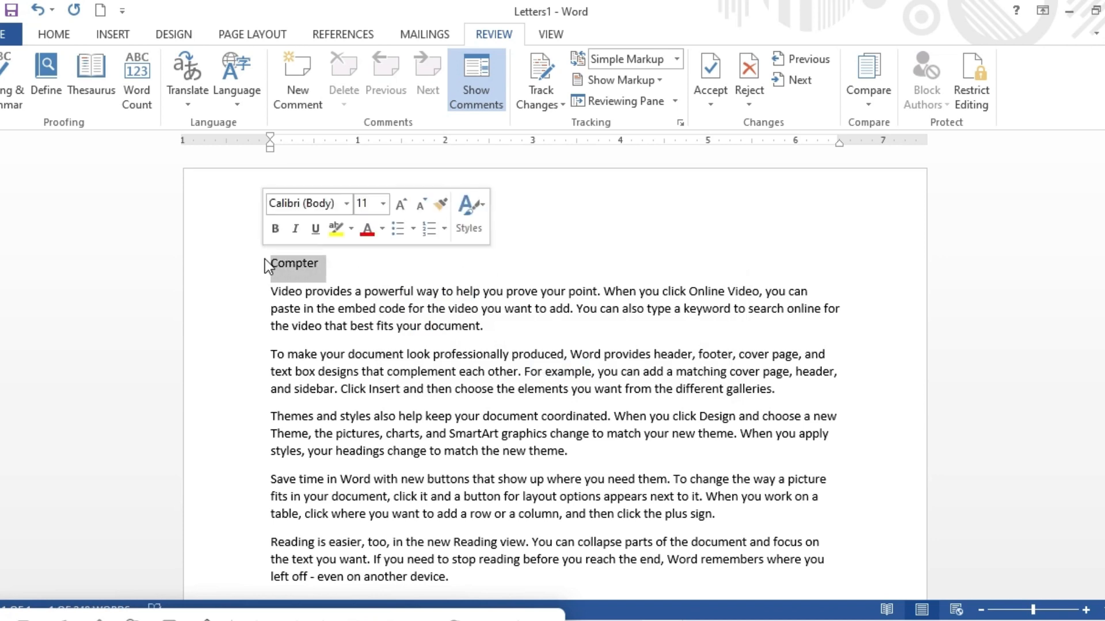
key(Delete)
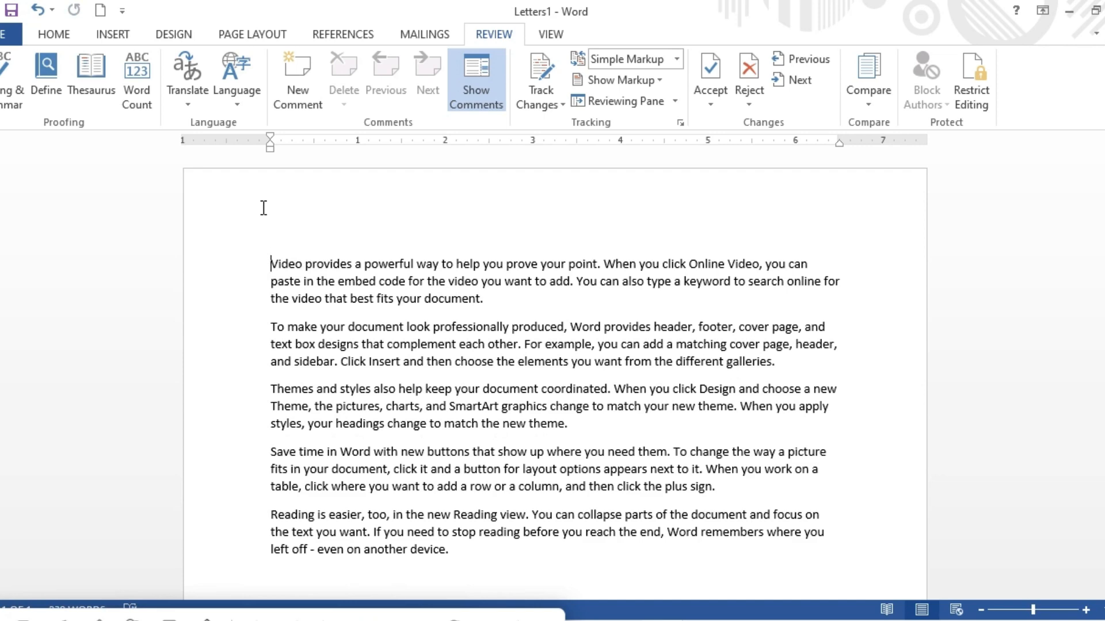
Open the Define dictionary pane for the first word and close it.
click(47, 89)
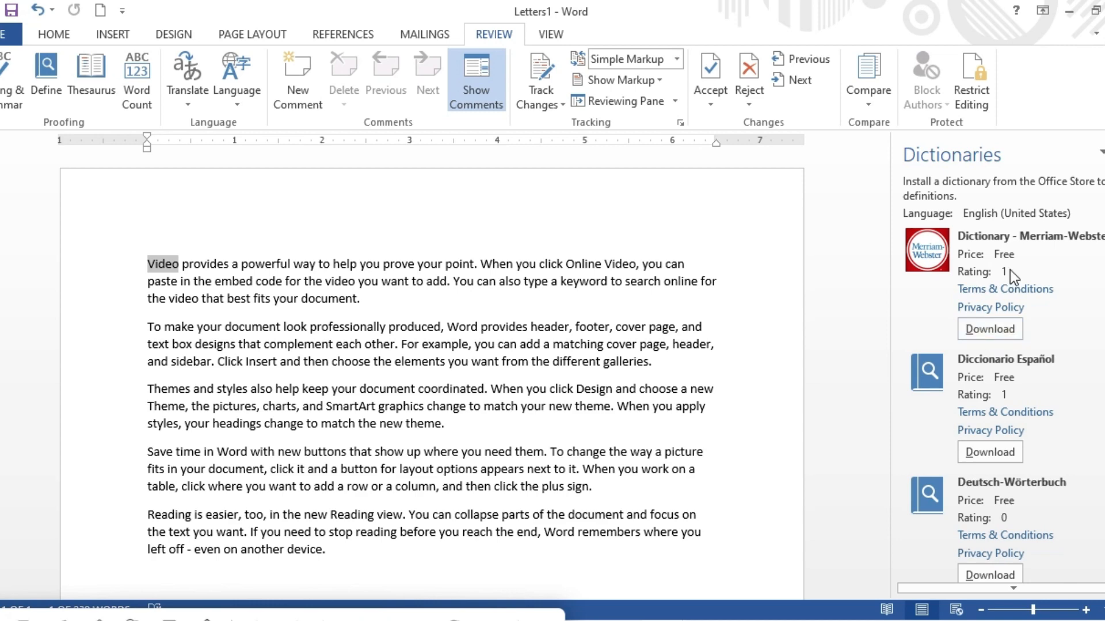
click(1104, 152)
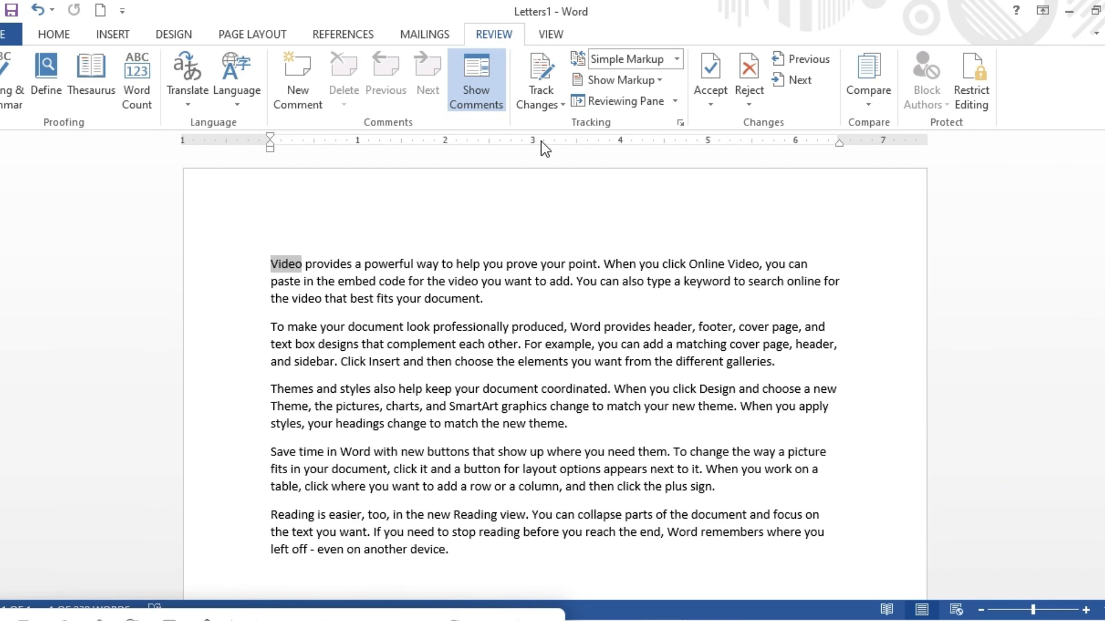
Open the Thesaurus and search it for "compter".
click(92, 88)
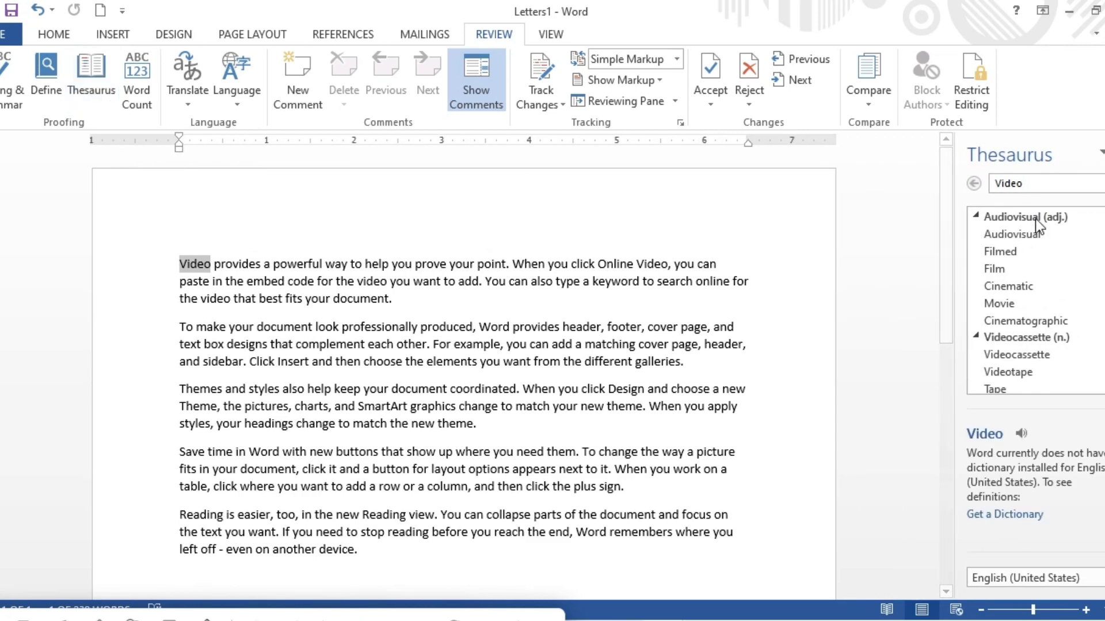
click(1051, 183)
key(BackSpace)
key(BackSpace)
key(BackSpace)
key(BackSpace)
key(BackSpace)
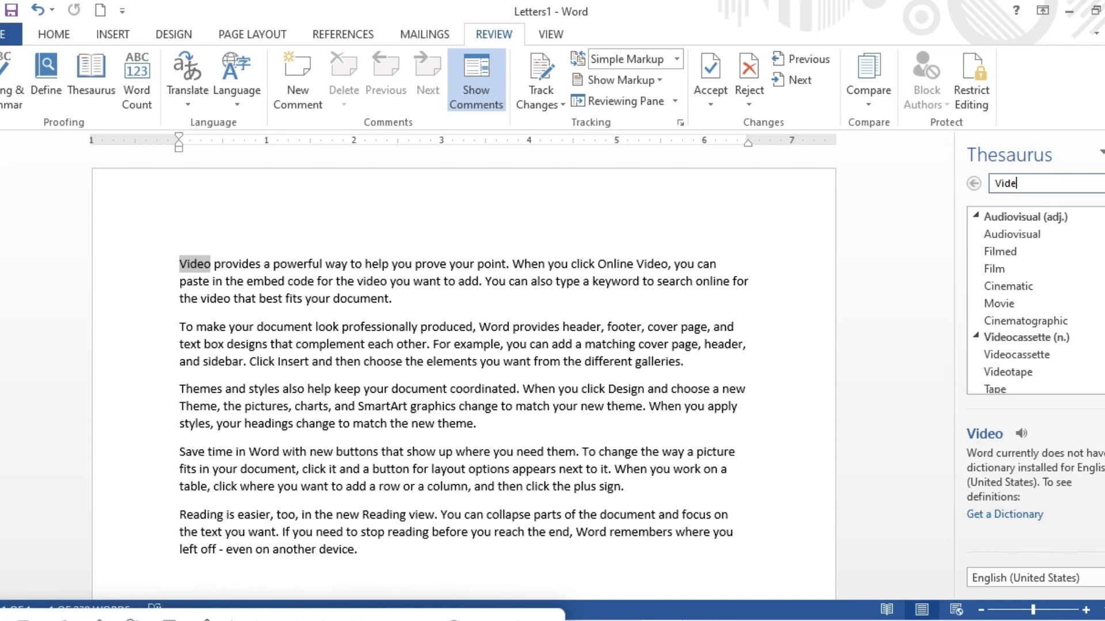
text(compter)
key(Return)
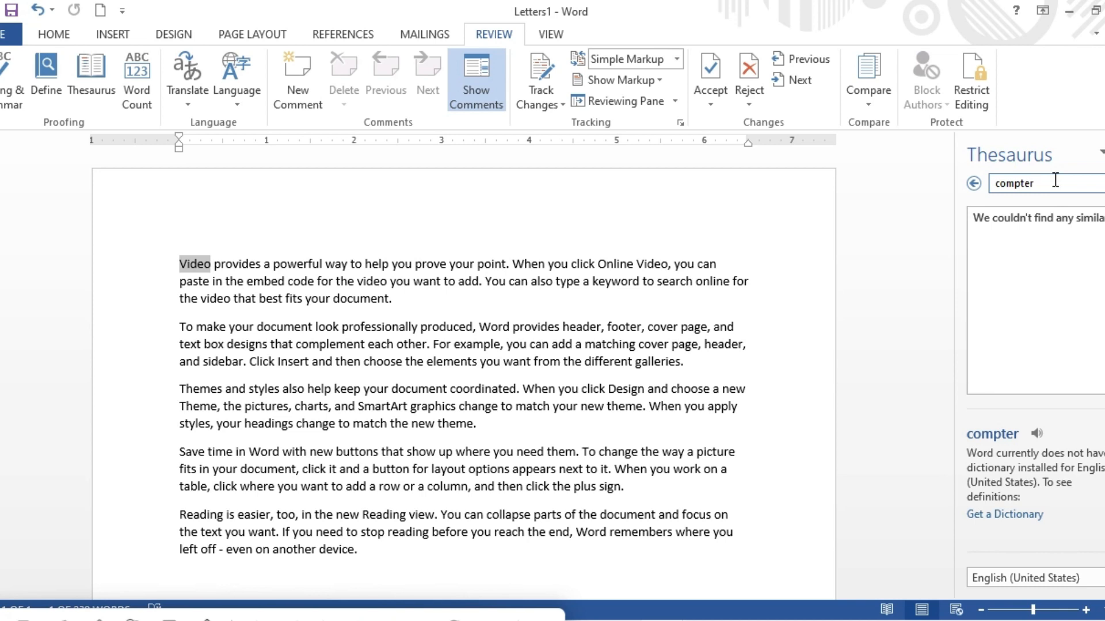
Search the Thesaurus for "computer" and browse its synonyms.
key(BackSpace)
key(BackSpace)
key(BackSpace)
text(uter)
key(Return)
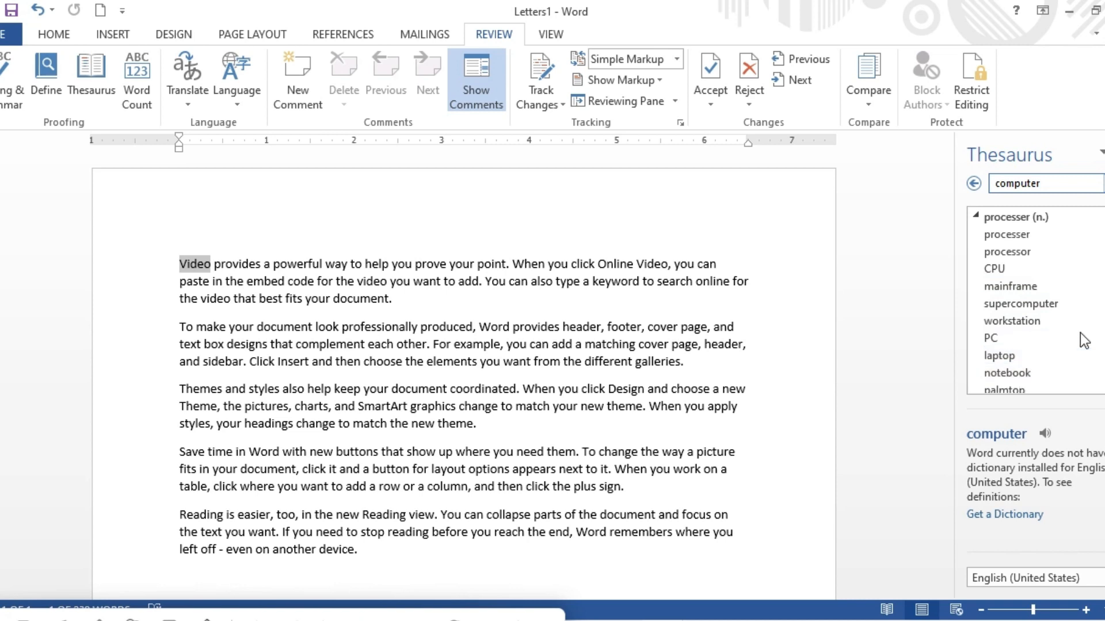
scroll(1030, 299, down, 3)
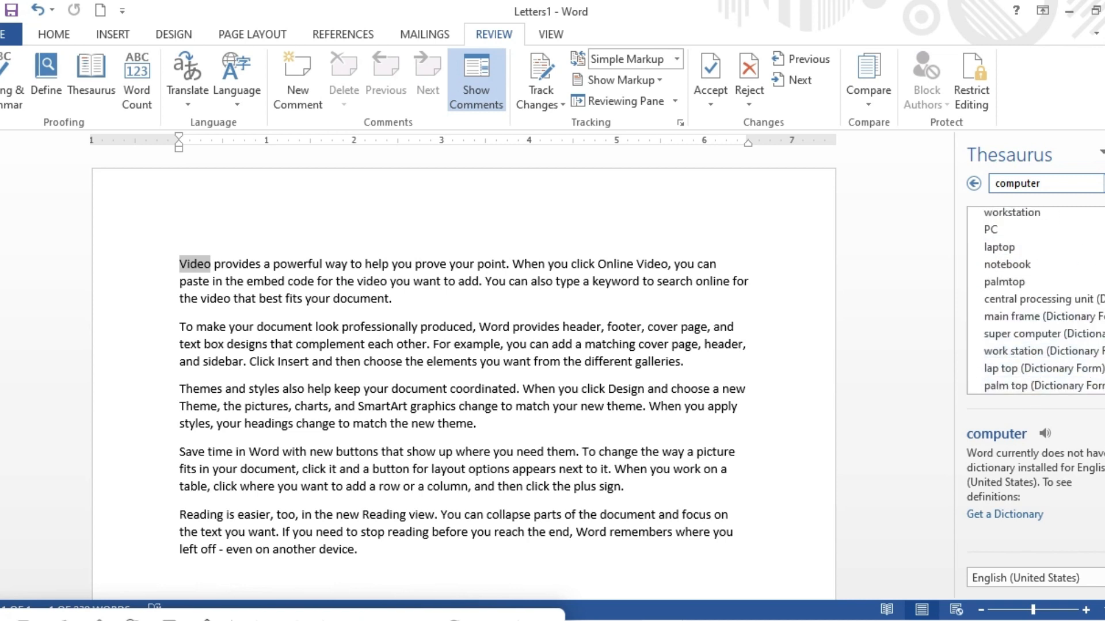
scroll(1102, 275, up, 3)
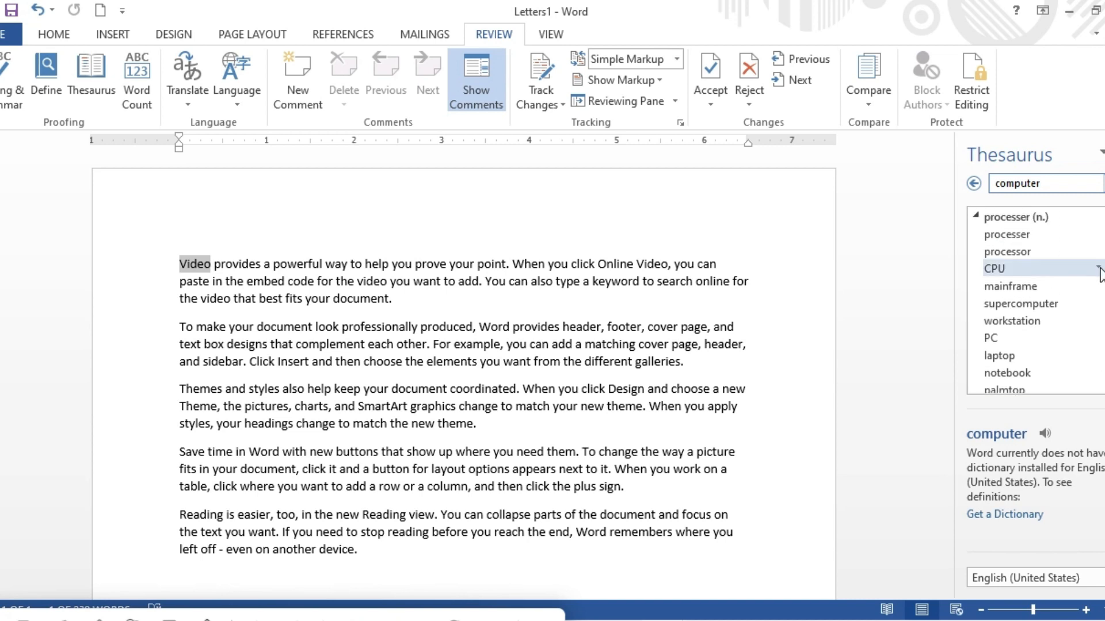
scroll(1036, 300, down, 3)
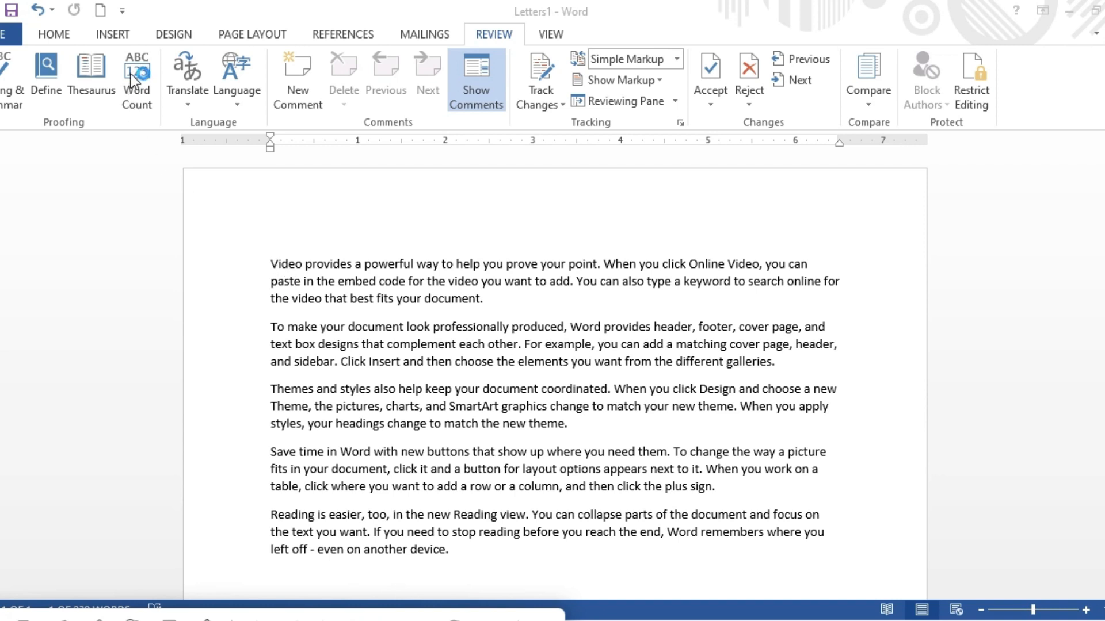
Select the whole document and view its word count statistics.
double_click(266, 263)
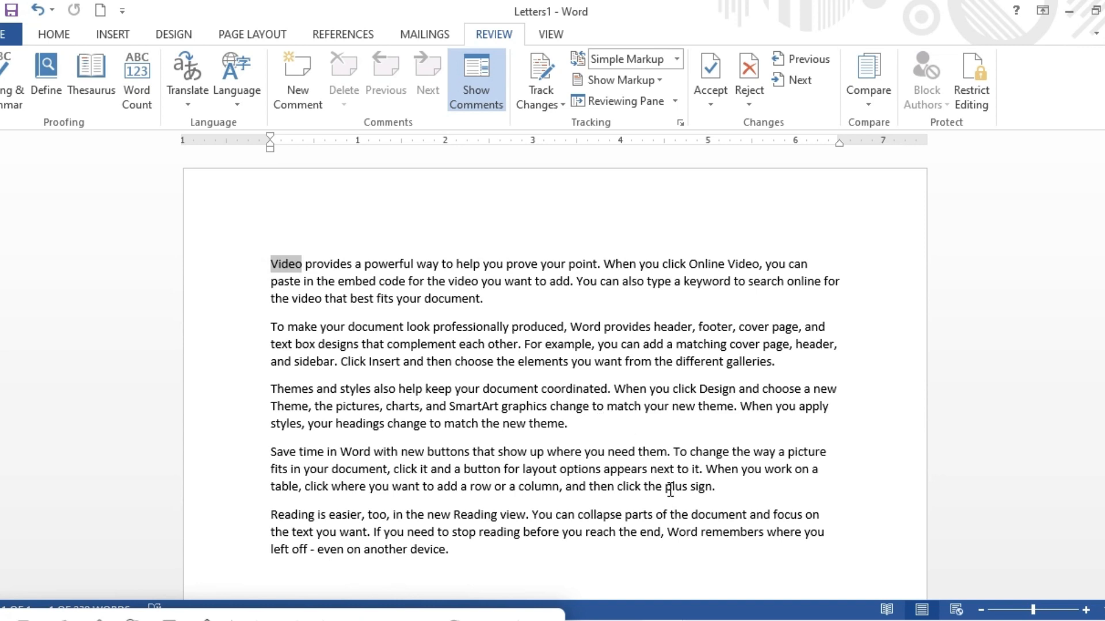
key(ctrl+a)
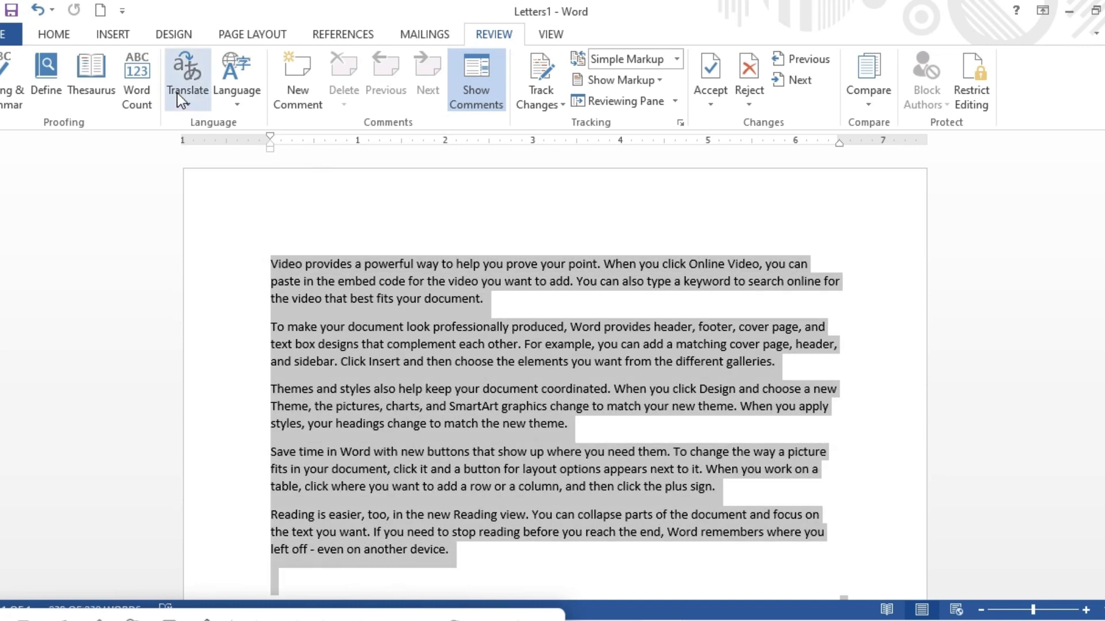
click(140, 73)
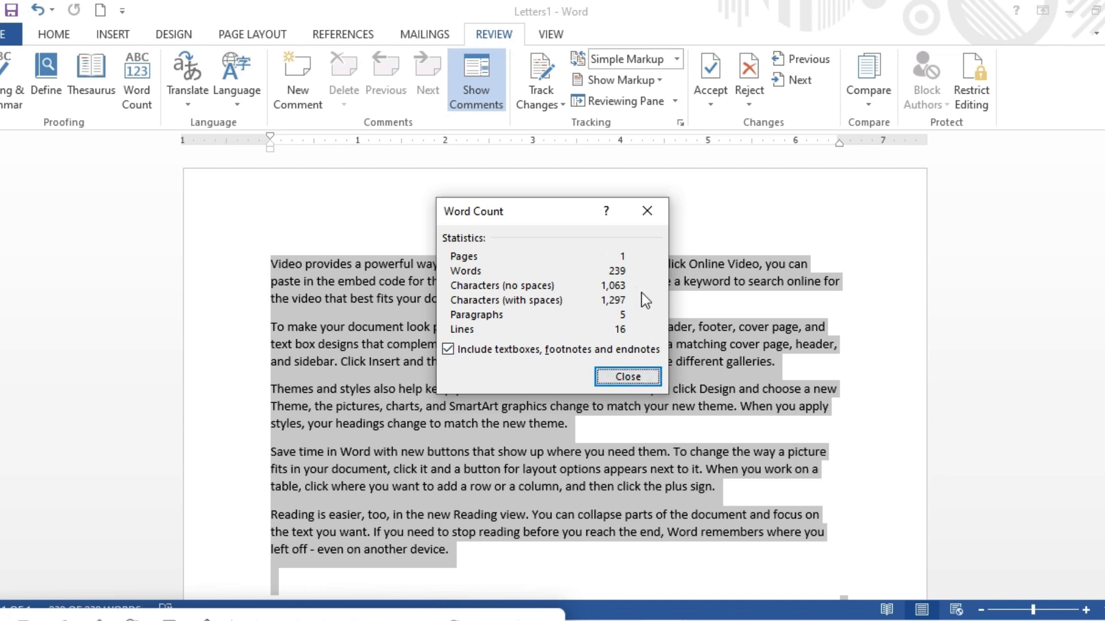
click(620, 379)
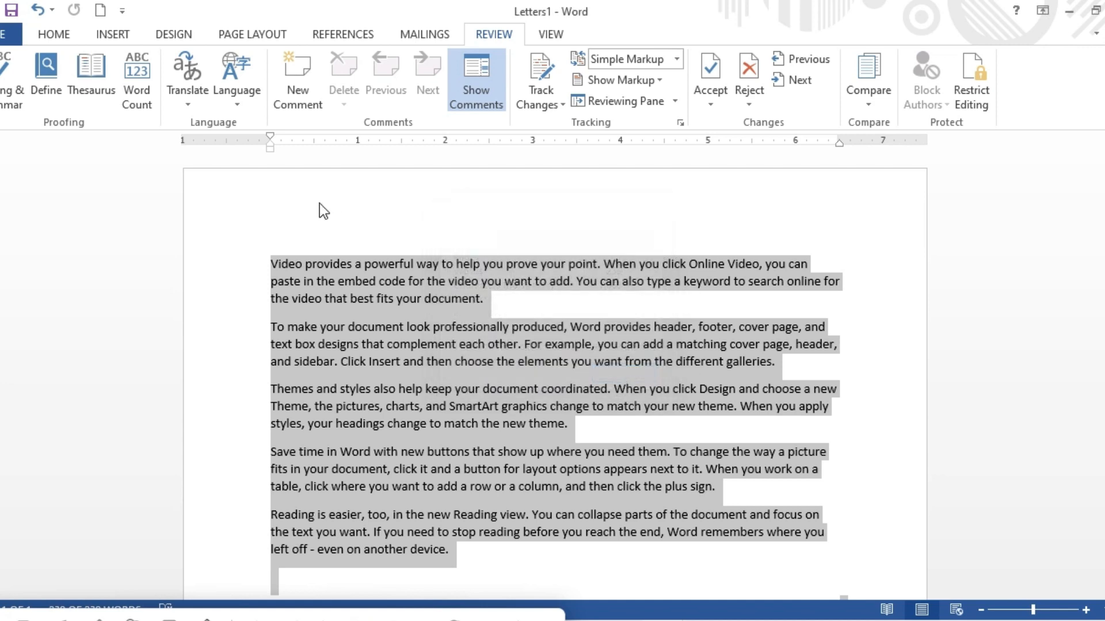
Translate the whole document from English (United States) to Urdu with the online translation service.
click(188, 100)
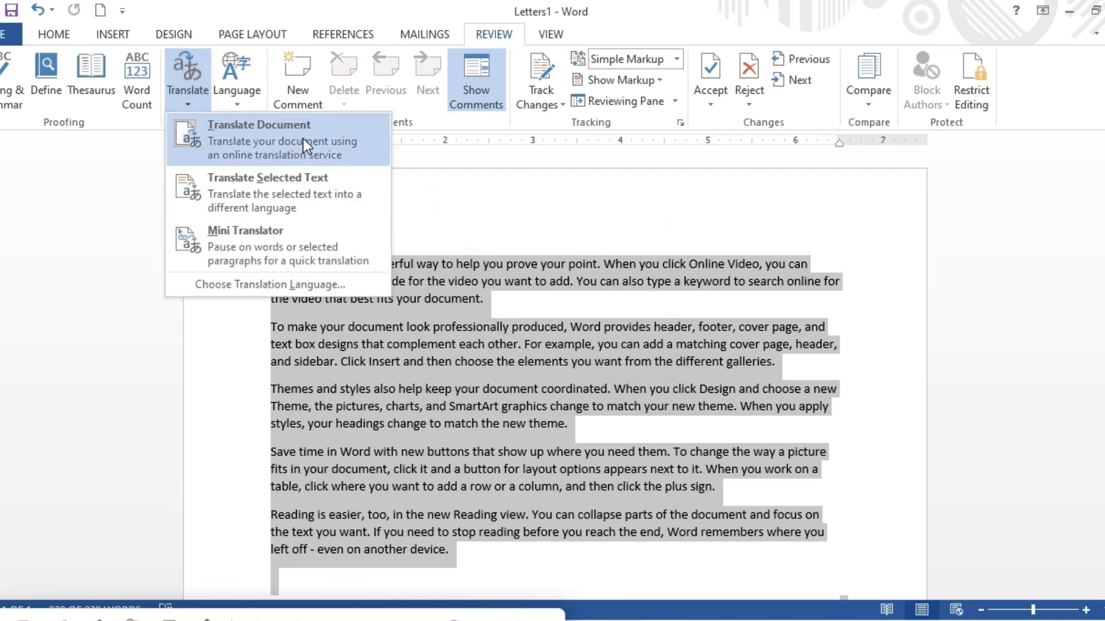
click(303, 138)
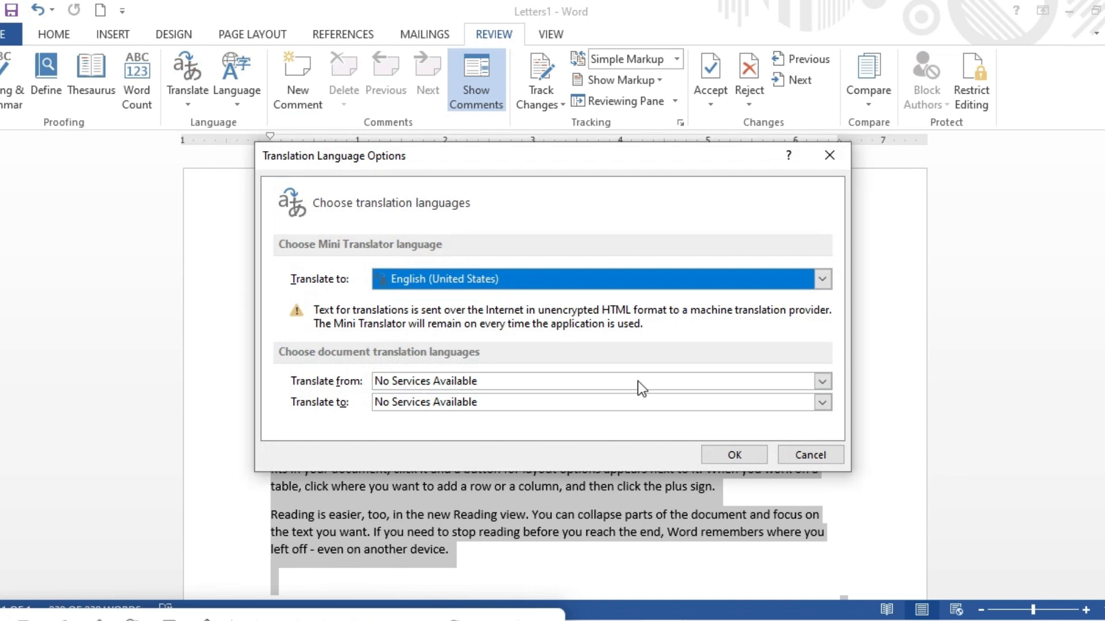
click(823, 279)
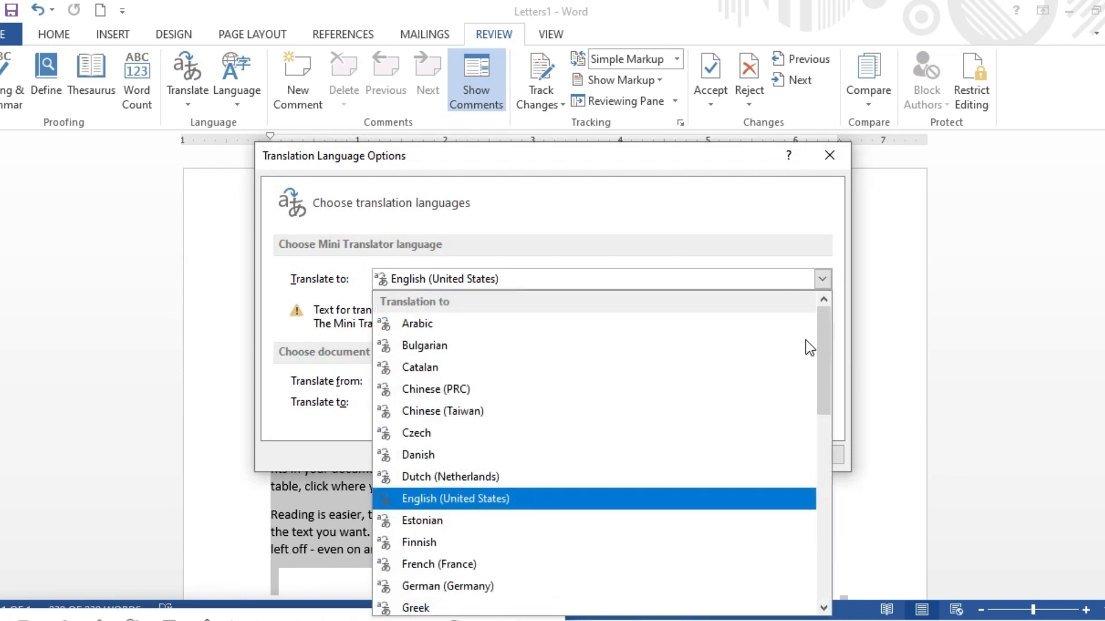
drag(822, 353, 816, 586)
click(485, 538)
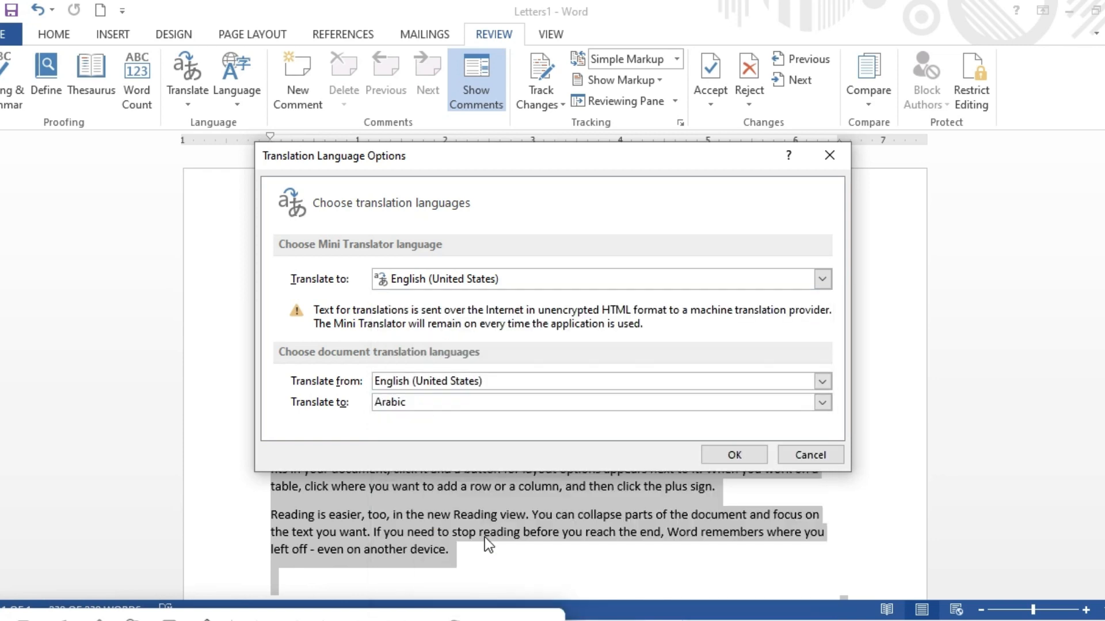
click(818, 381)
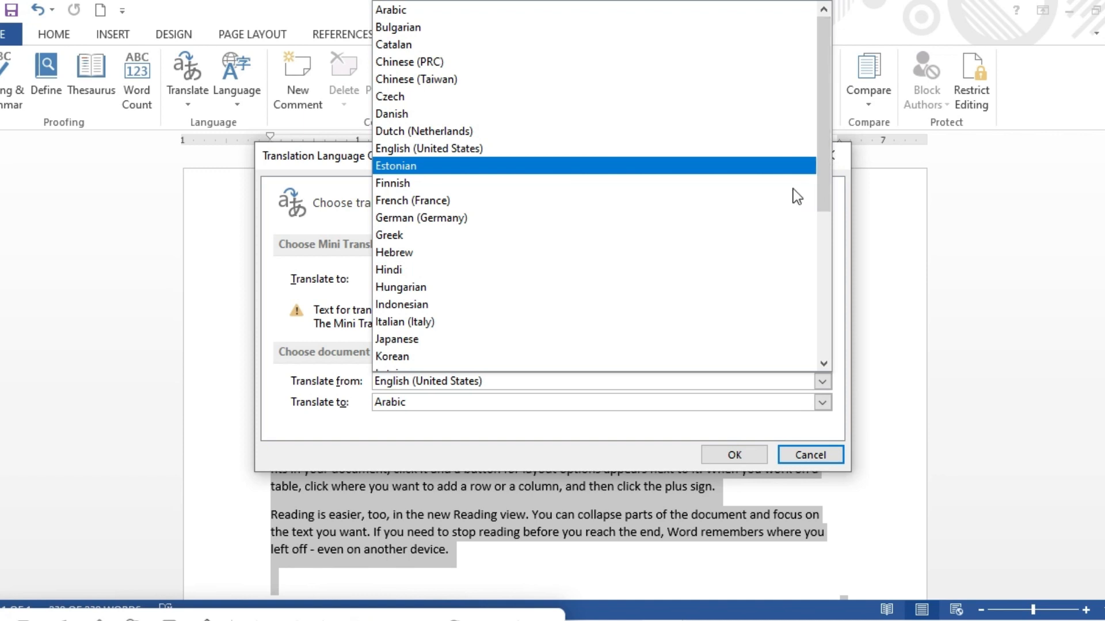
click(823, 402)
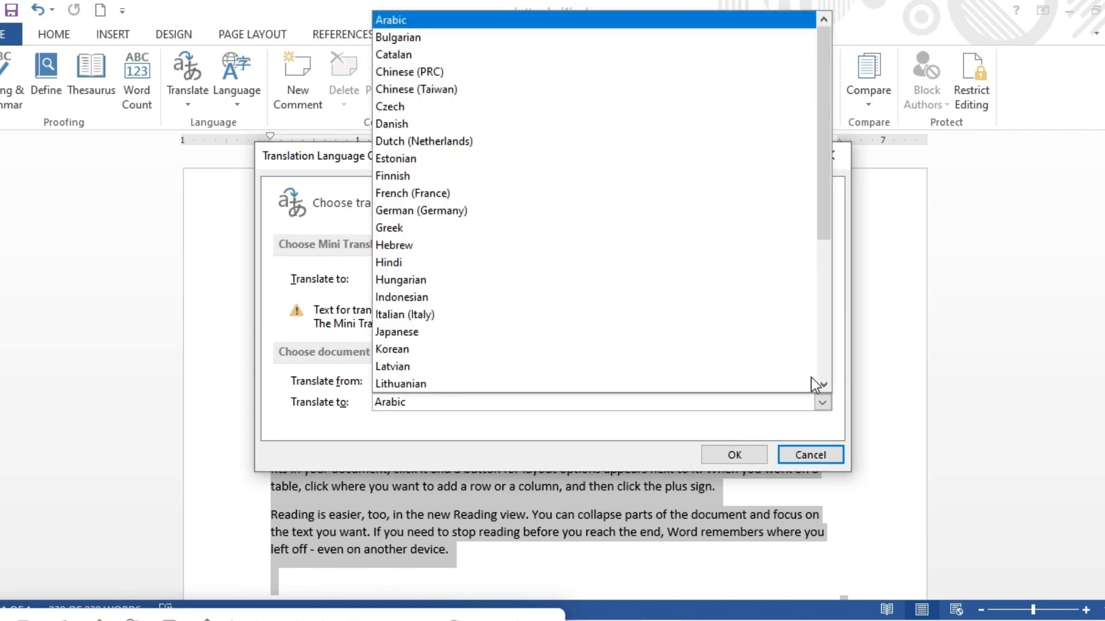
drag(823, 87, 834, 334)
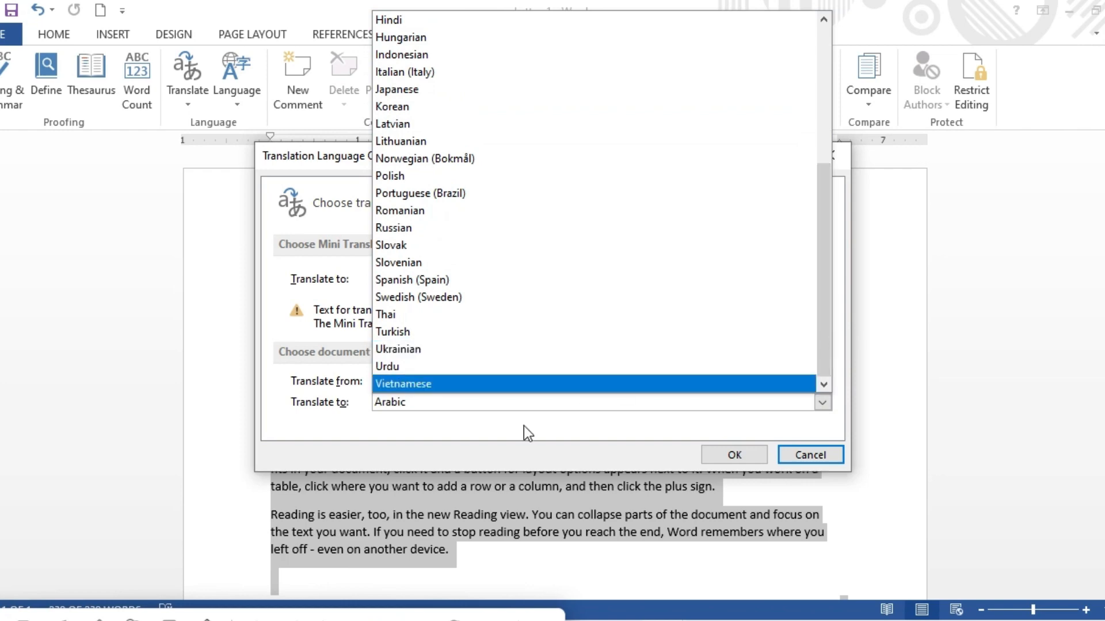
click(533, 367)
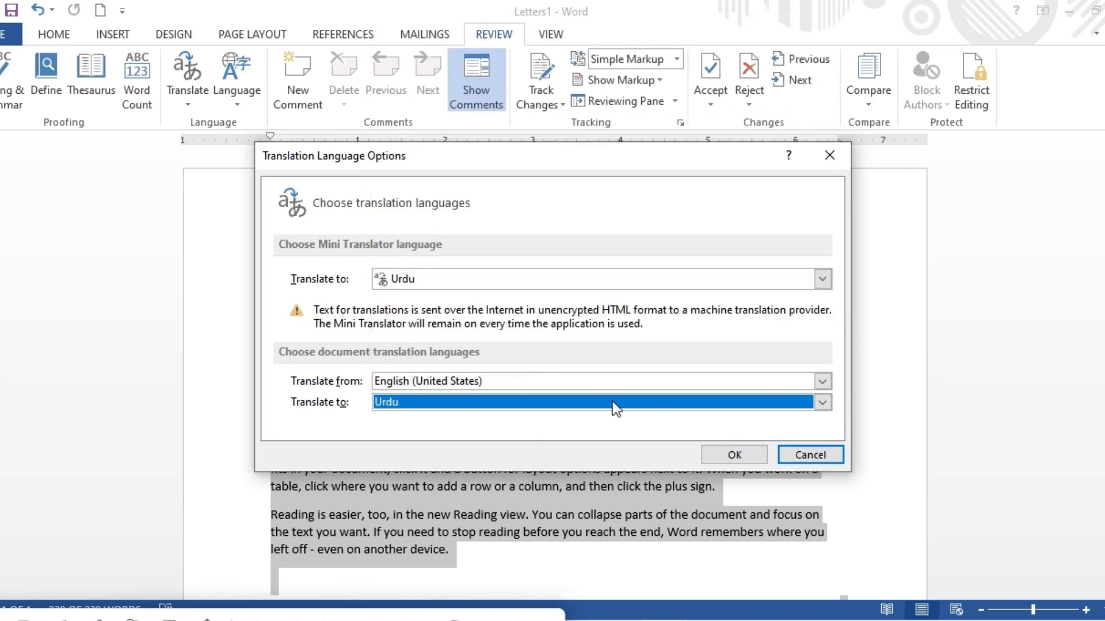
click(728, 455)
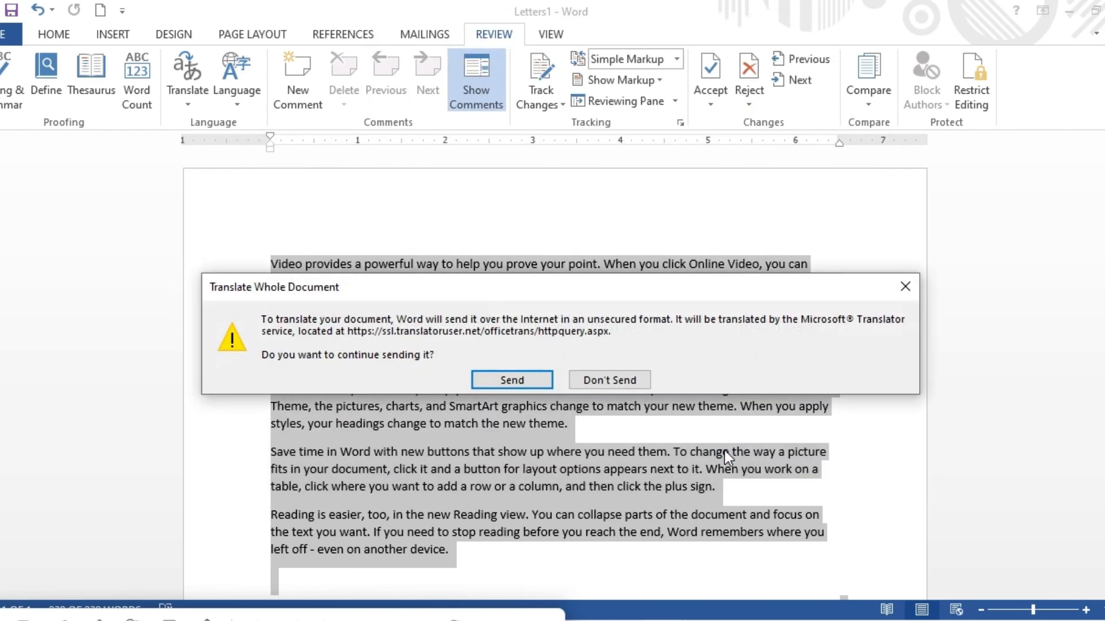
click(517, 384)
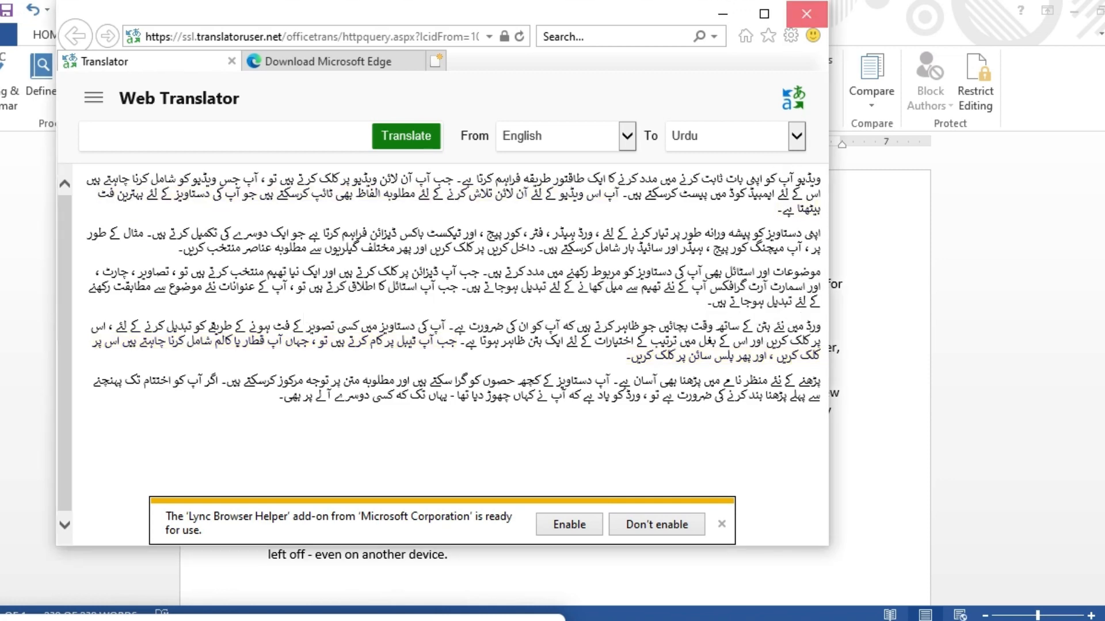
Close the Web Translator browser window and its tabs.
click(801, 14)
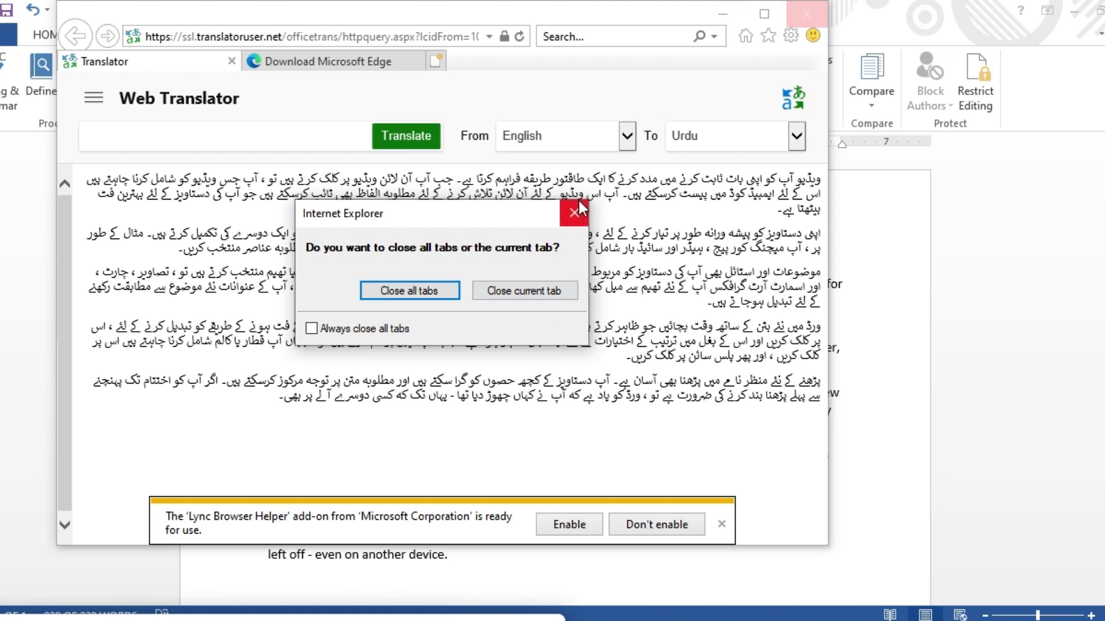
click(568, 216)
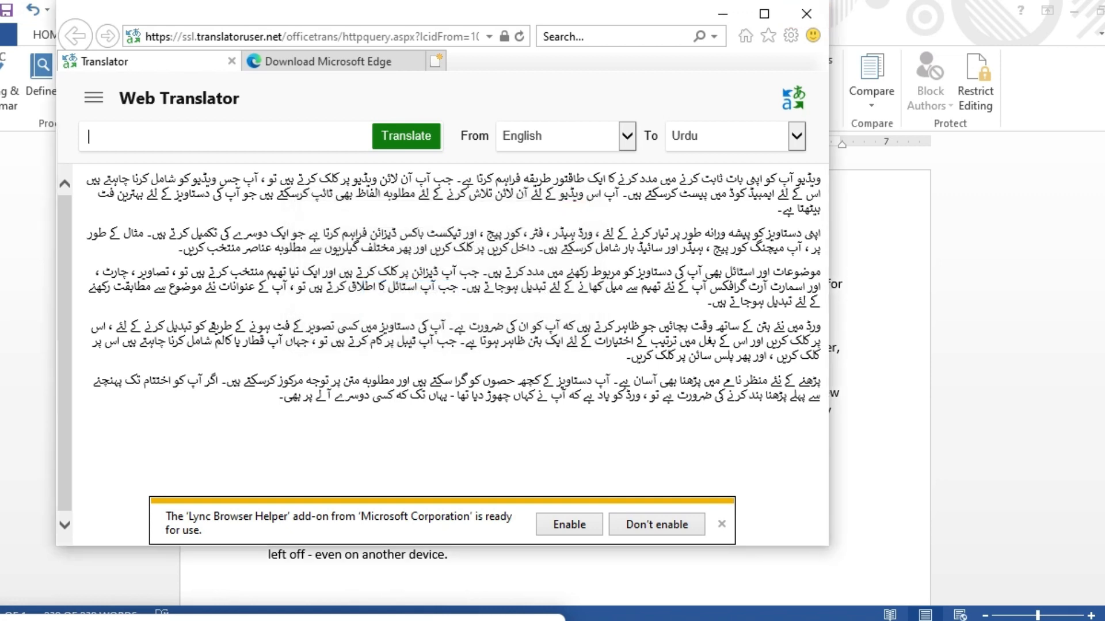
click(799, 17)
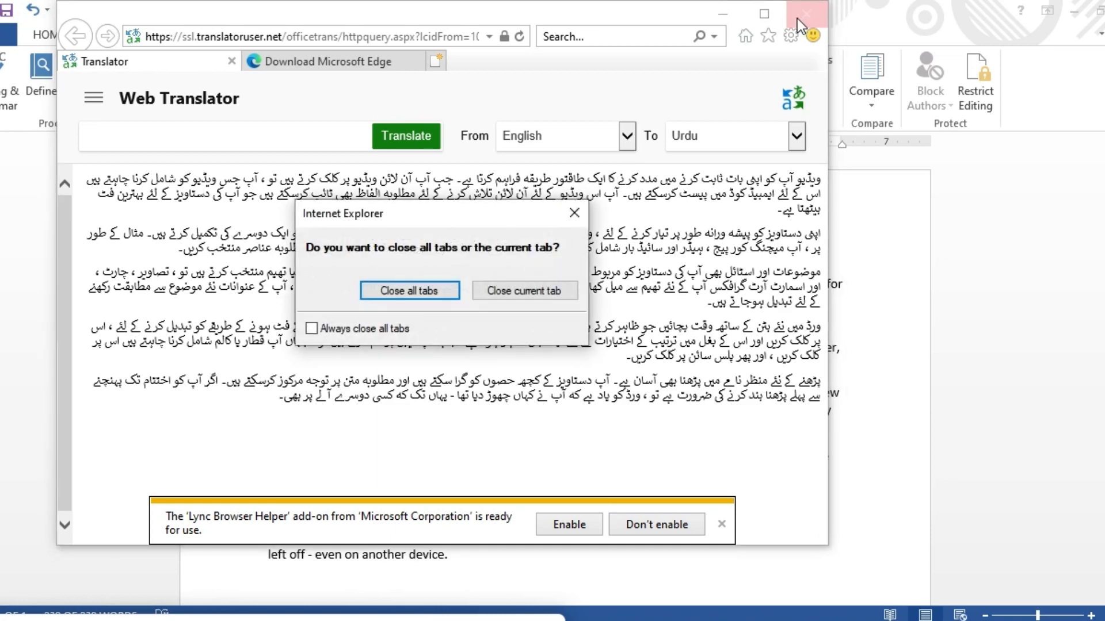
click(544, 290)
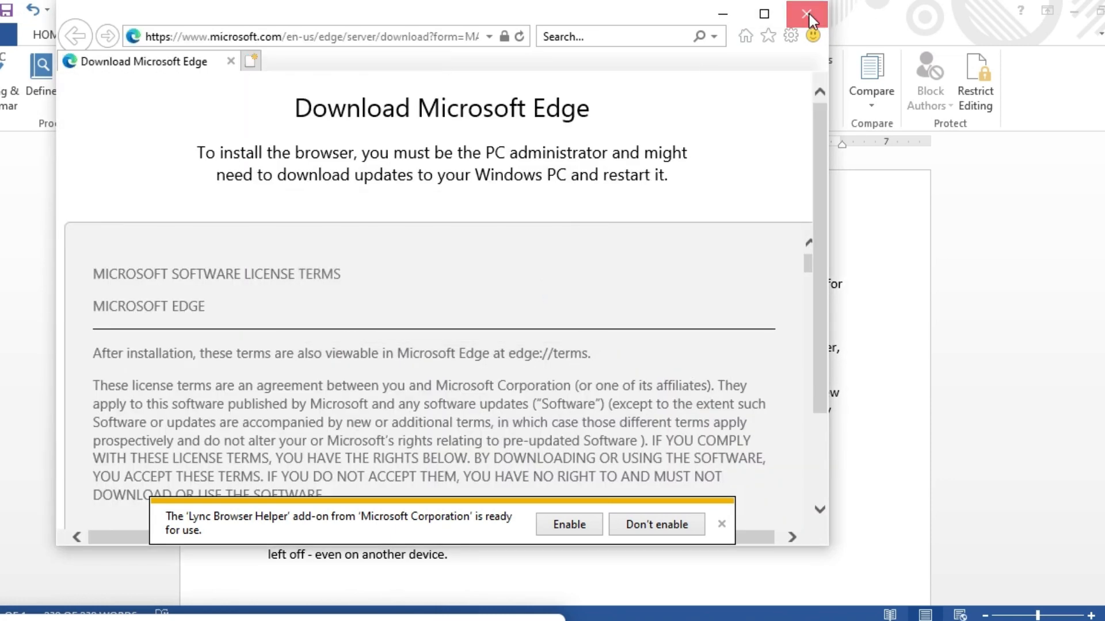
click(808, 15)
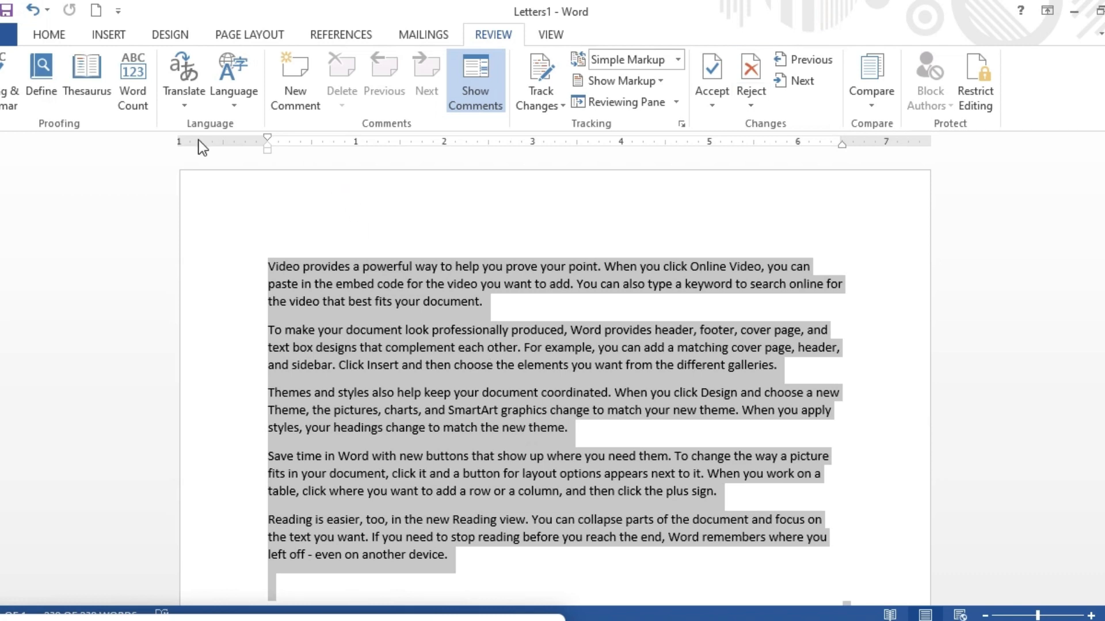
click(229, 106)
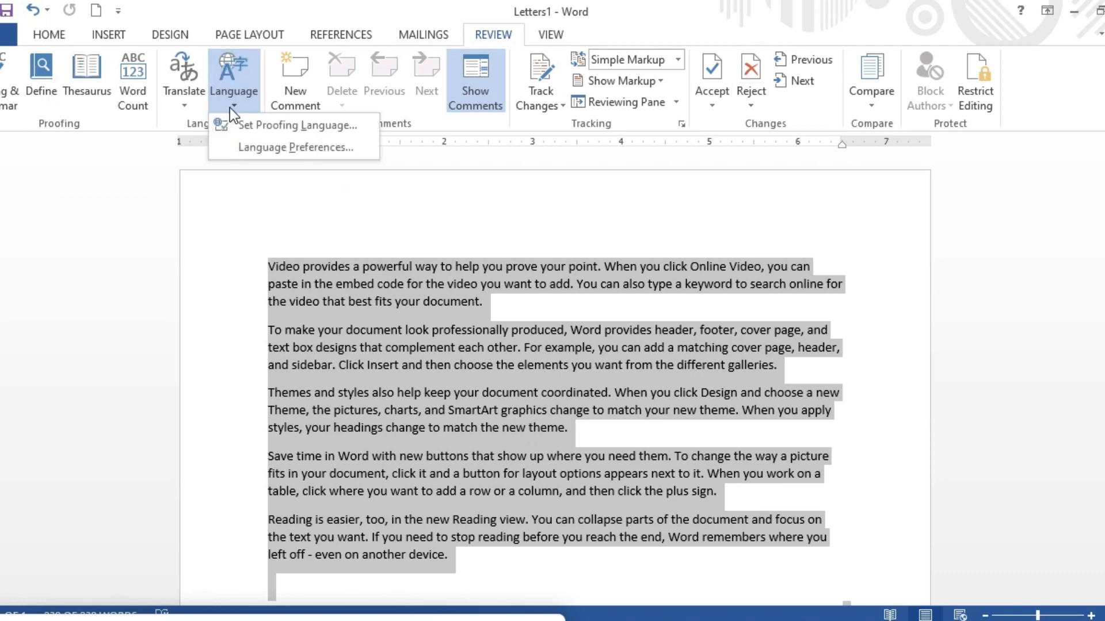
click(292, 126)
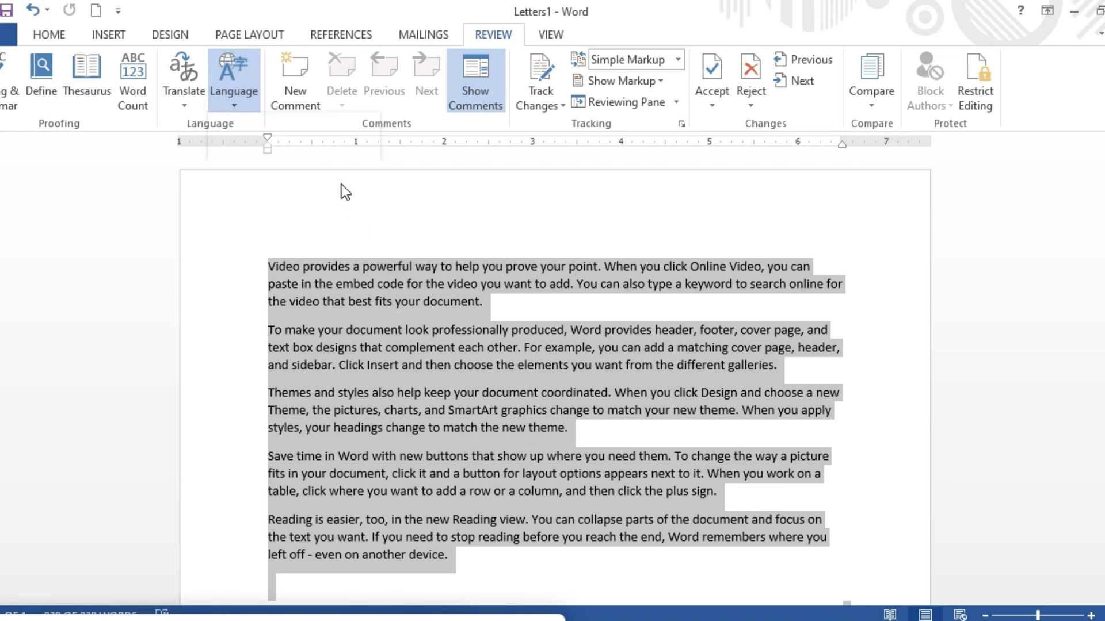
Add a comment to the selected text and delete it again.
click(299, 101)
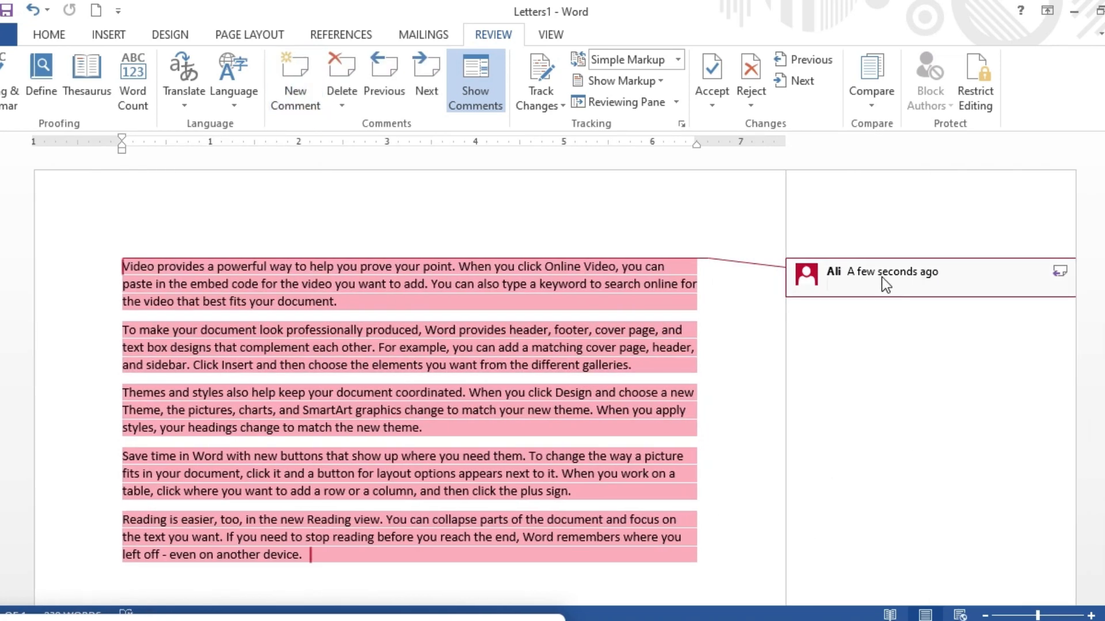
click(341, 78)
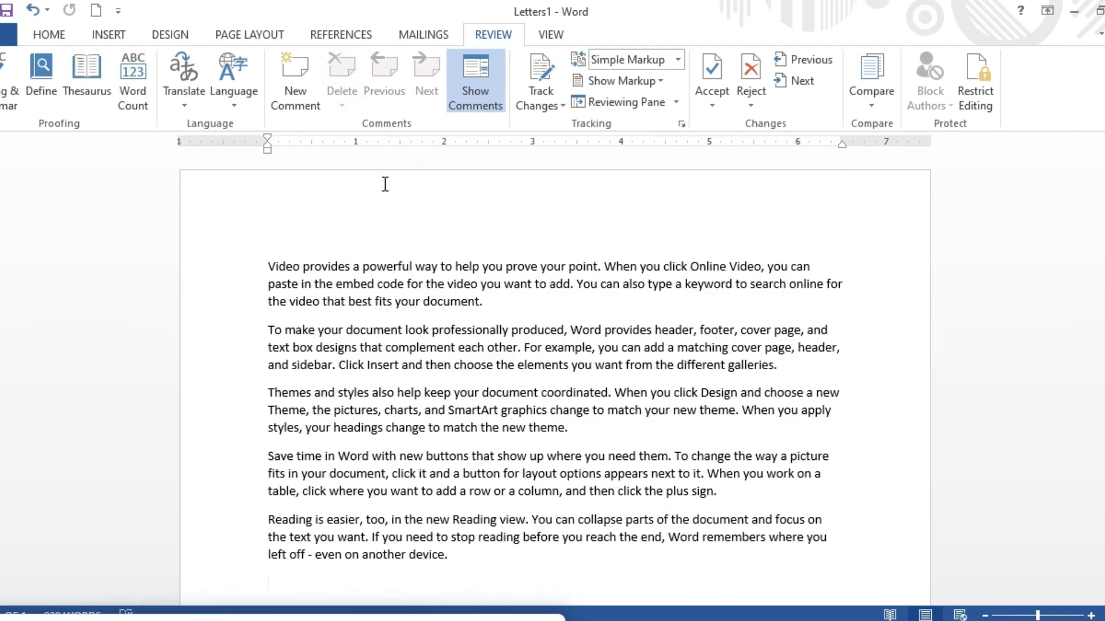
Insert new comments on the word "device" in the last paragraph and on "document" in the first.
click(297, 70)
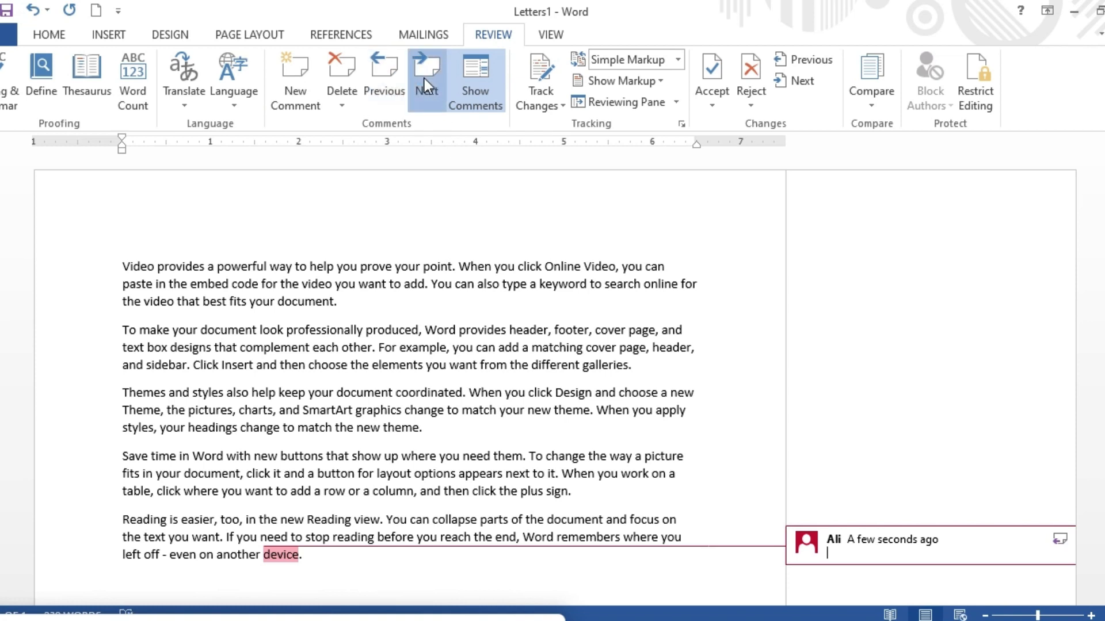
click(355, 296)
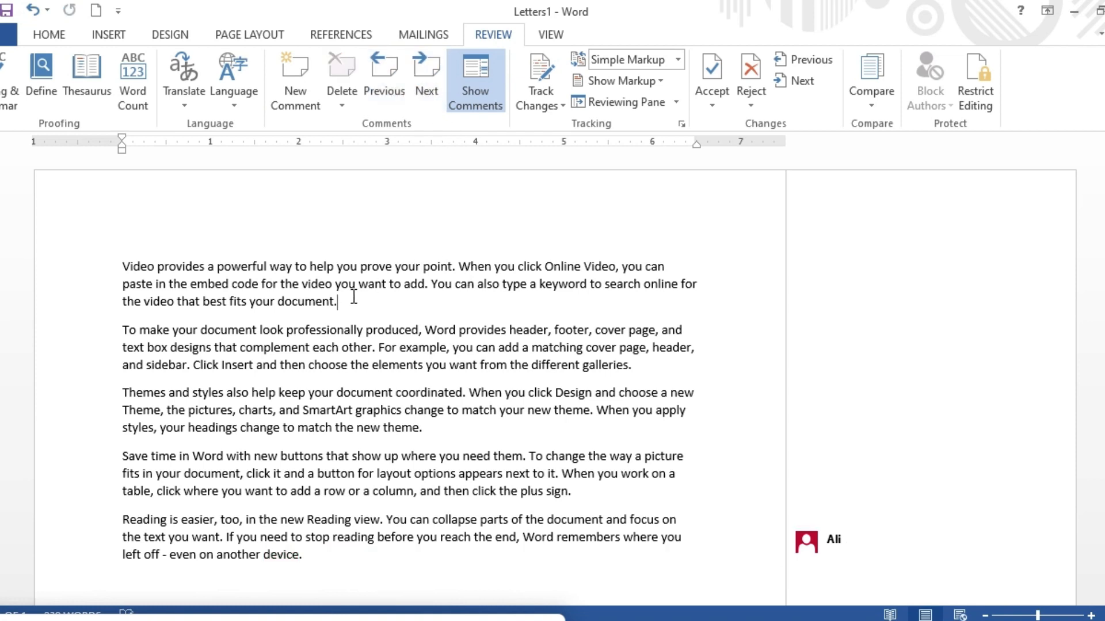
click(431, 84)
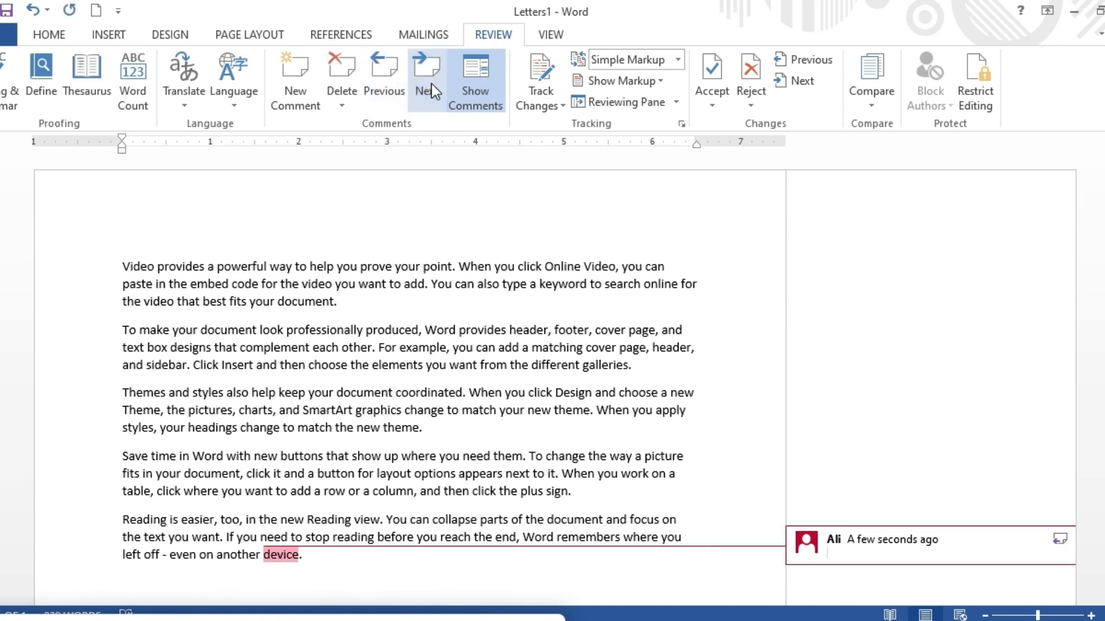
click(380, 305)
click(281, 67)
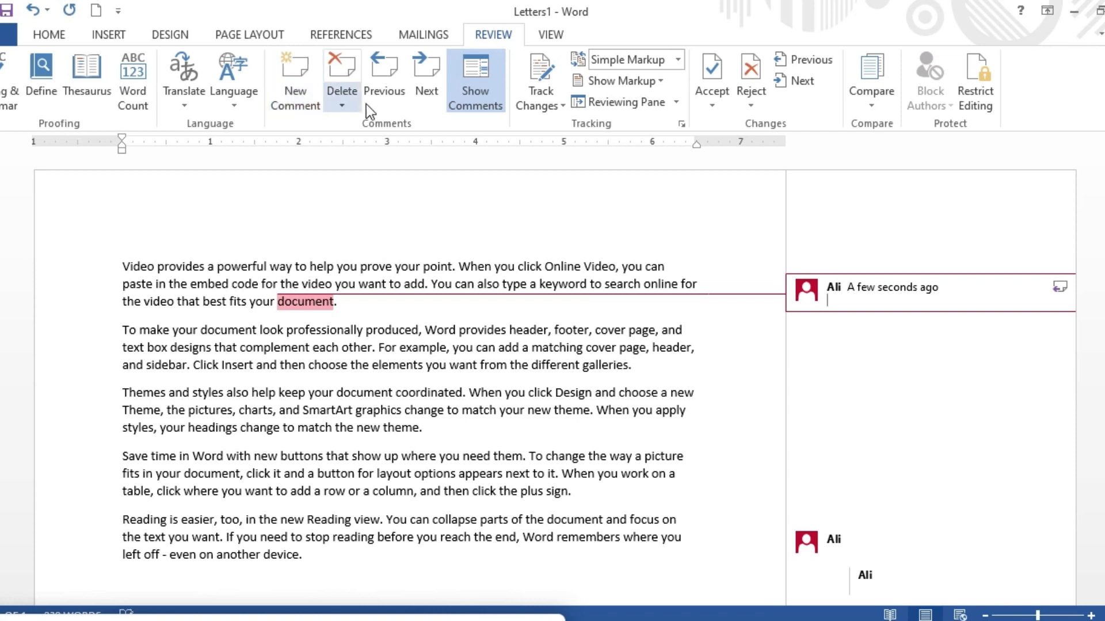
Jump to the next comment and turn off Show Comments.
click(424, 87)
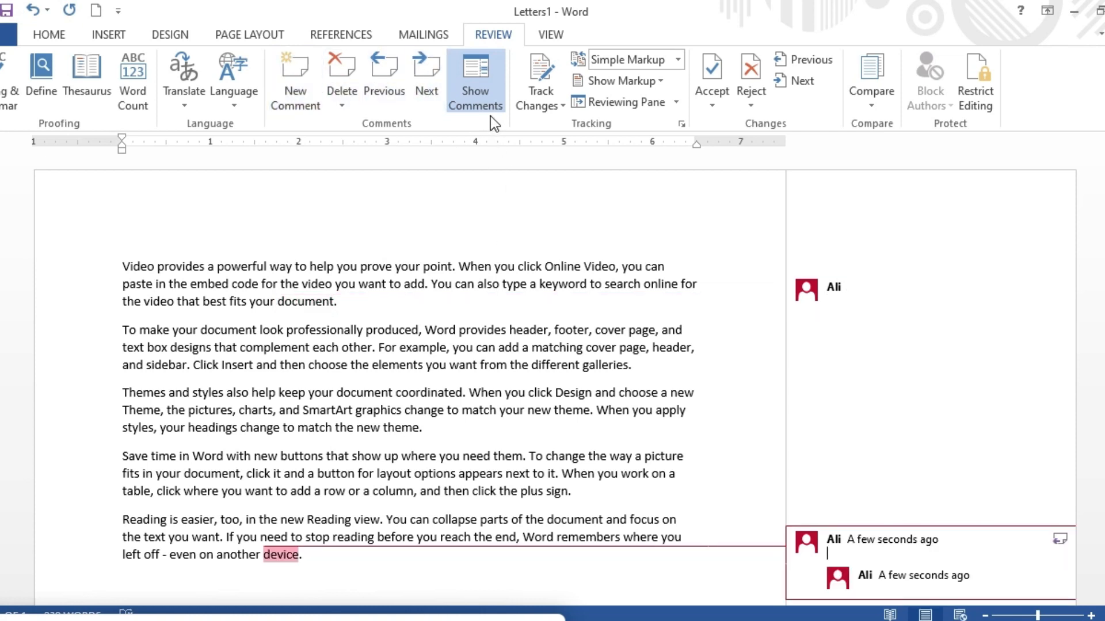
click(469, 86)
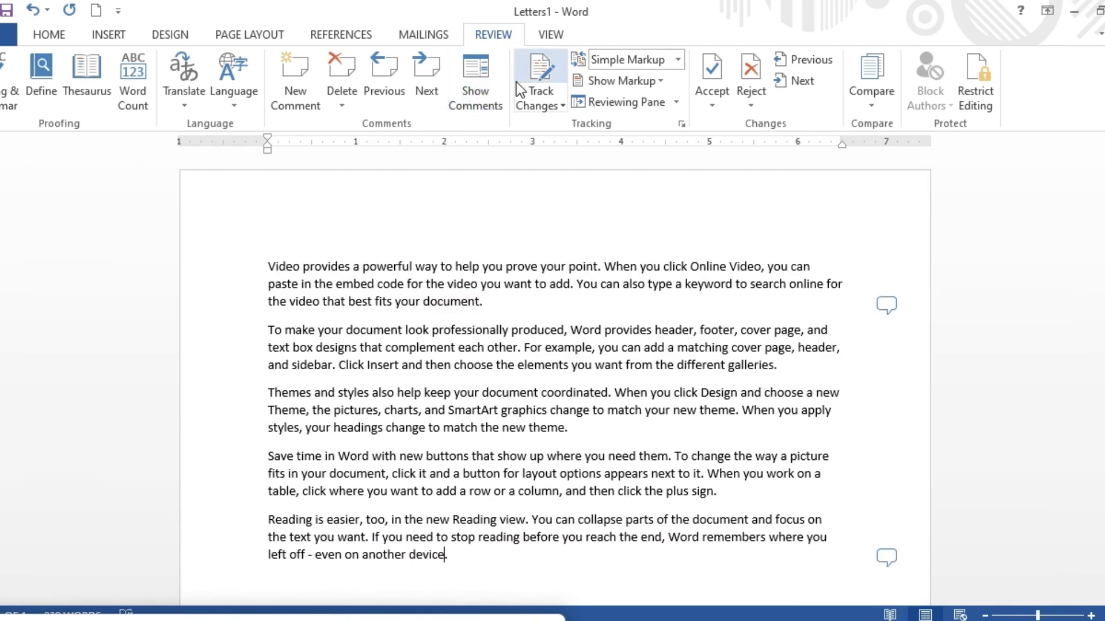
Turn on Track Changes for the document.
click(561, 107)
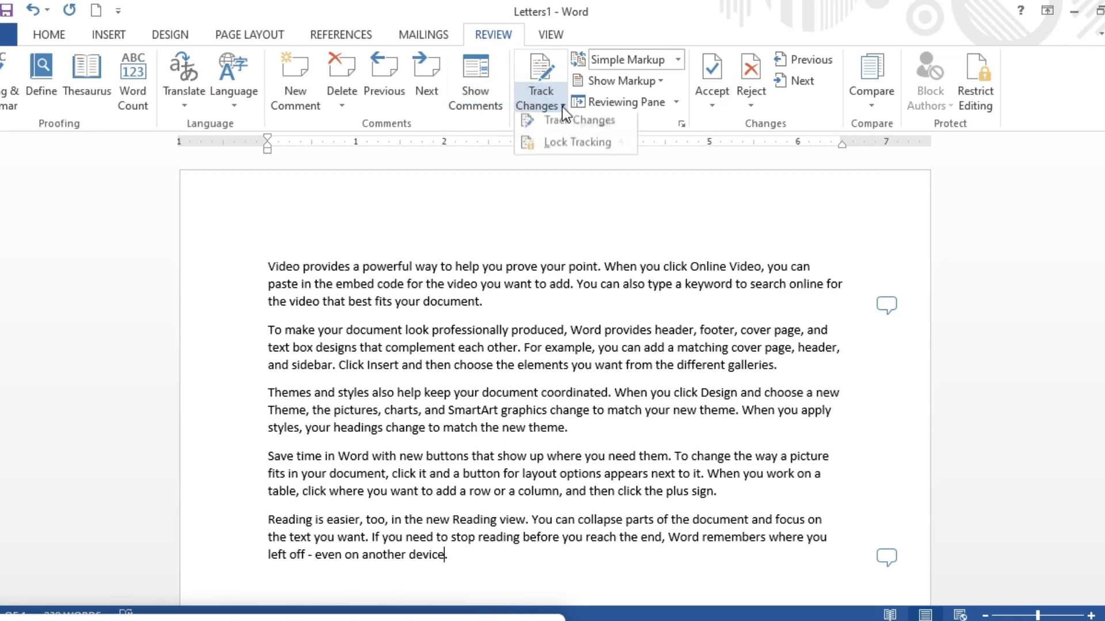
click(582, 127)
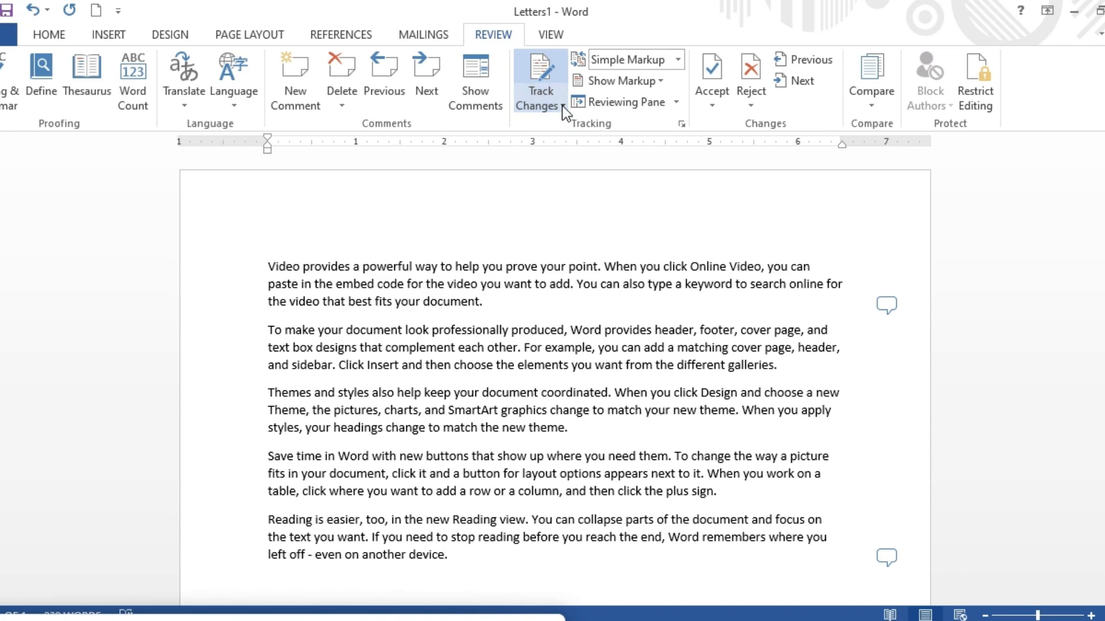
click(561, 106)
click(581, 134)
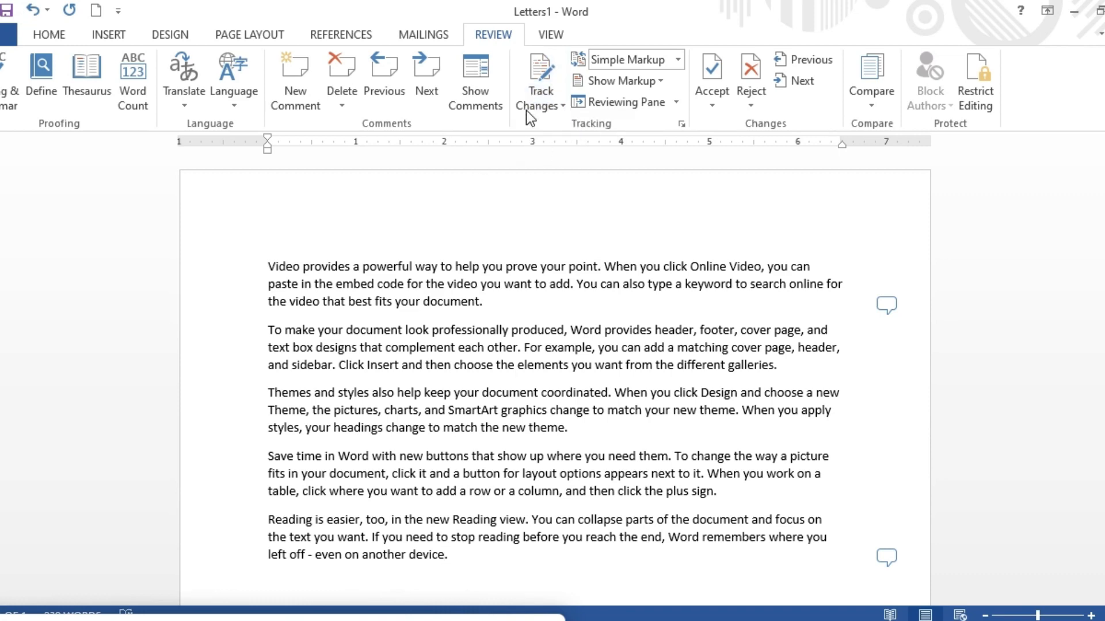
Lock Track Changes, entering and confirming a password.
click(562, 106)
click(569, 146)
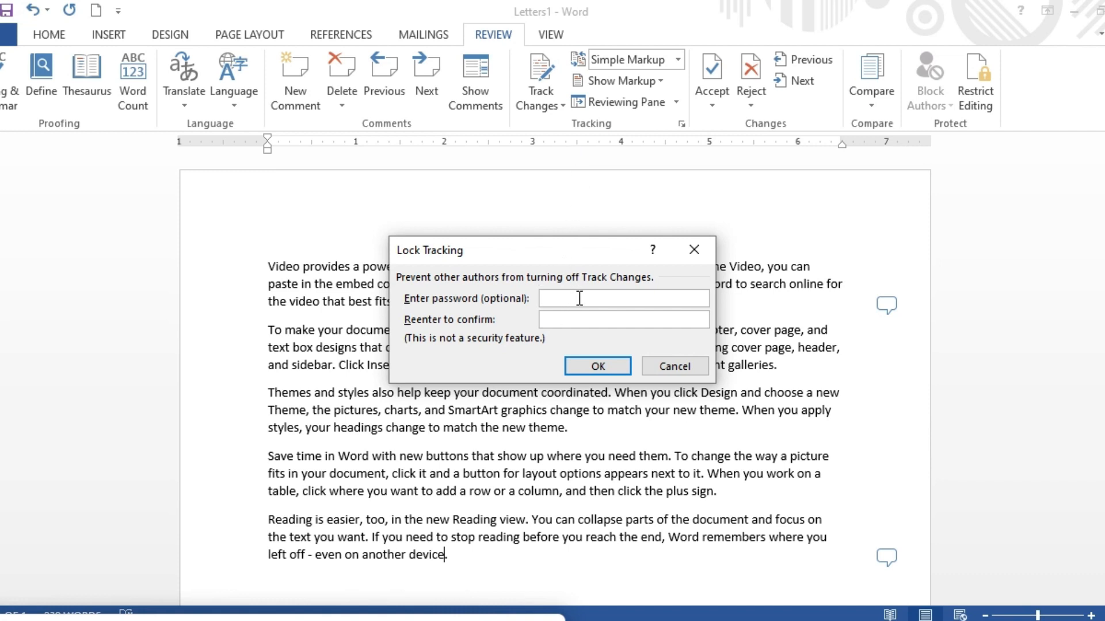
text(***)
click(579, 321)
text(***)
click(588, 367)
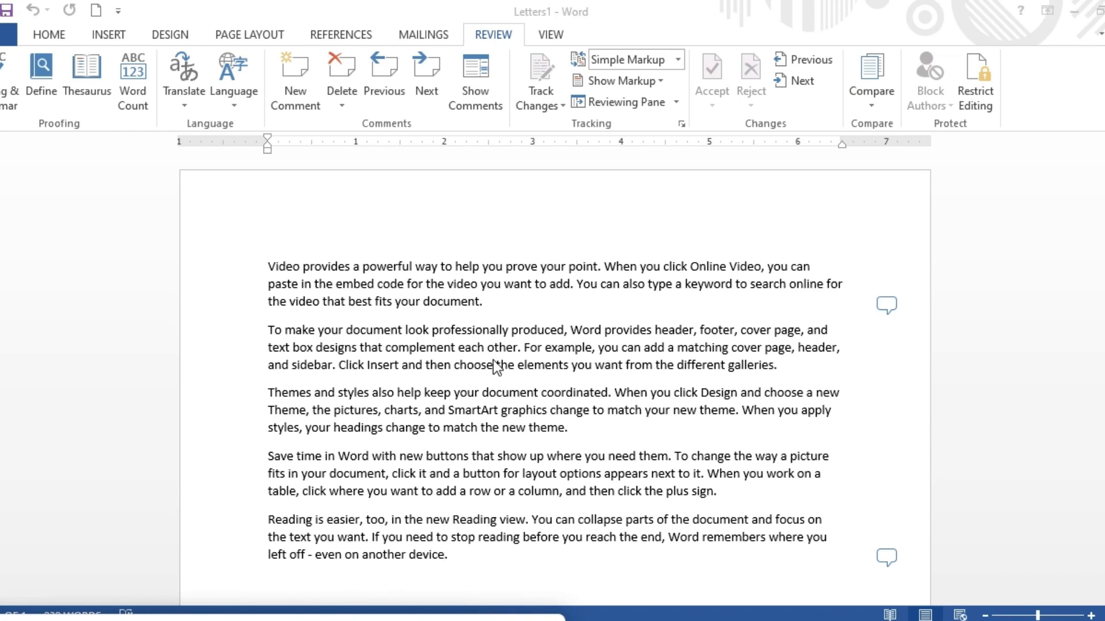
Select the opening phrase "Video provides a powerful way to help" in the first paragraph.
click(293, 234)
click(471, 232)
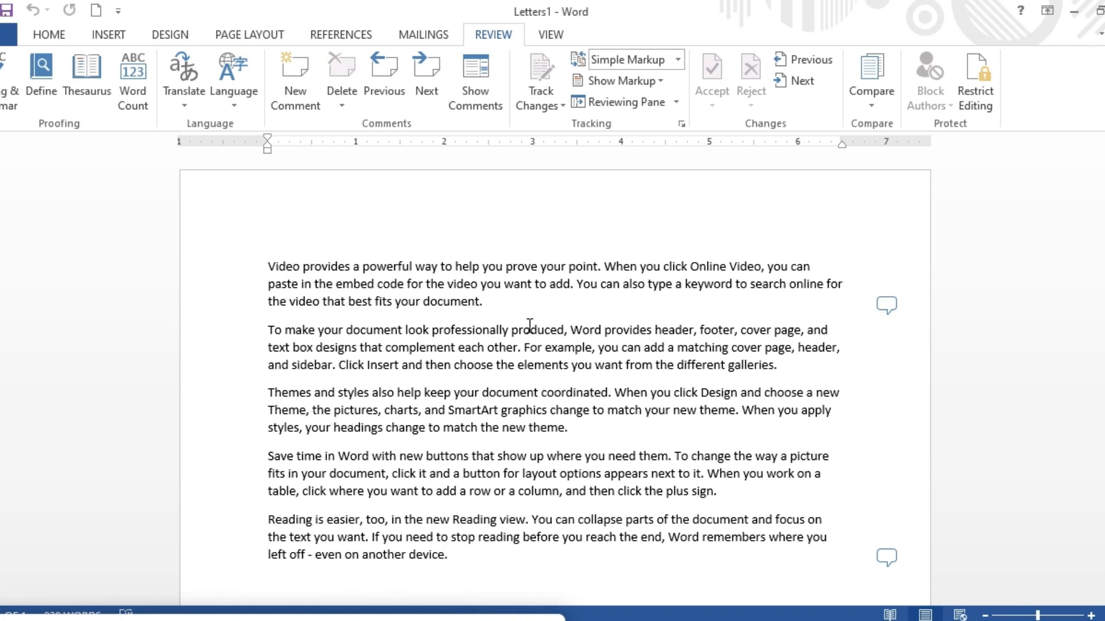
click(502, 306)
click(593, 436)
drag(269, 266, 471, 279)
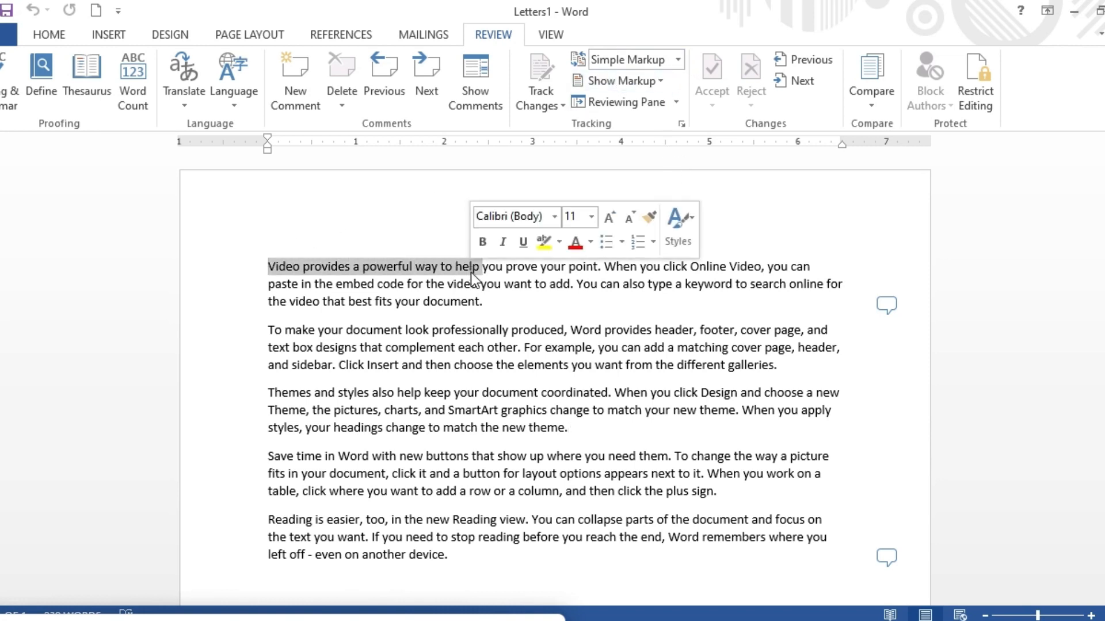
Choose Simple Markup as the display mode for review.
click(678, 59)
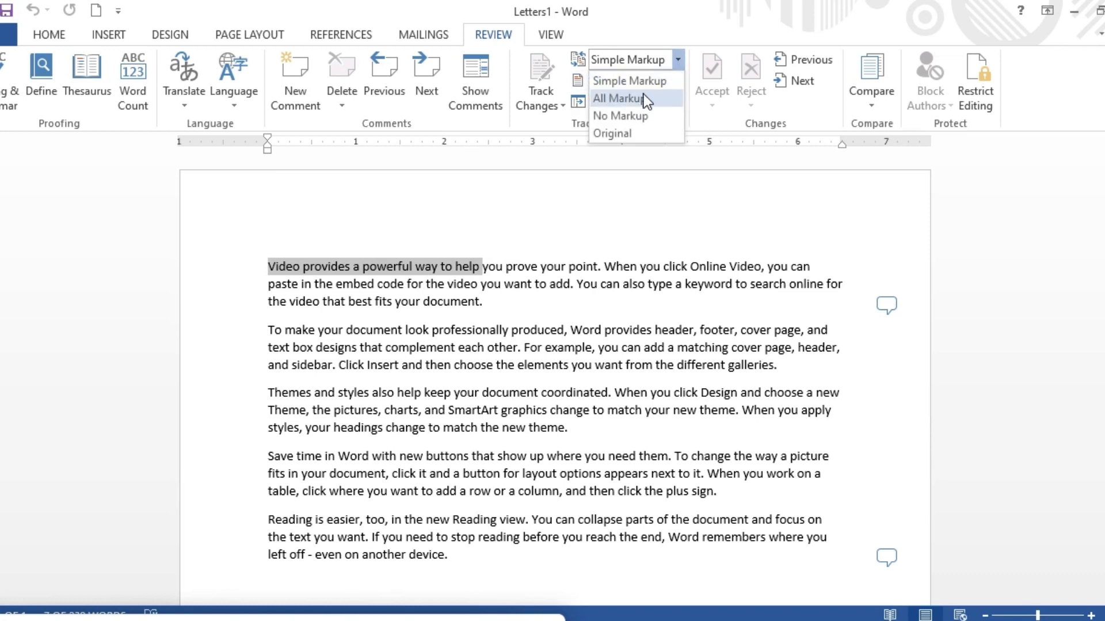
click(649, 82)
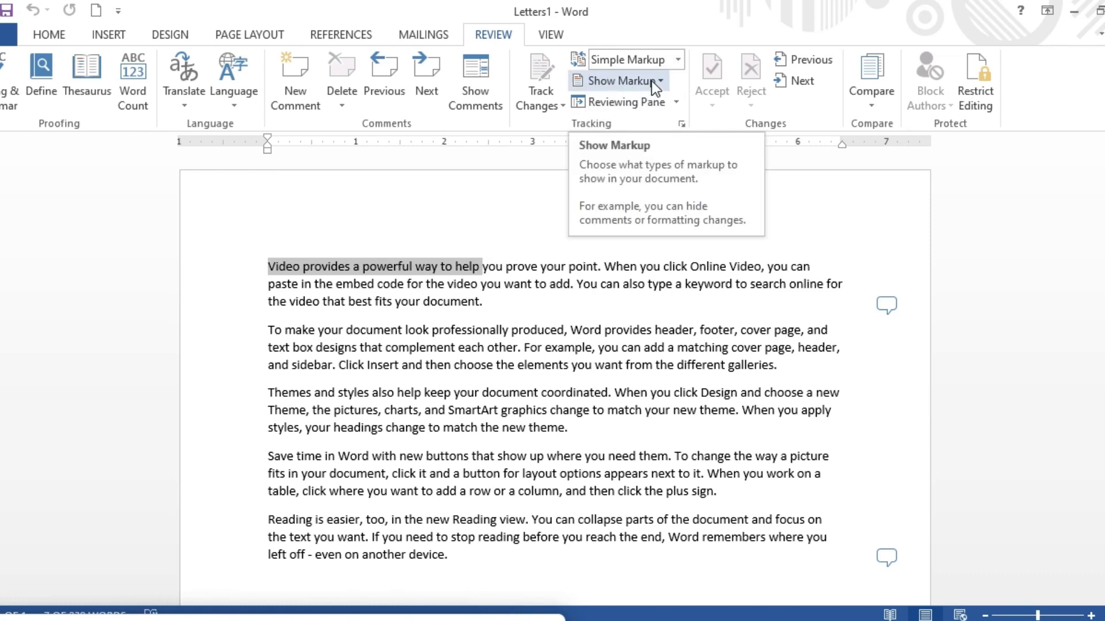
click(679, 61)
click(657, 84)
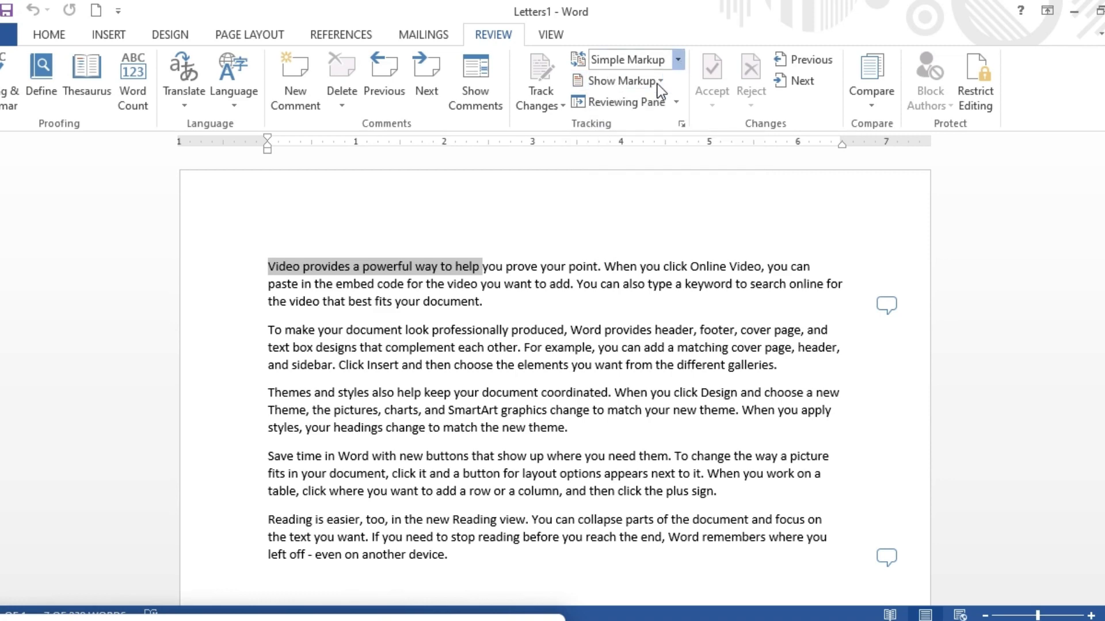
Cycle the markup display mode through All Markup and No Markup, finishing on Original.
click(678, 62)
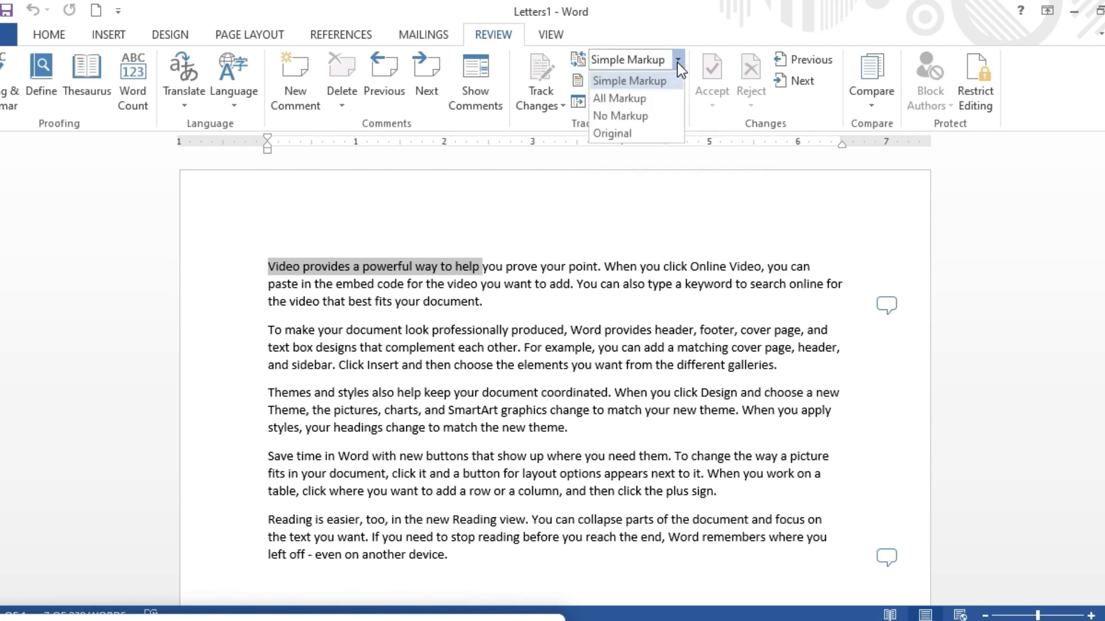
click(654, 102)
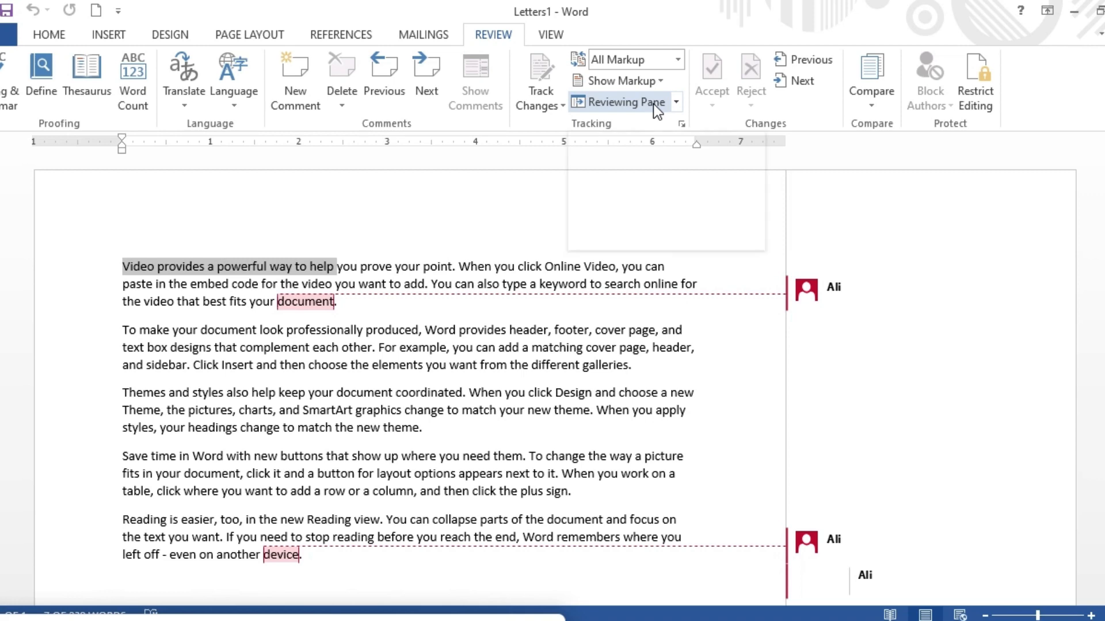
click(678, 60)
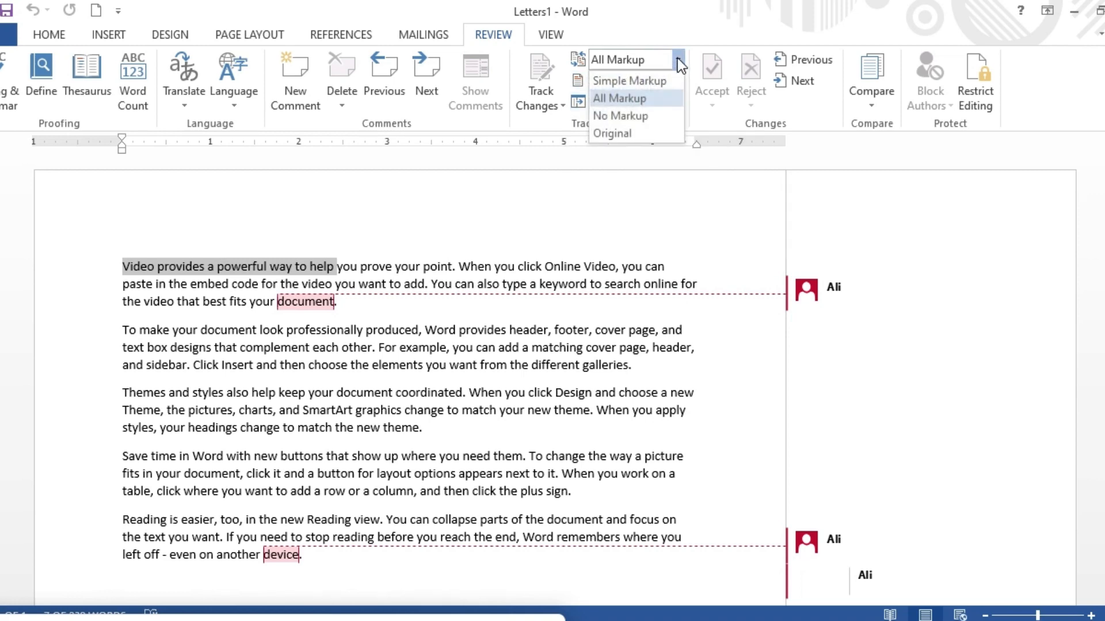
click(643, 116)
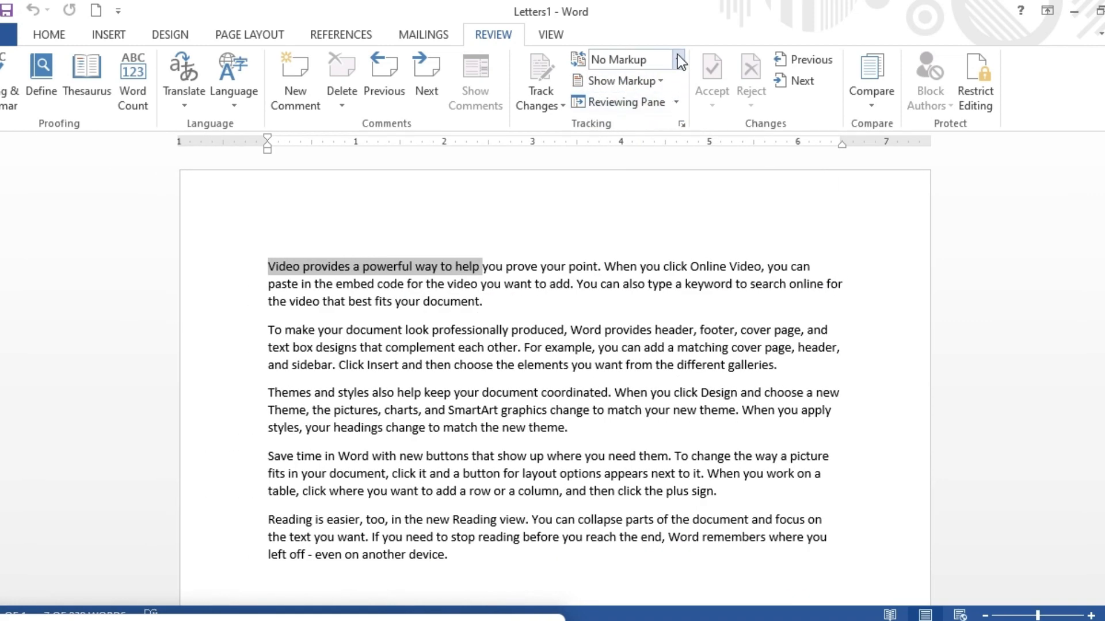
click(671, 56)
click(621, 131)
Set the markup balloons option to Show Revisions in Balloons.
click(660, 80)
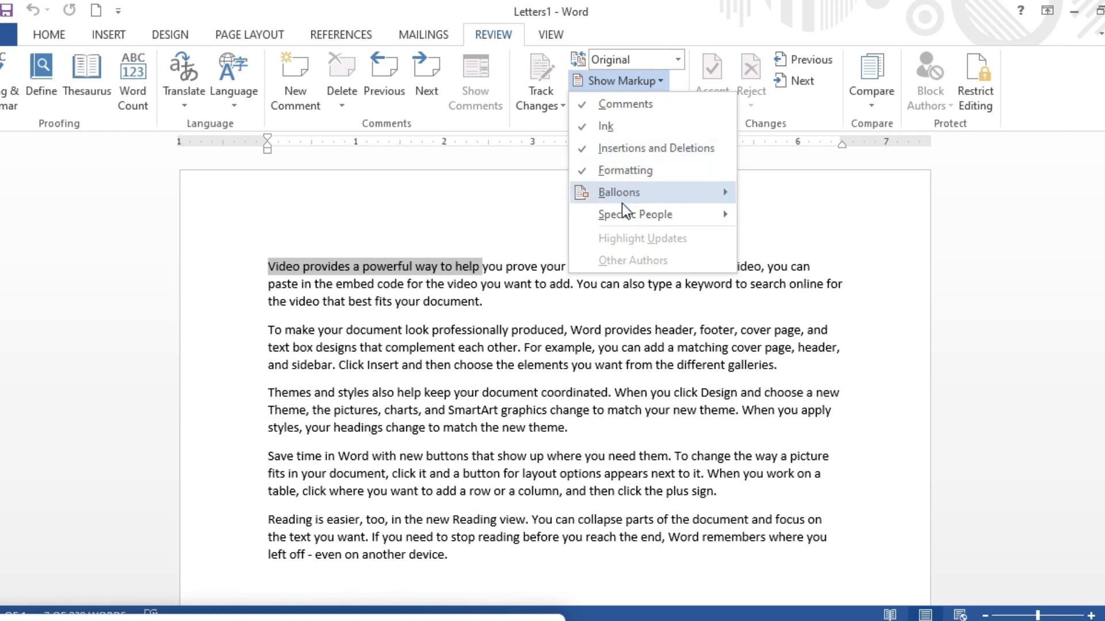
mouse_move(681, 196)
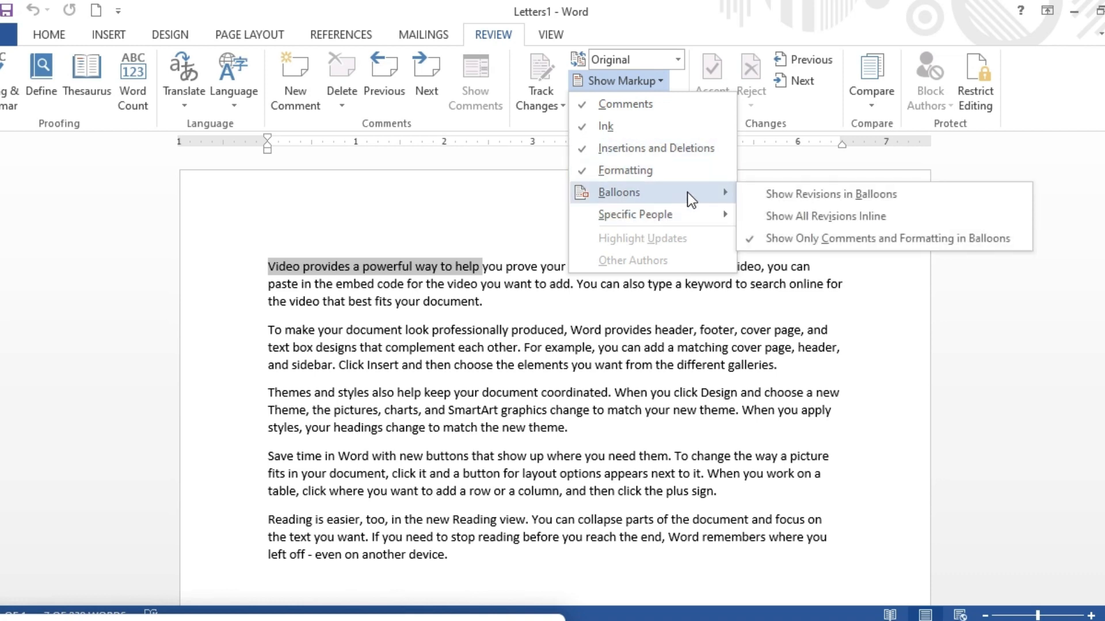
click(868, 198)
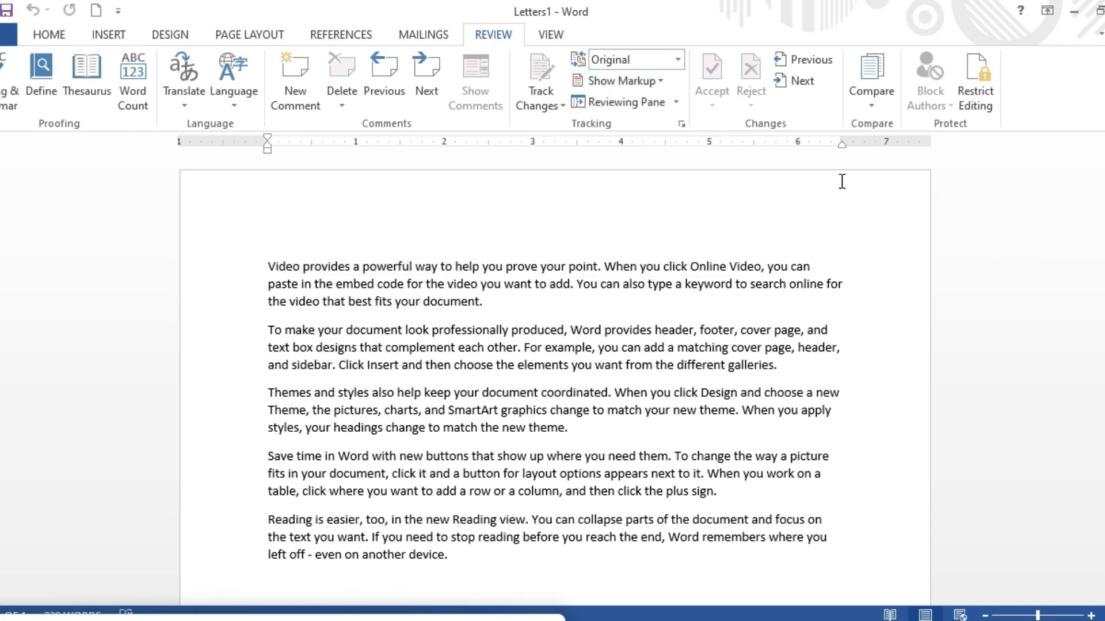
Switch the markup balloons option to Show All Revisions Inline.
click(664, 82)
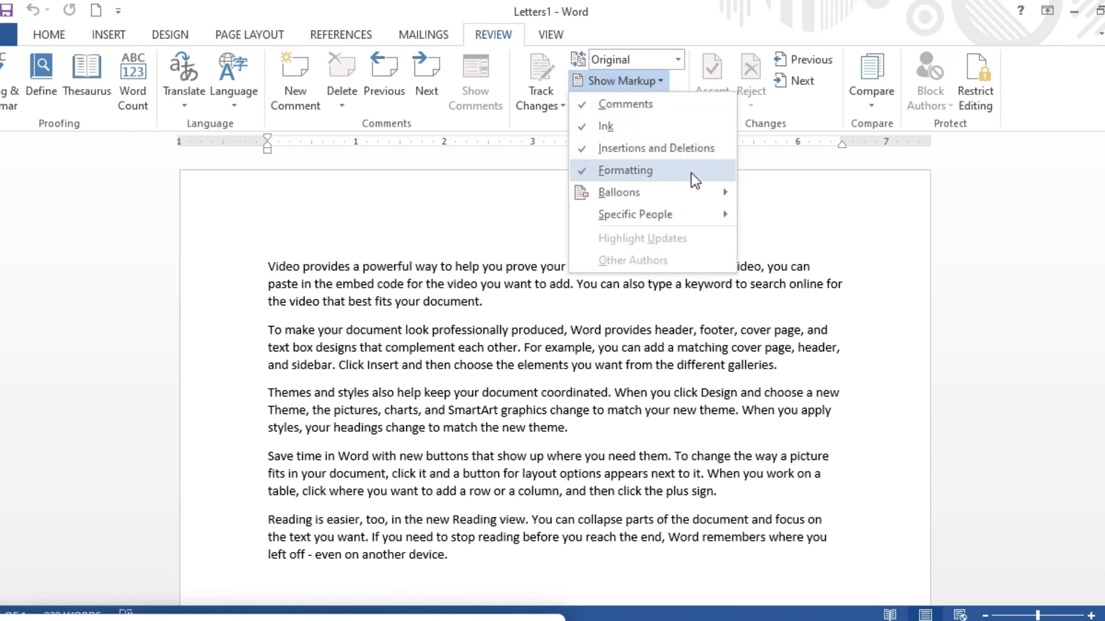
mouse_move(688, 191)
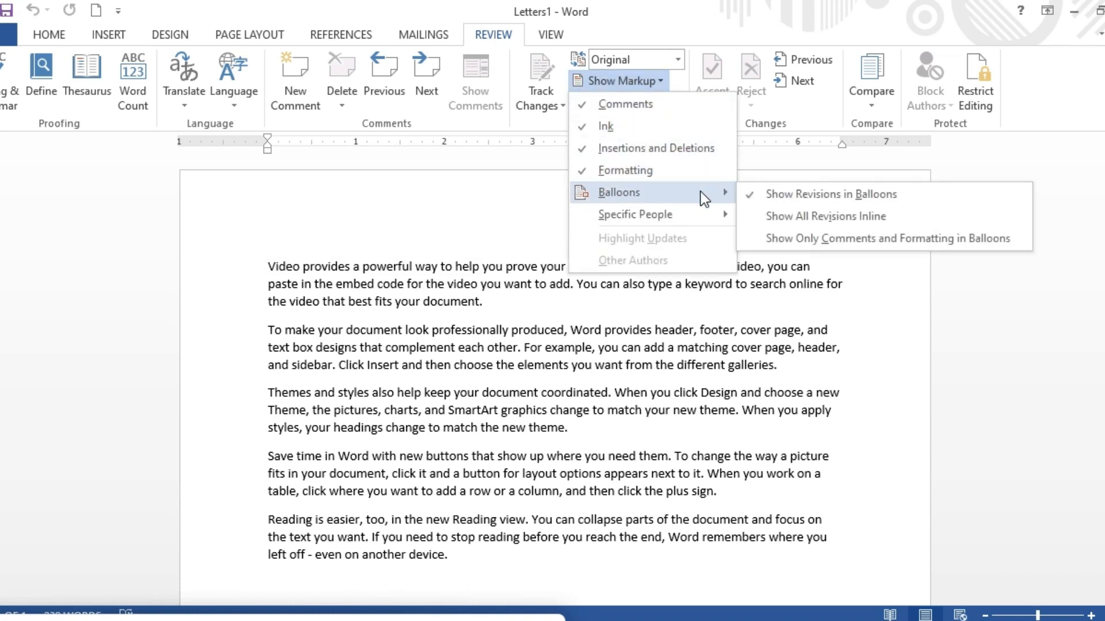
click(802, 214)
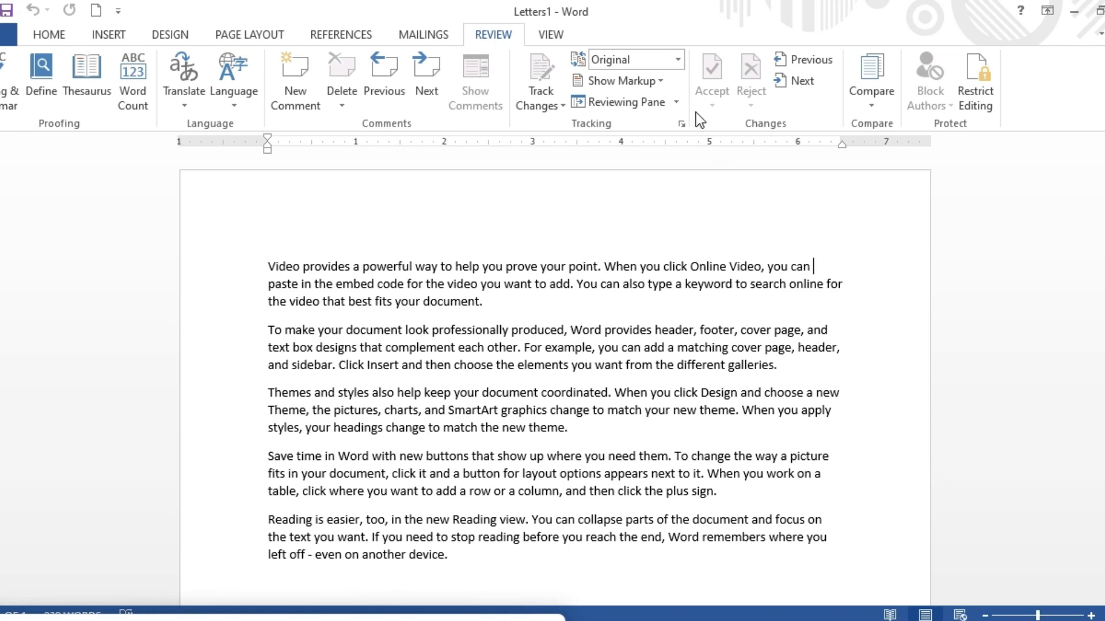
Insert test text "vcvcvxv" at the start of the first paragraph's second line.
click(656, 86)
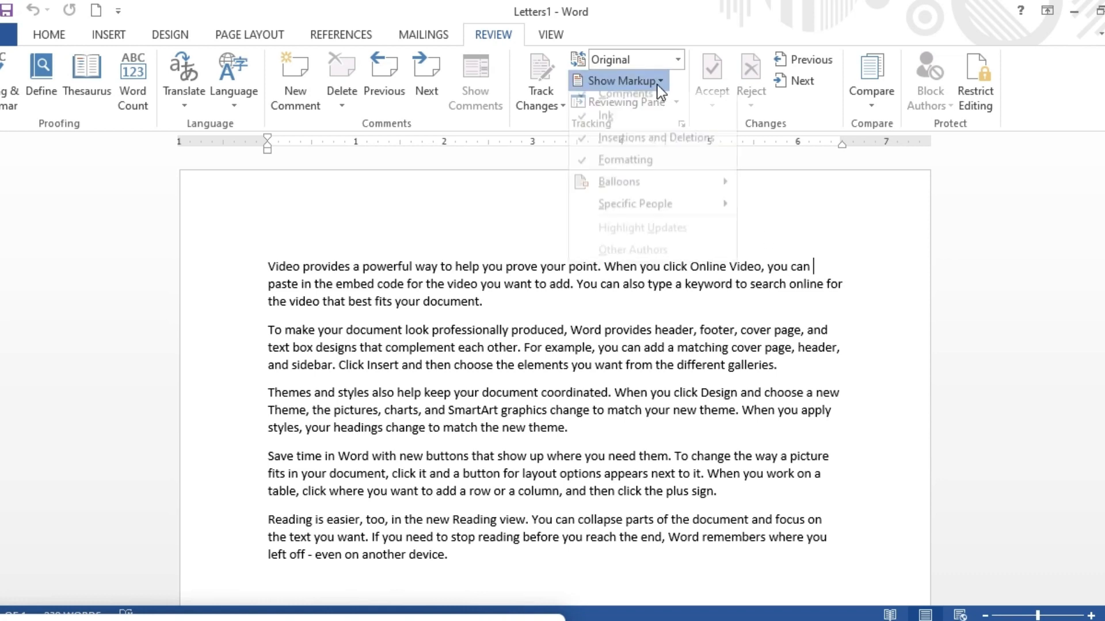
click(746, 233)
click(223, 285)
text(vcvcv)
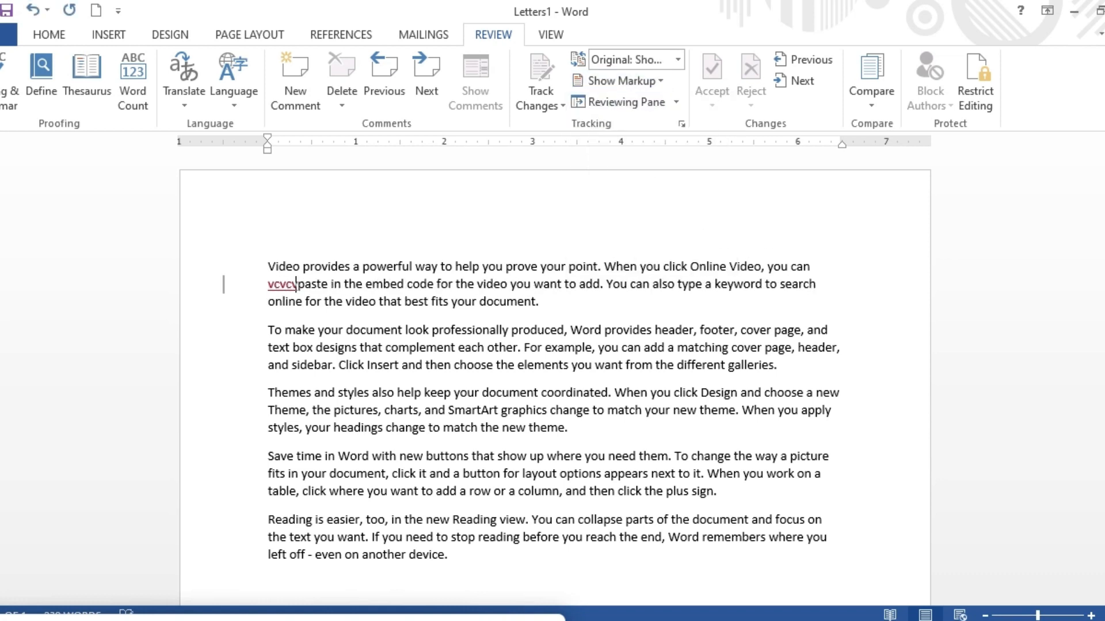
text(xv)
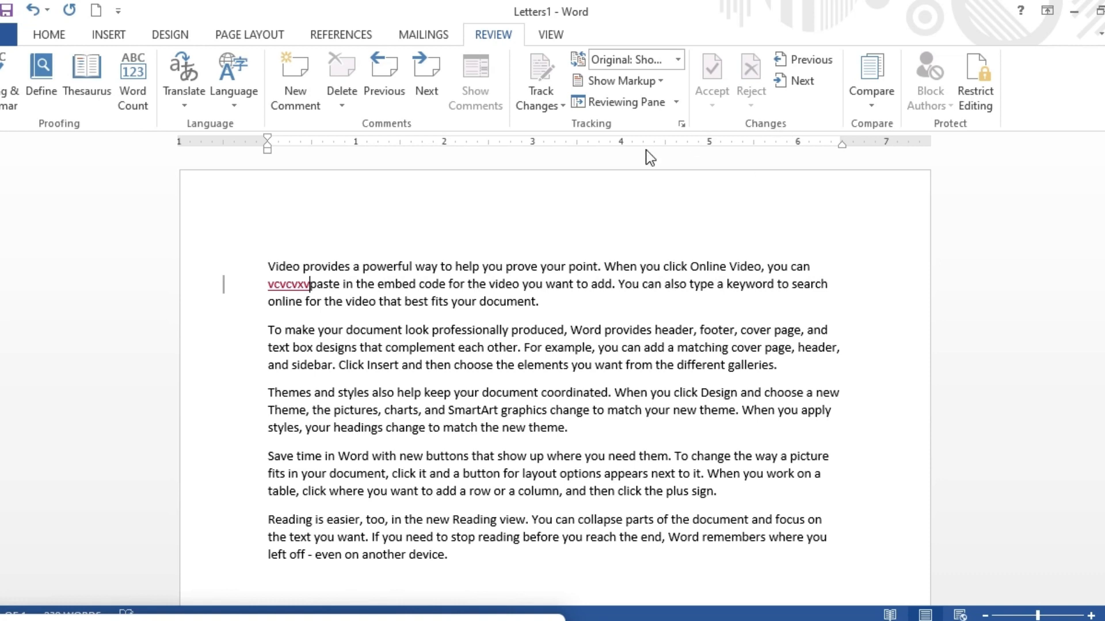
Set the markup balloons option to Show Only Comments and Formatting in Balloons.
click(656, 77)
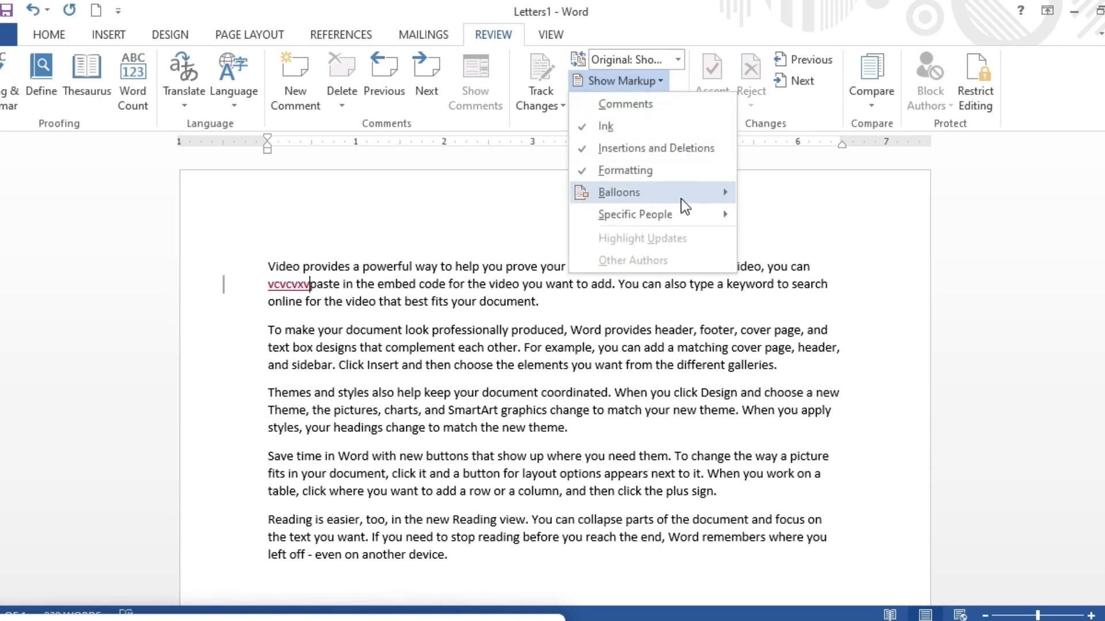
mouse_move(678, 193)
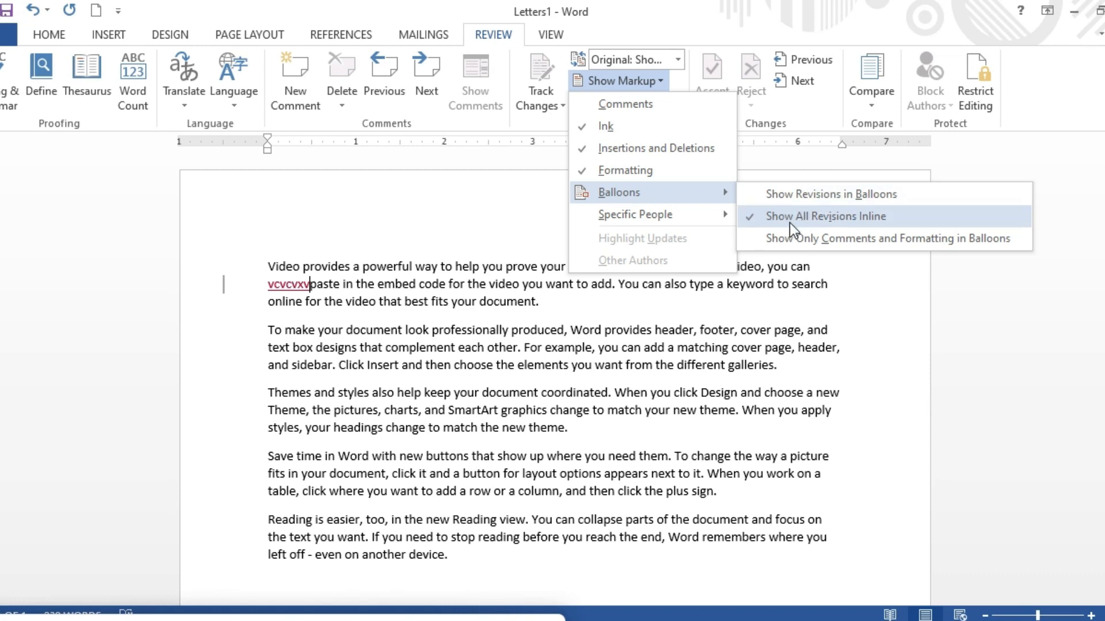
click(838, 245)
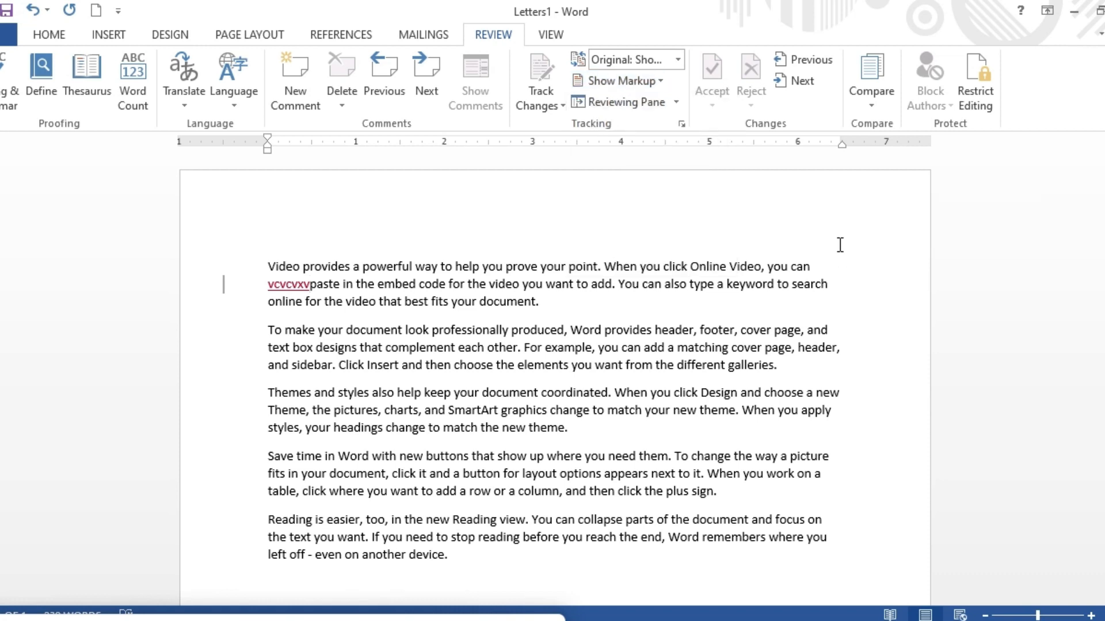
Extend the inserted text with "cvd" and select the whole inserted string.
text(cvd)
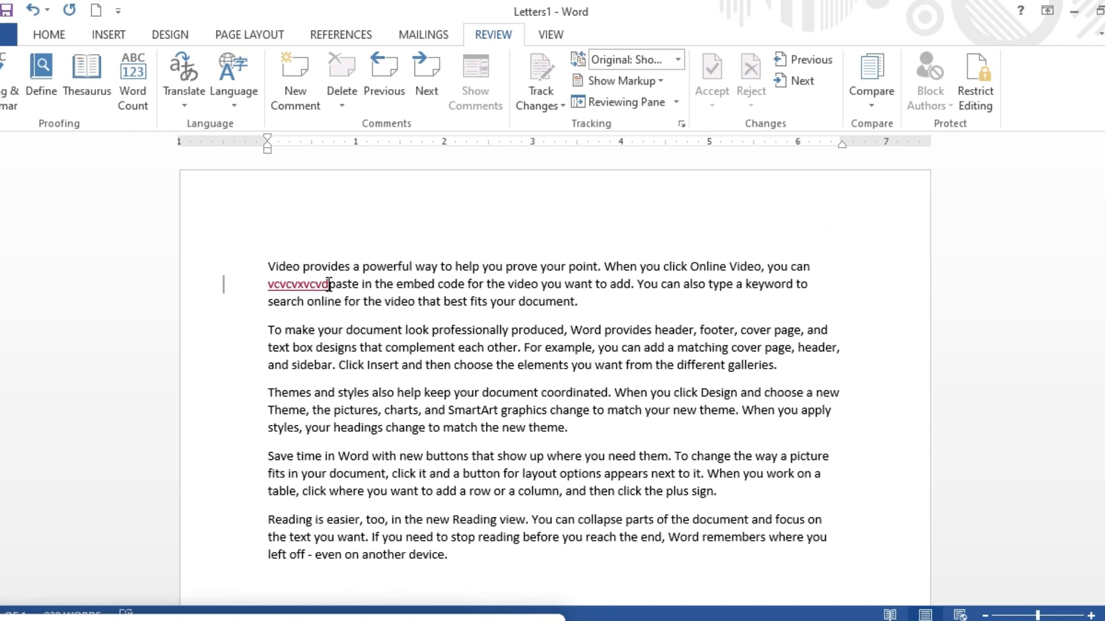
drag(327, 284, 241, 283)
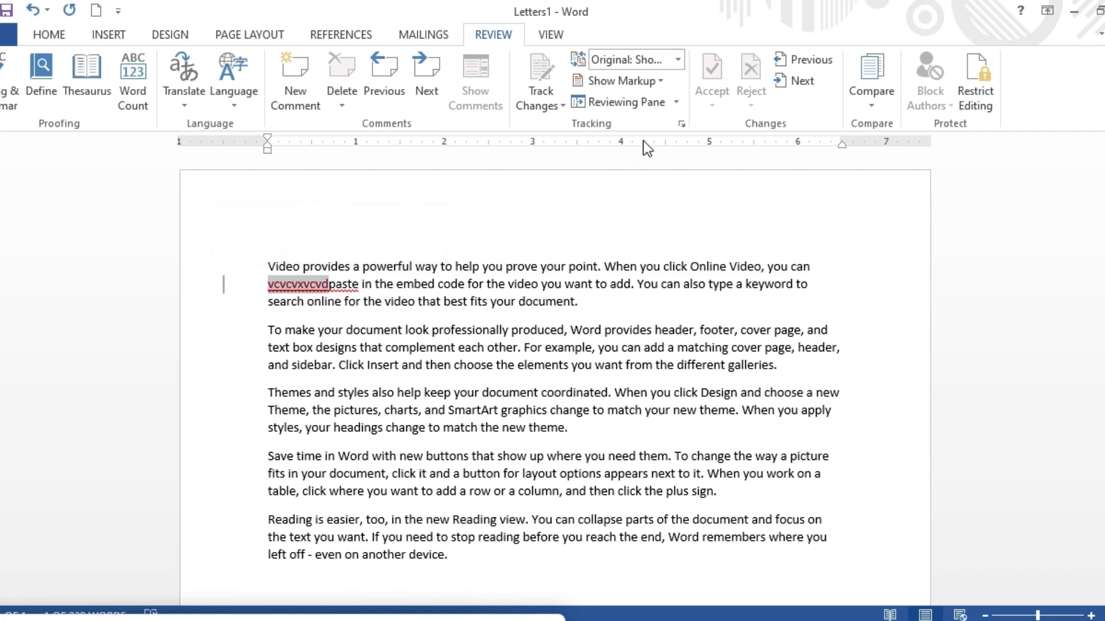
Show the Reviewing Pane in vertical and horizontal layouts, and close it.
click(675, 103)
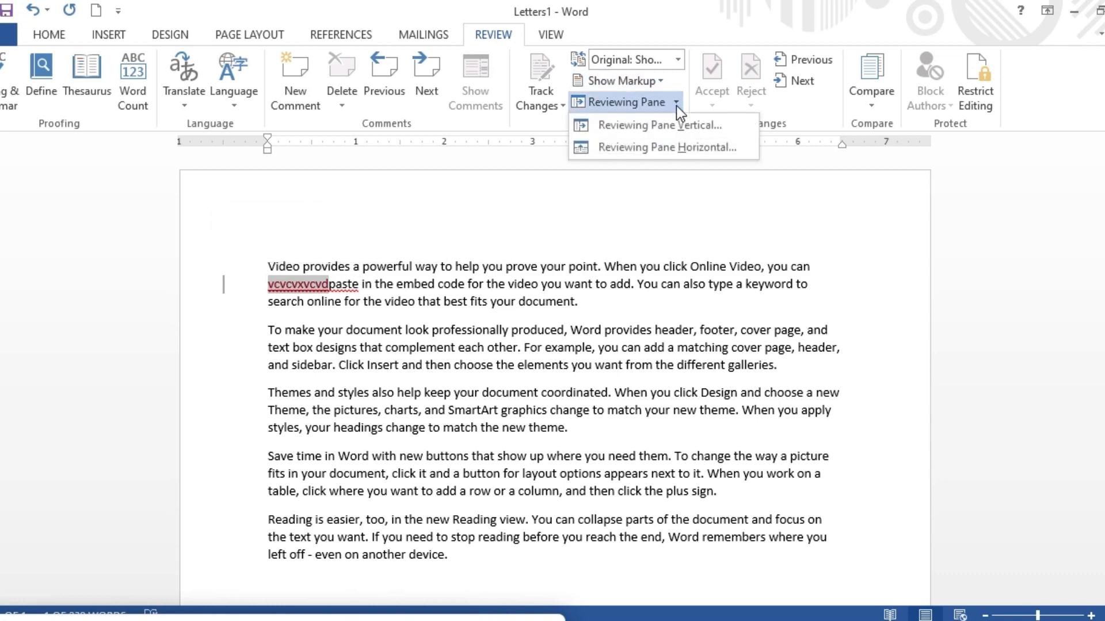
click(708, 131)
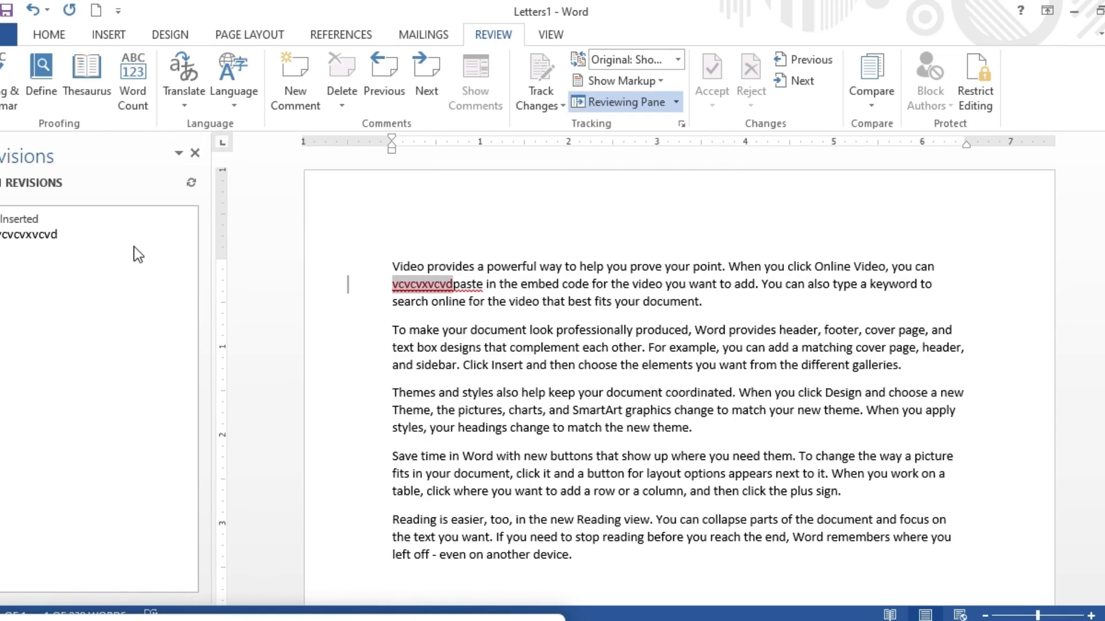
click(675, 102)
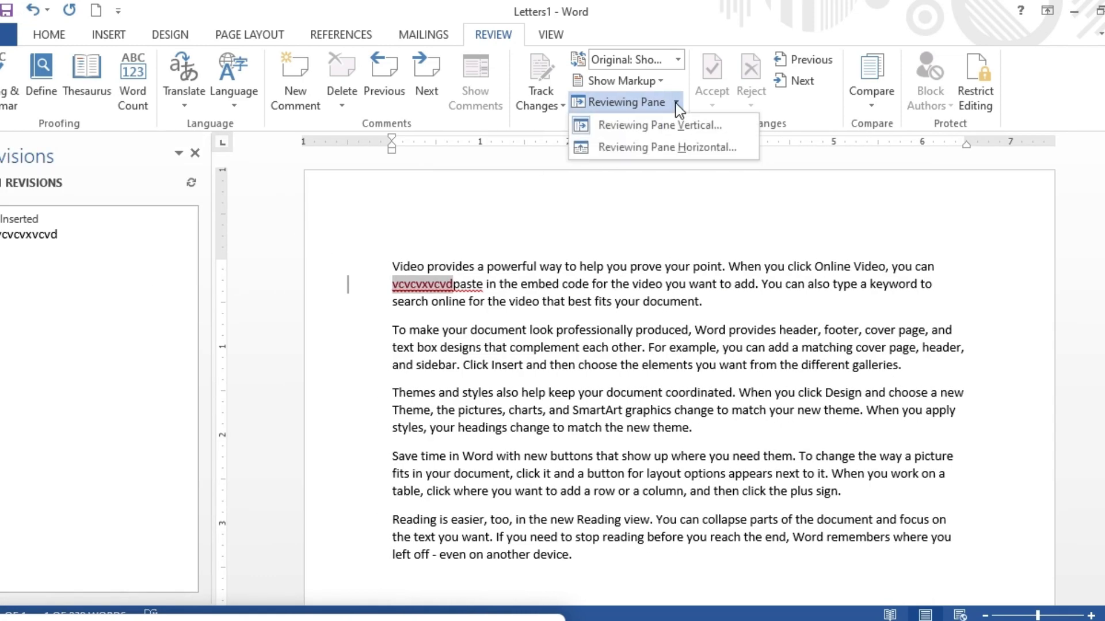
click(664, 144)
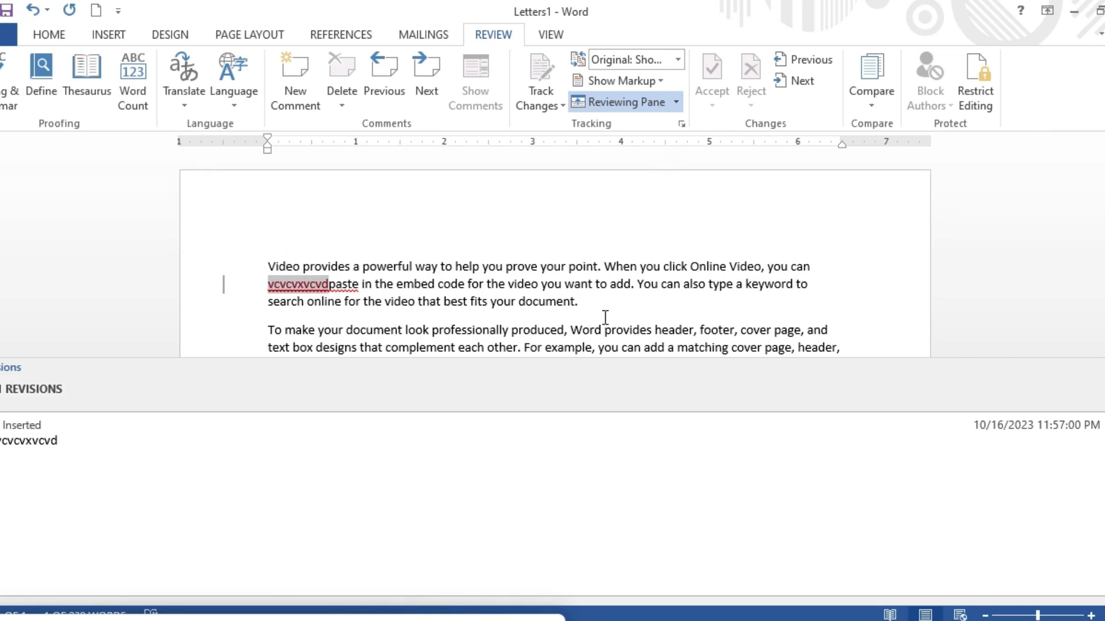
click(1103, 368)
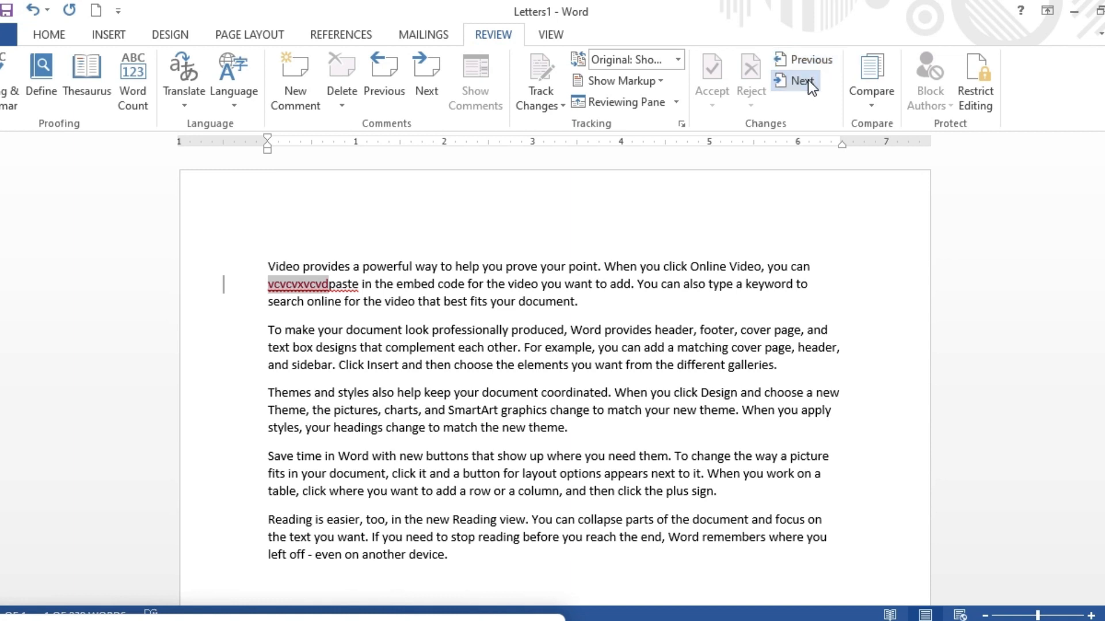
Compare documents with youtube video.docx as the original and From.docx as the revised document.
click(875, 106)
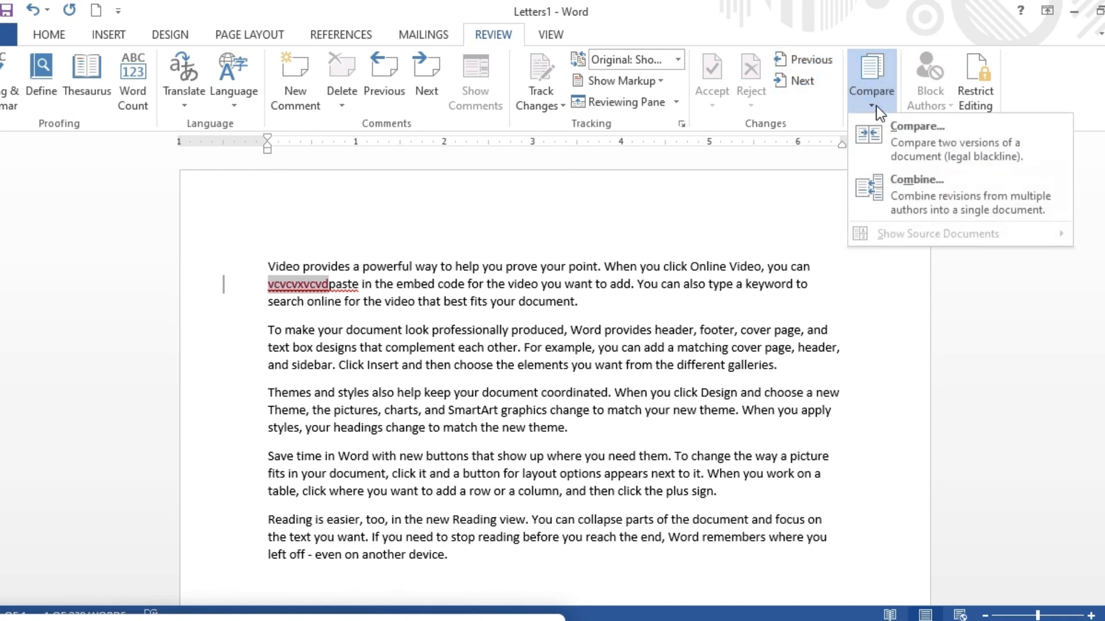
click(867, 293)
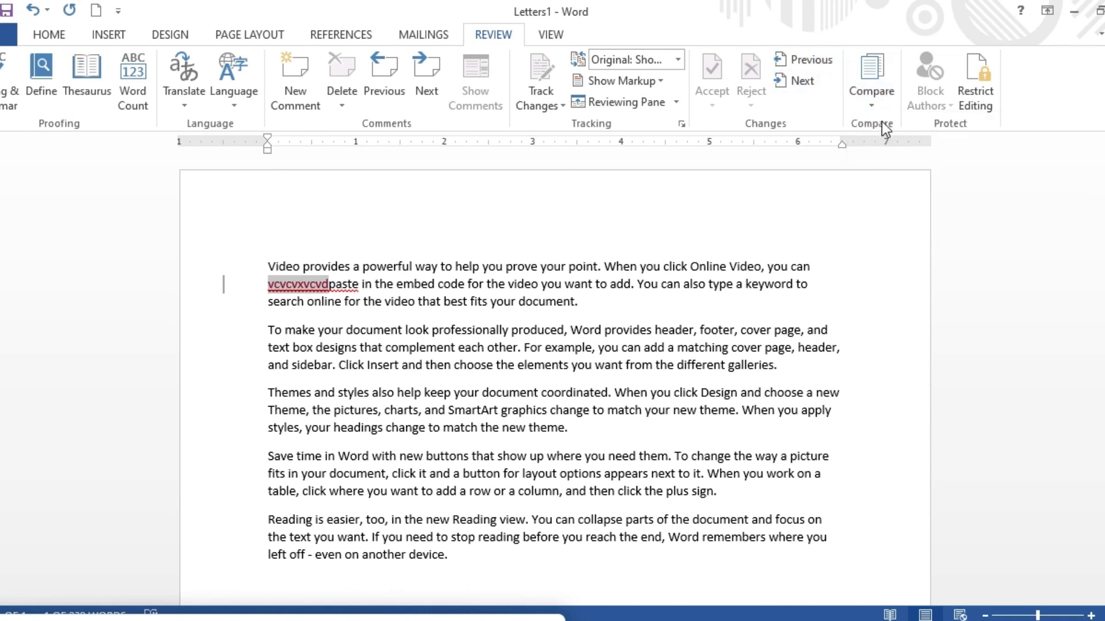
click(874, 105)
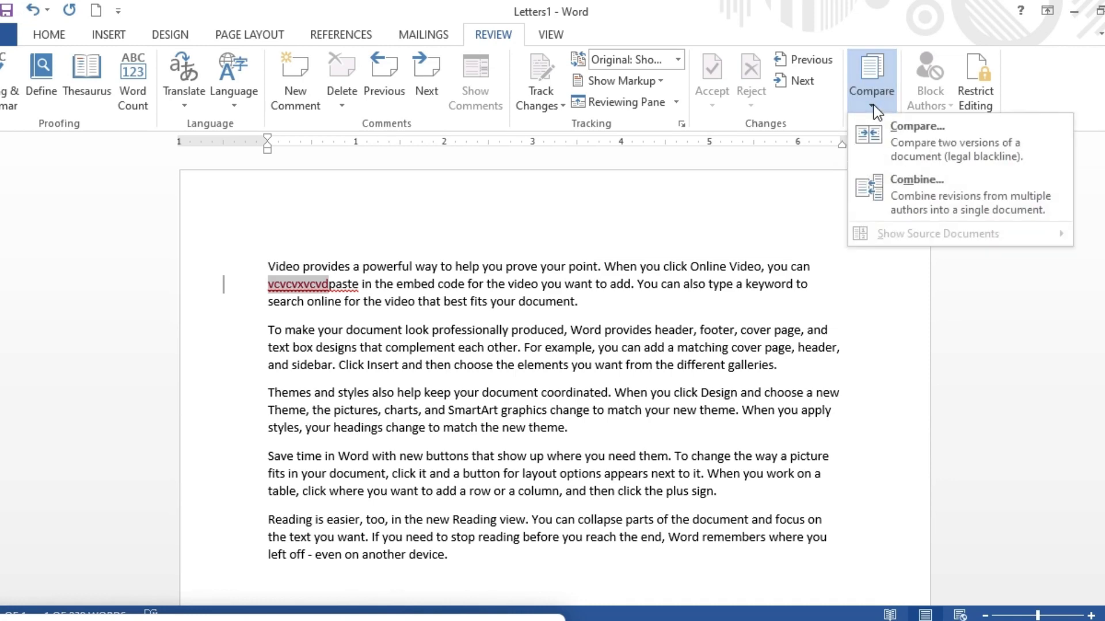
click(915, 141)
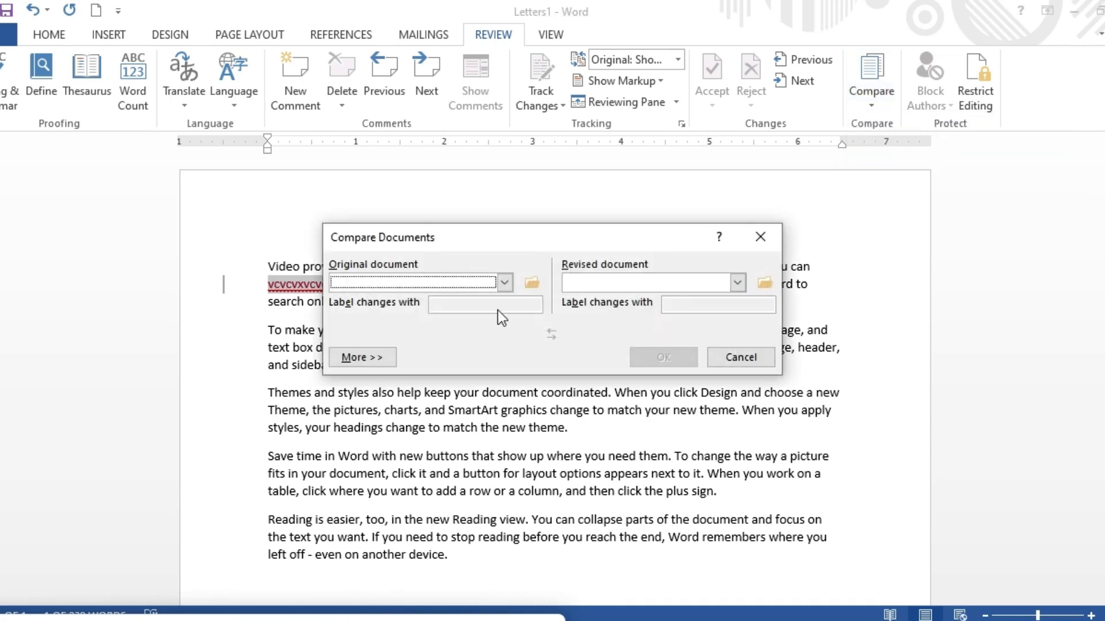
click(505, 282)
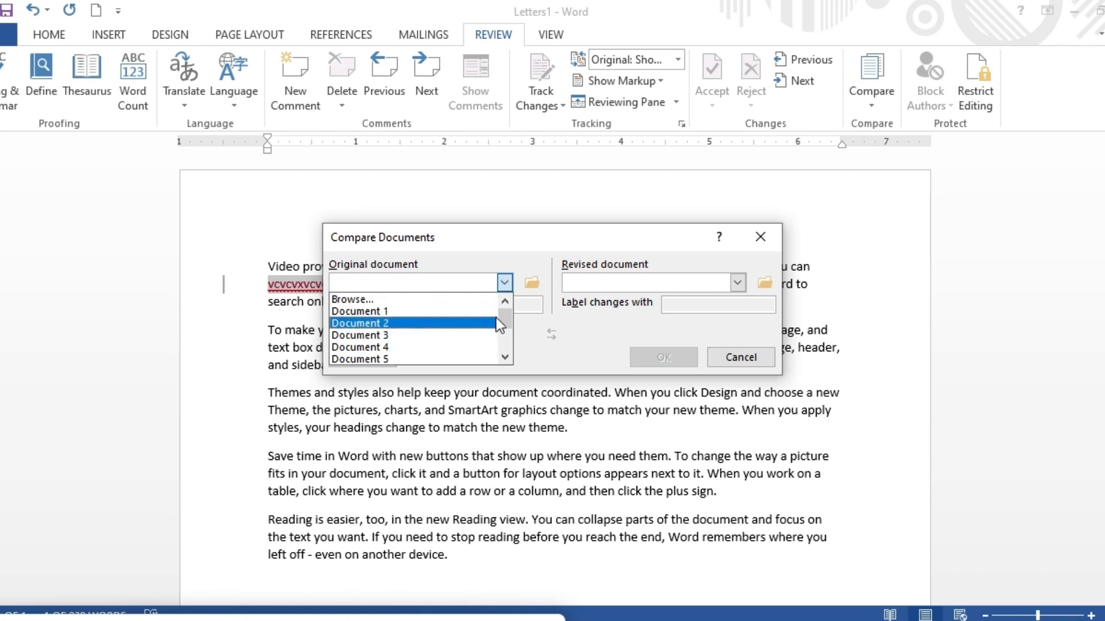
drag(509, 320, 502, 362)
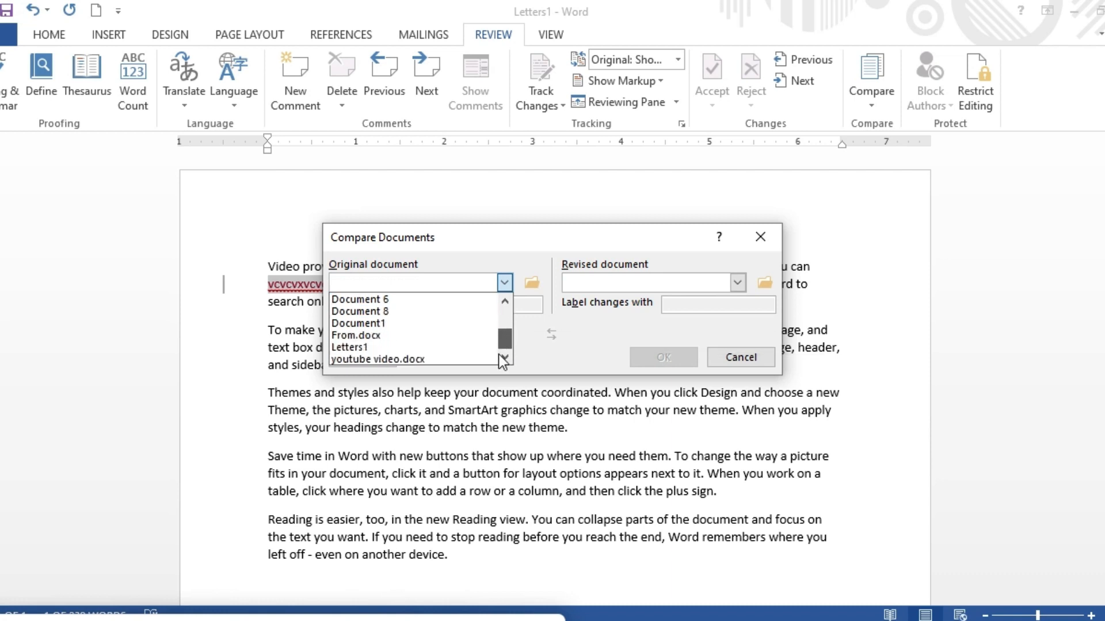
click(412, 356)
click(737, 283)
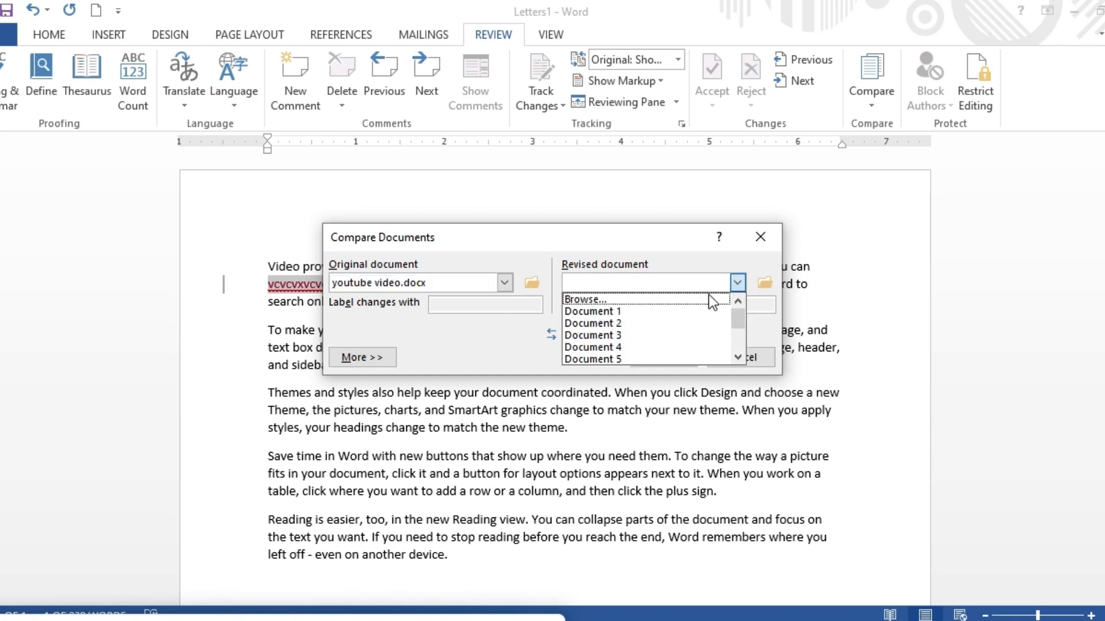
click(666, 334)
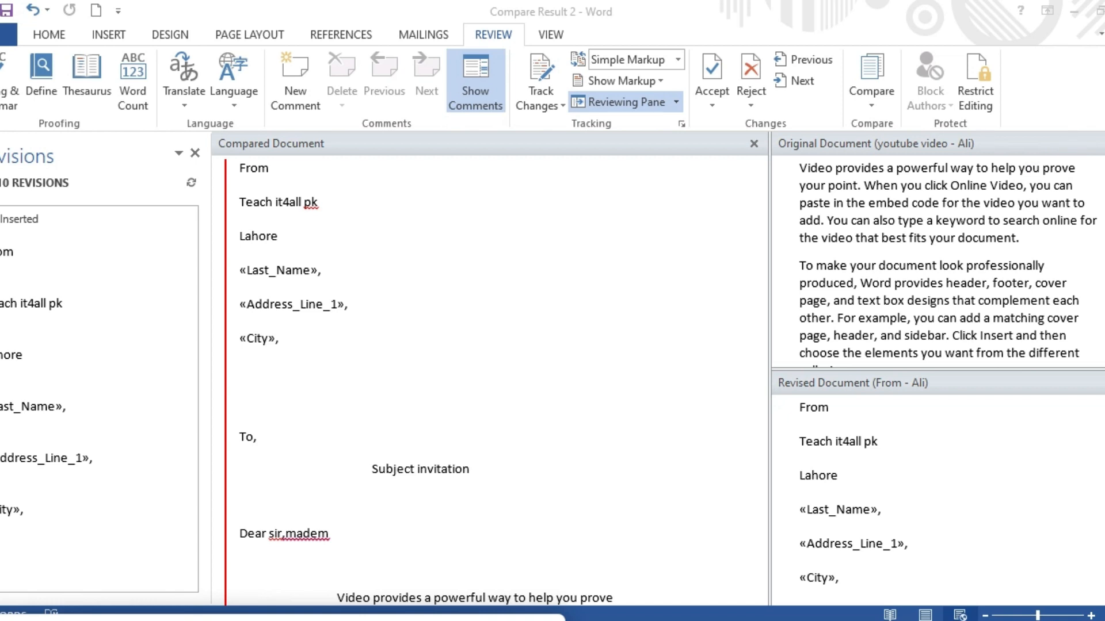
Close the original and revised source panes and the Revisions pane in the comparison result.
click(1103, 143)
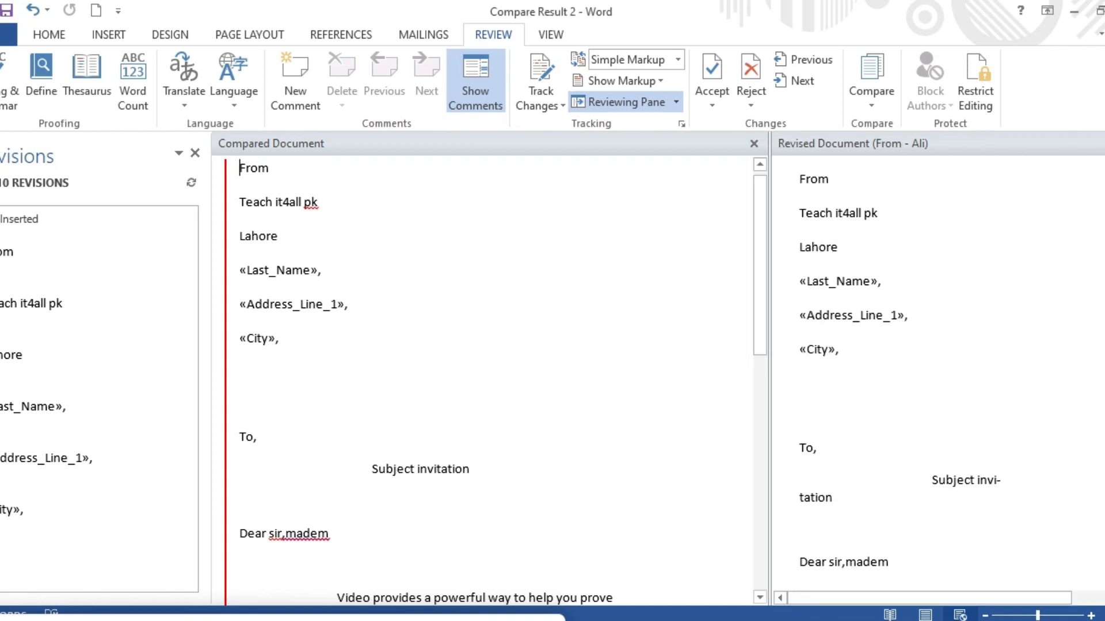
click(1104, 143)
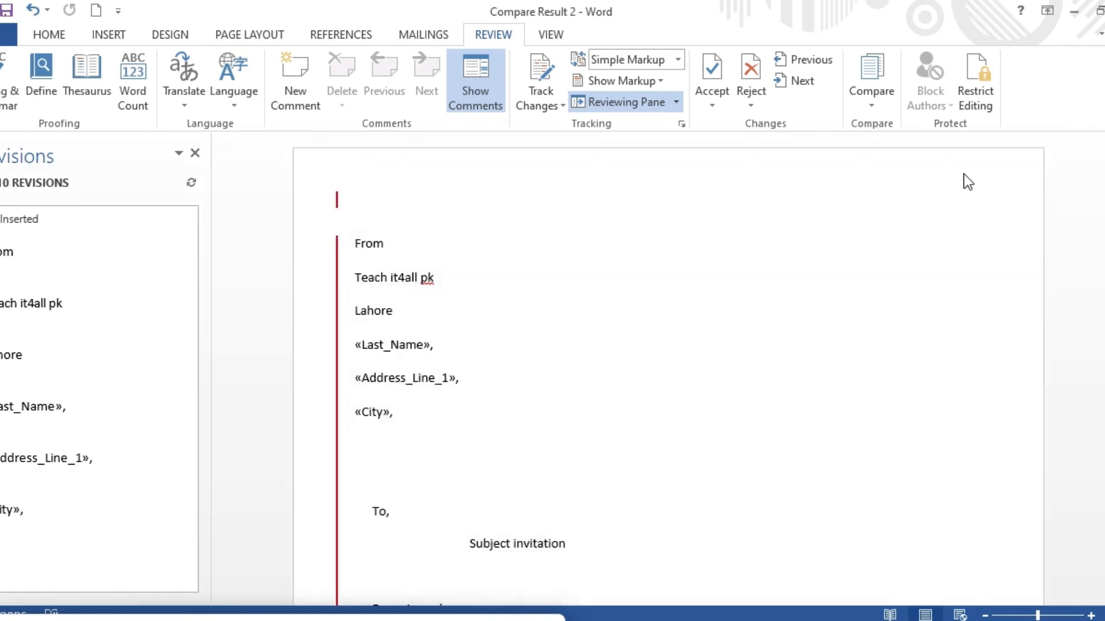
click(194, 153)
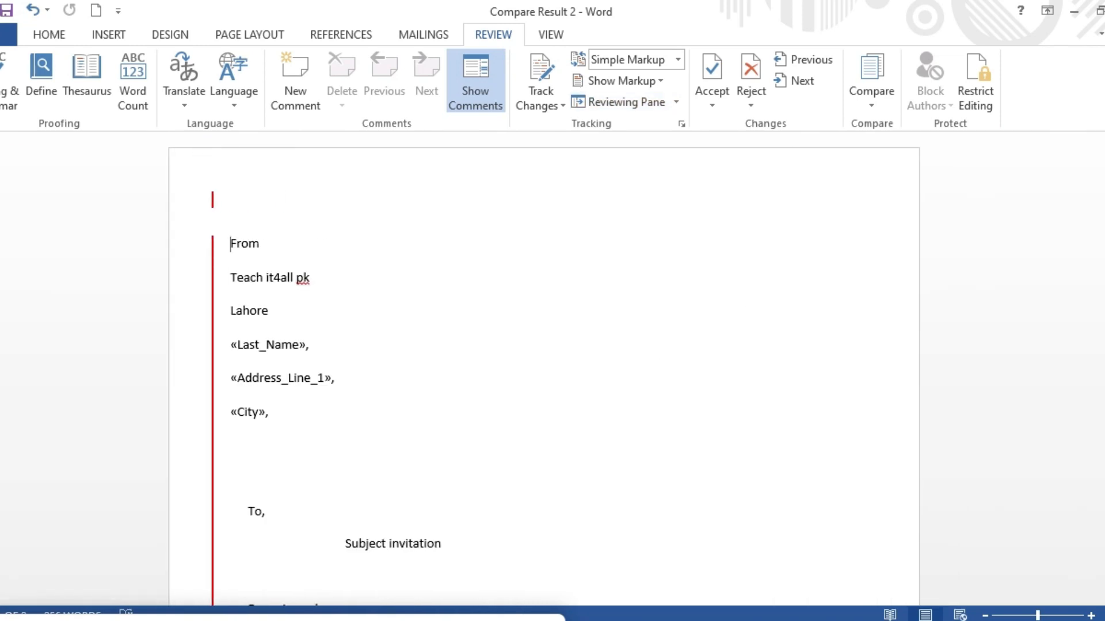
scroll(488, 569, down, 7)
scroll(488, 570, up, 3)
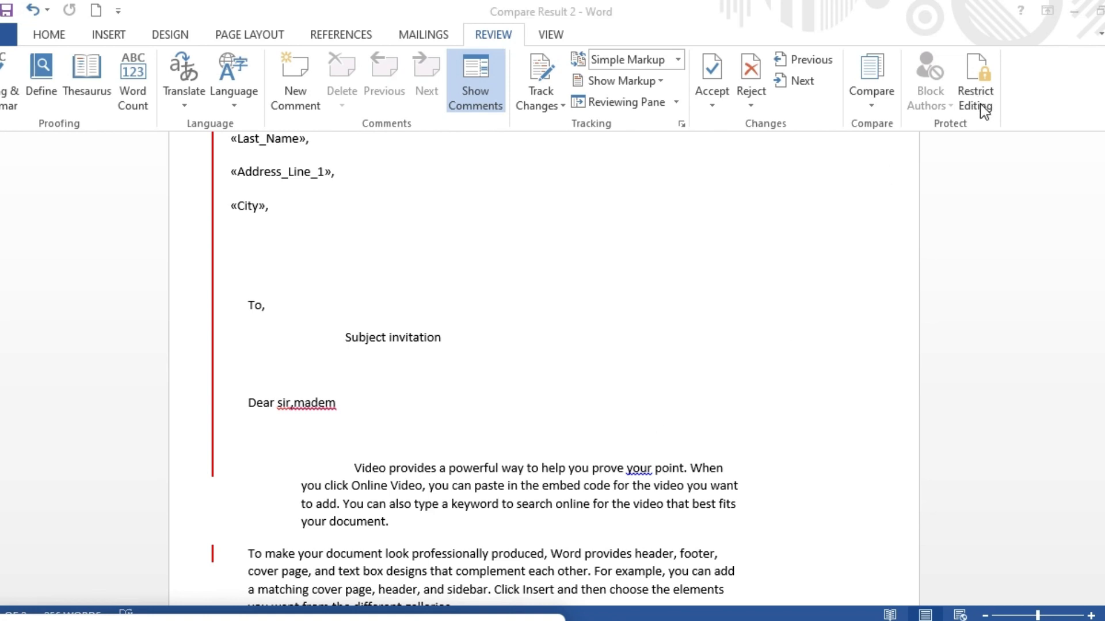
Open the Restrict Editing pane and close it again.
click(981, 89)
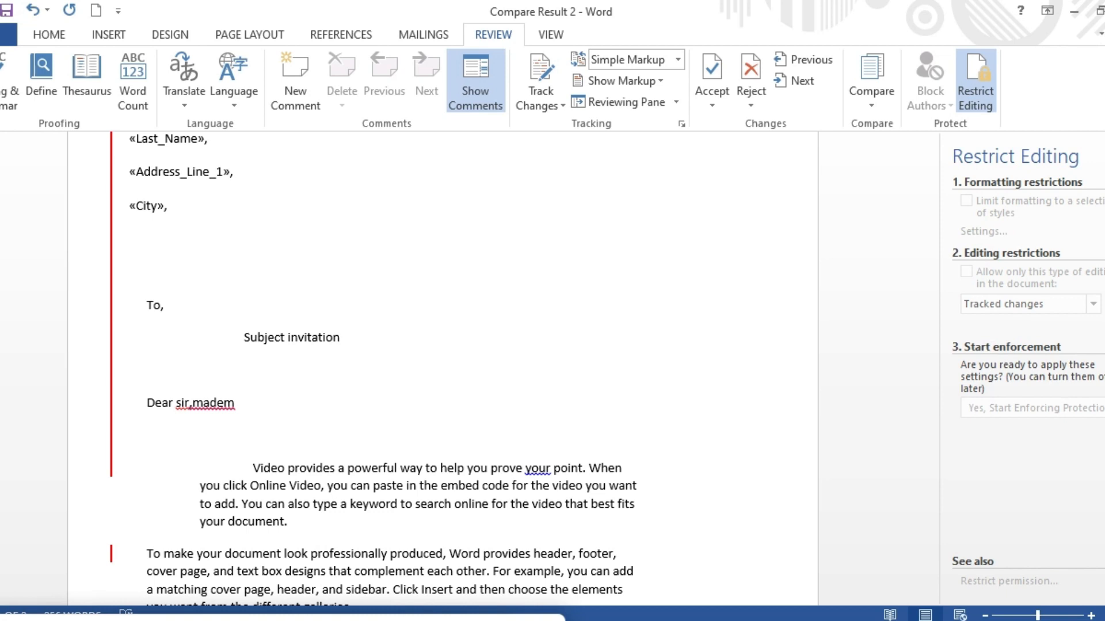
click(1104, 143)
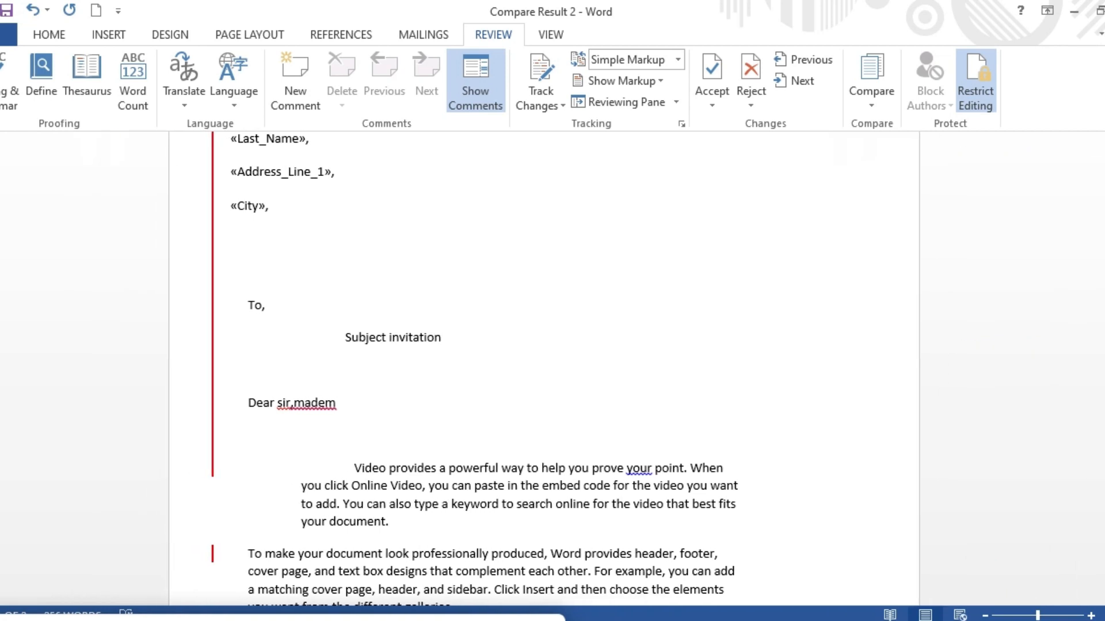
View the comparison document in Read Mode, page forward and back, go full screen, then exit Read Mode.
click(551, 35)
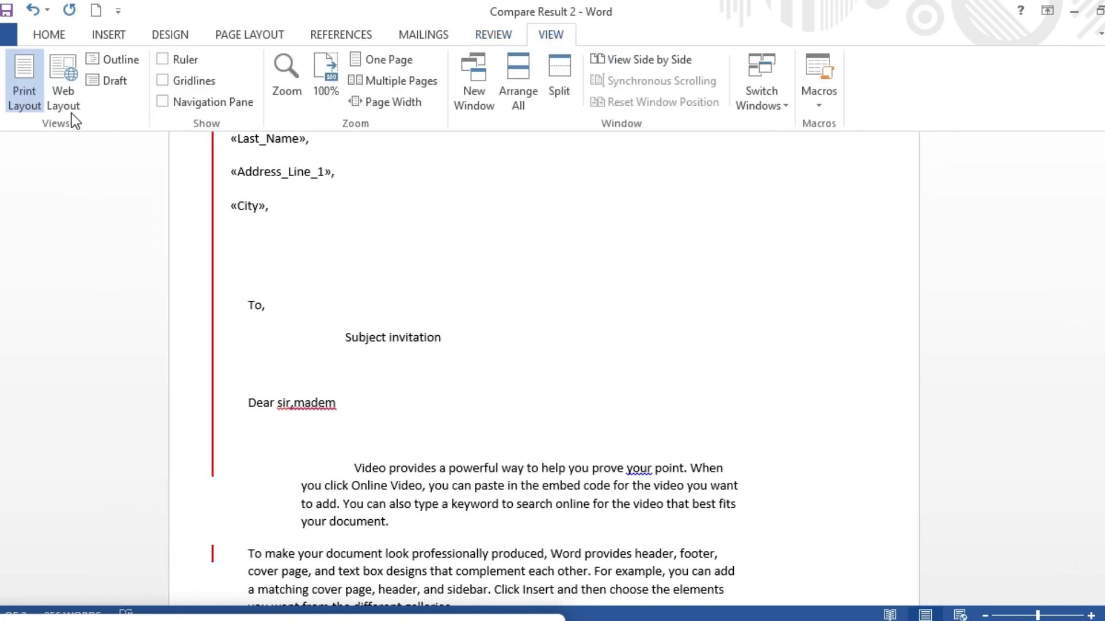
click(3, 116)
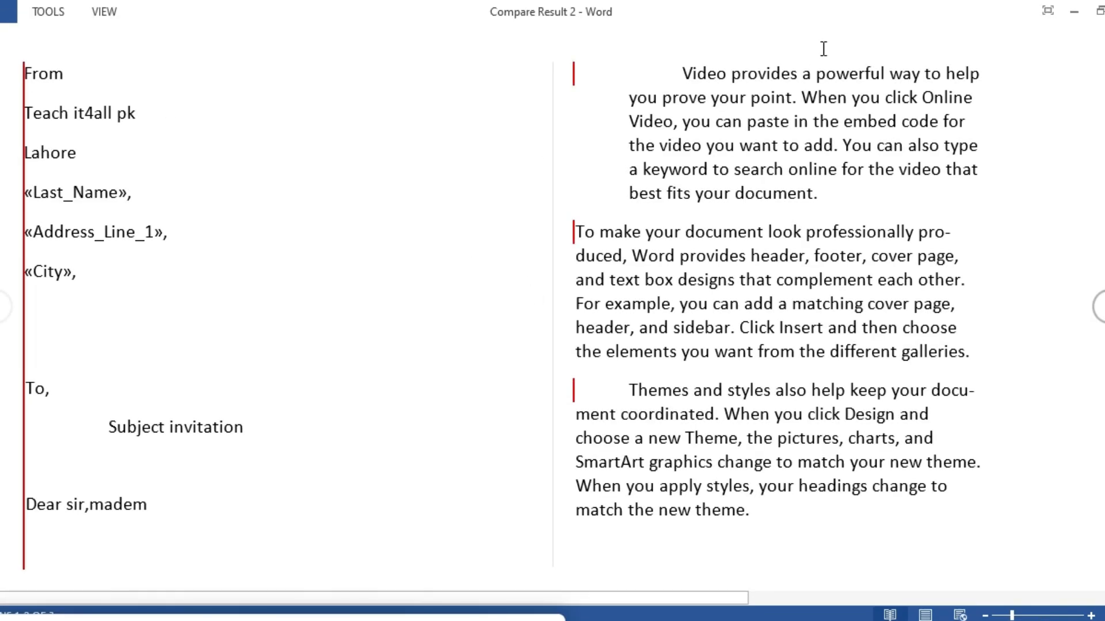
click(1097, 307)
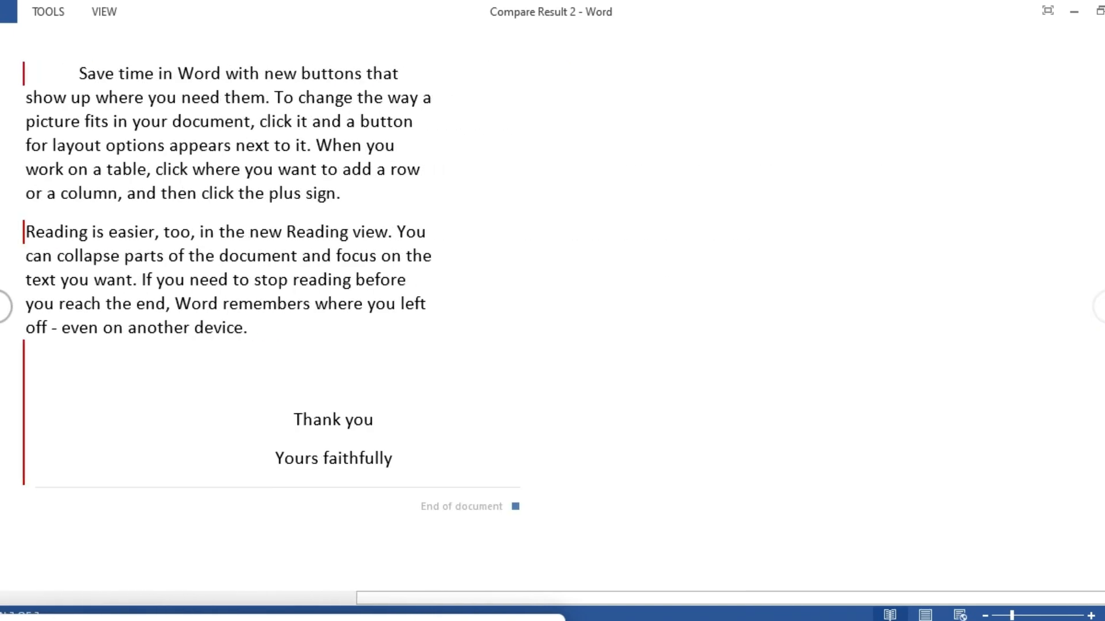
click(5, 314)
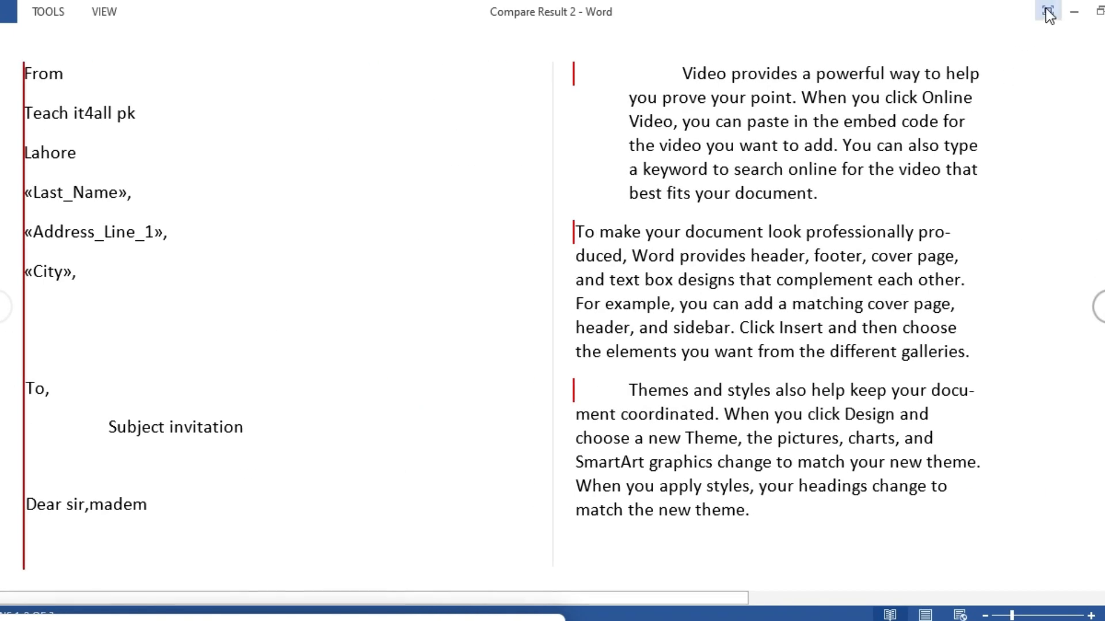
click(1048, 11)
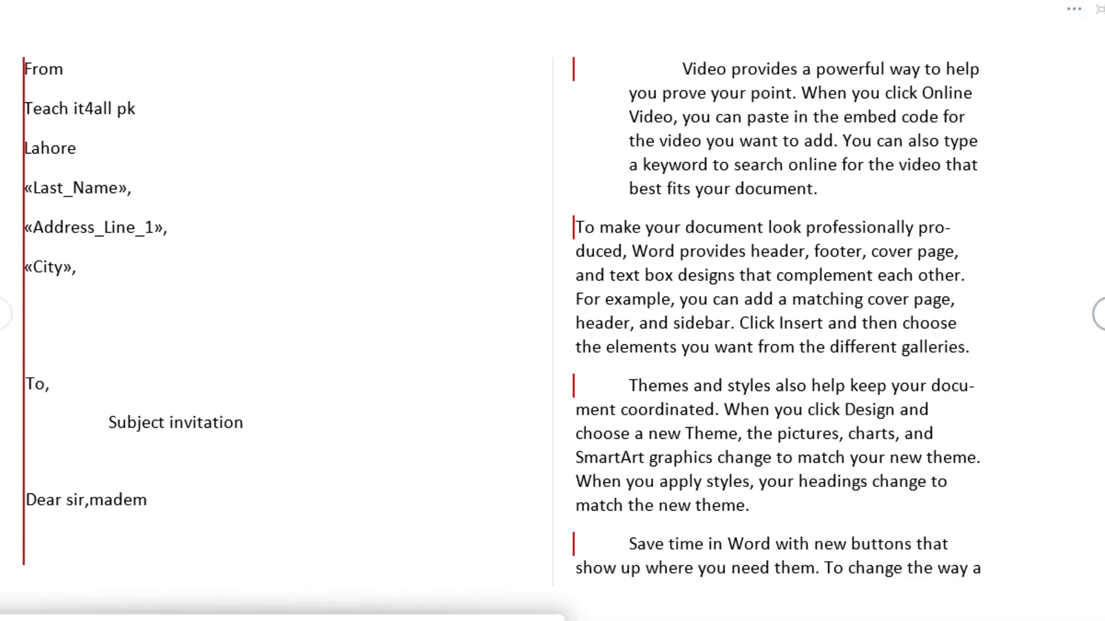
key(Escape)
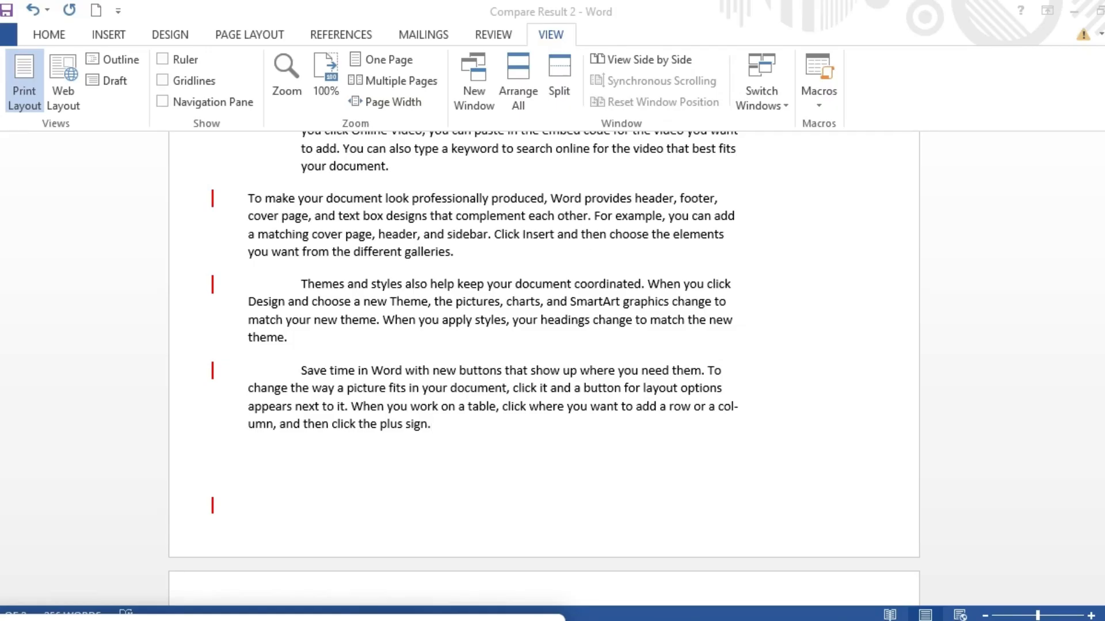
Switch the document to Web Layout view and back to Print Layout.
click(27, 90)
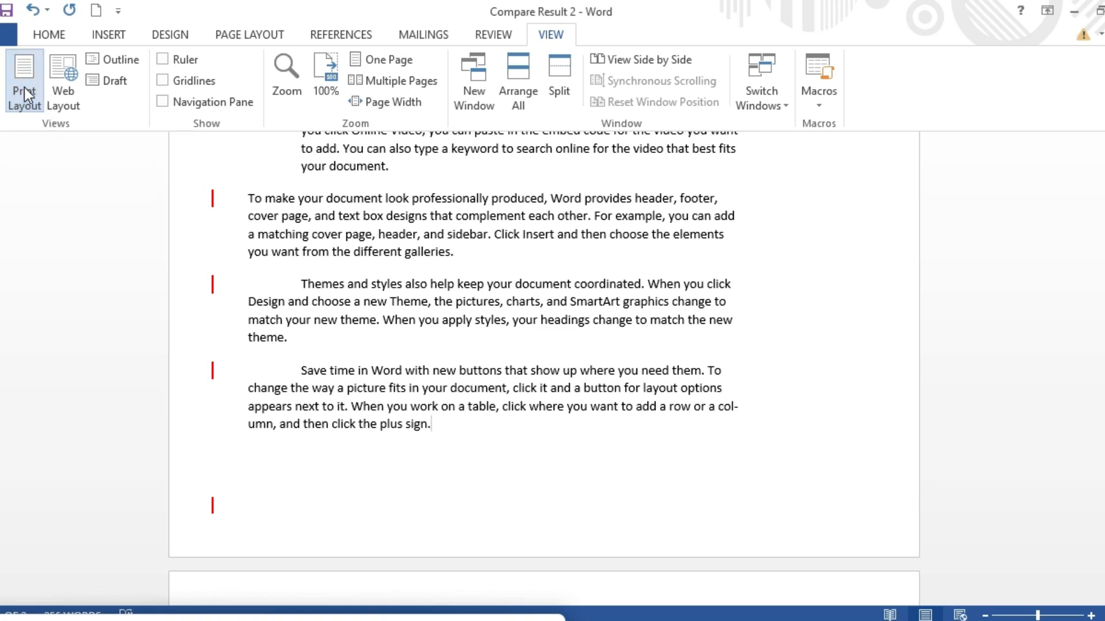
click(62, 97)
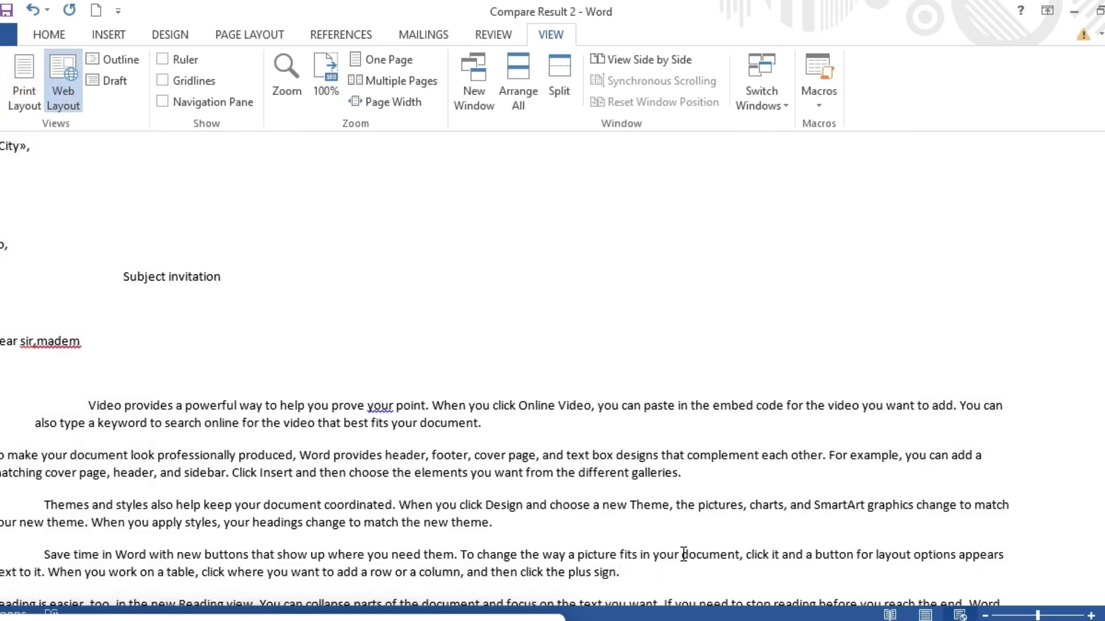
click(24, 83)
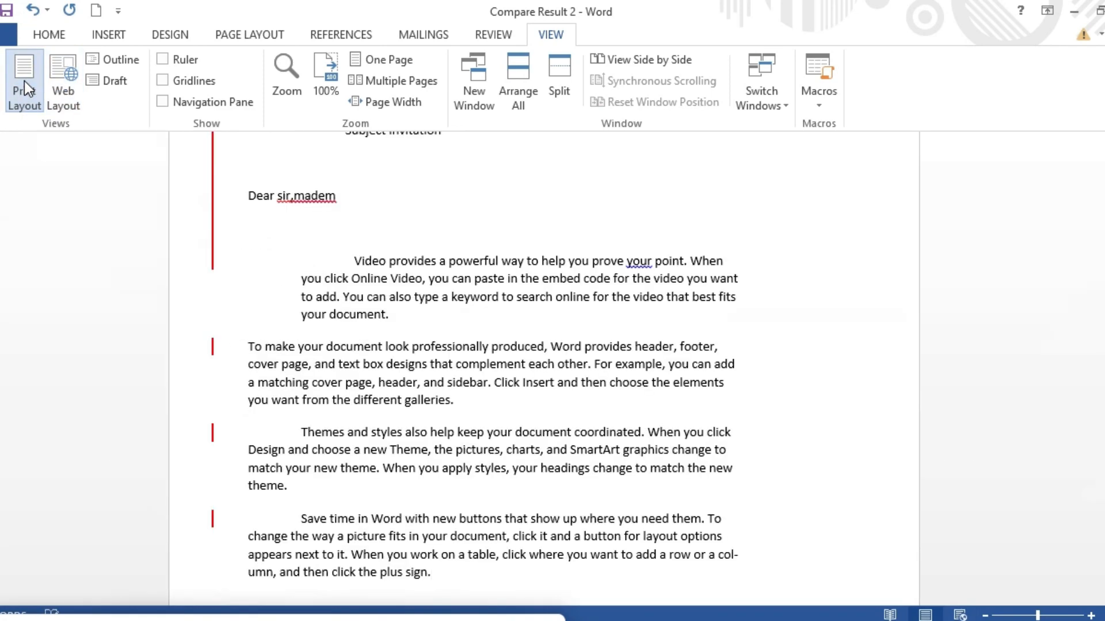
Switch to Outline view, undo the accidental outline change, and close Outline view.
click(131, 67)
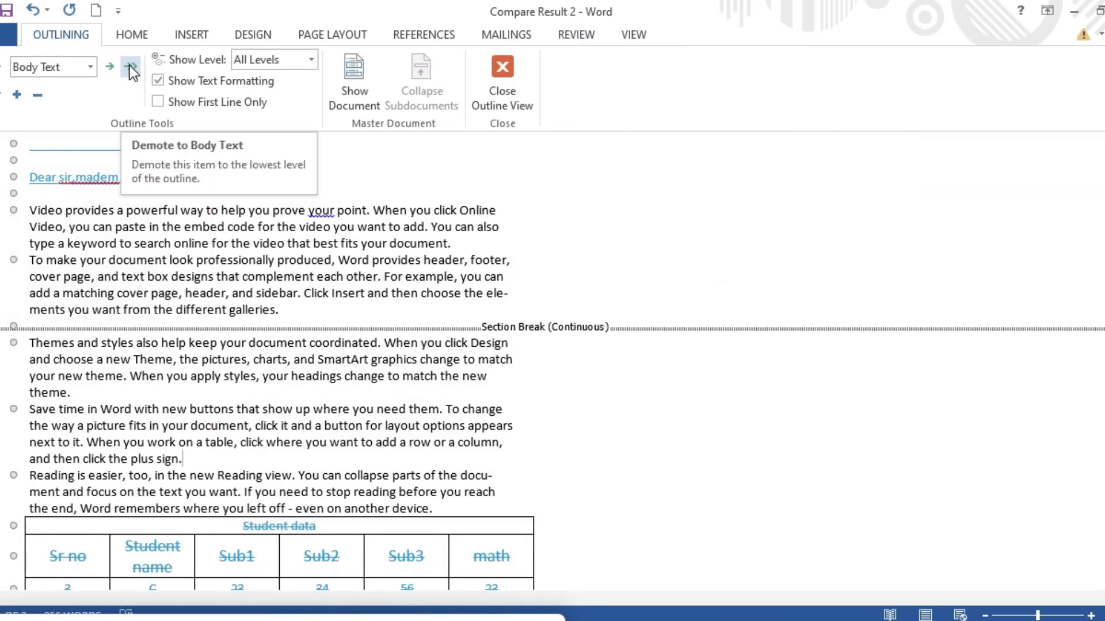
key(ctrl+z)
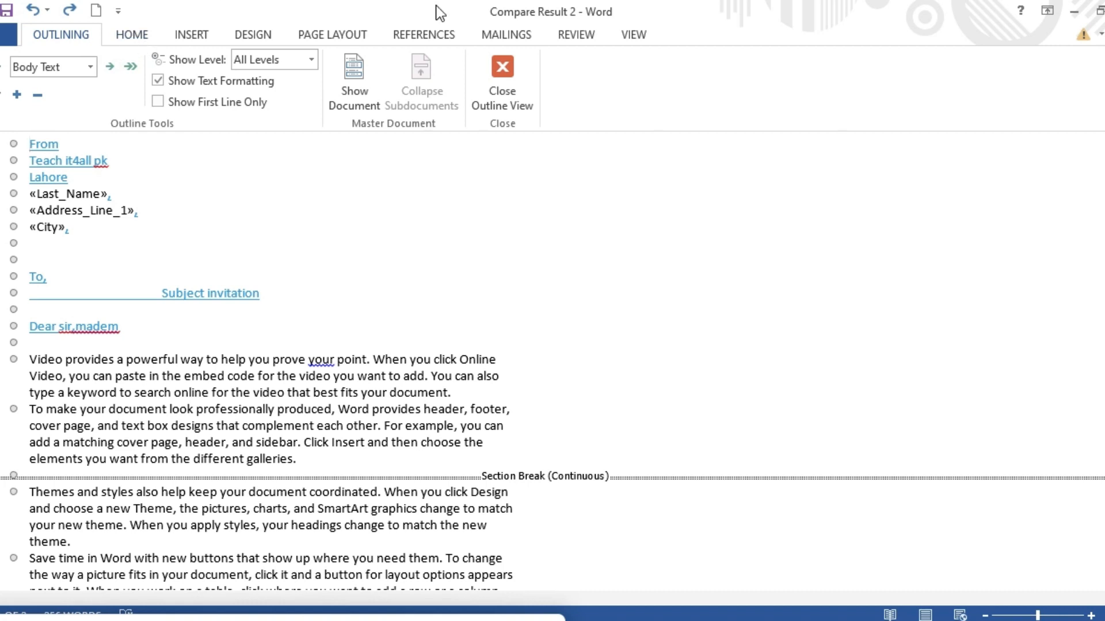
click(634, 35)
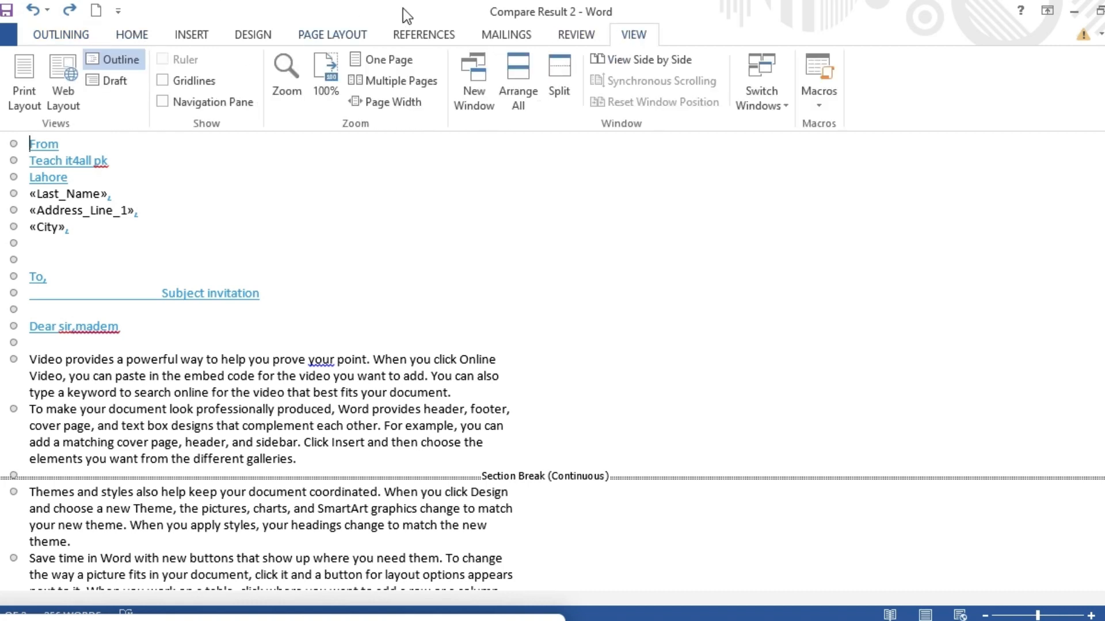
click(63, 35)
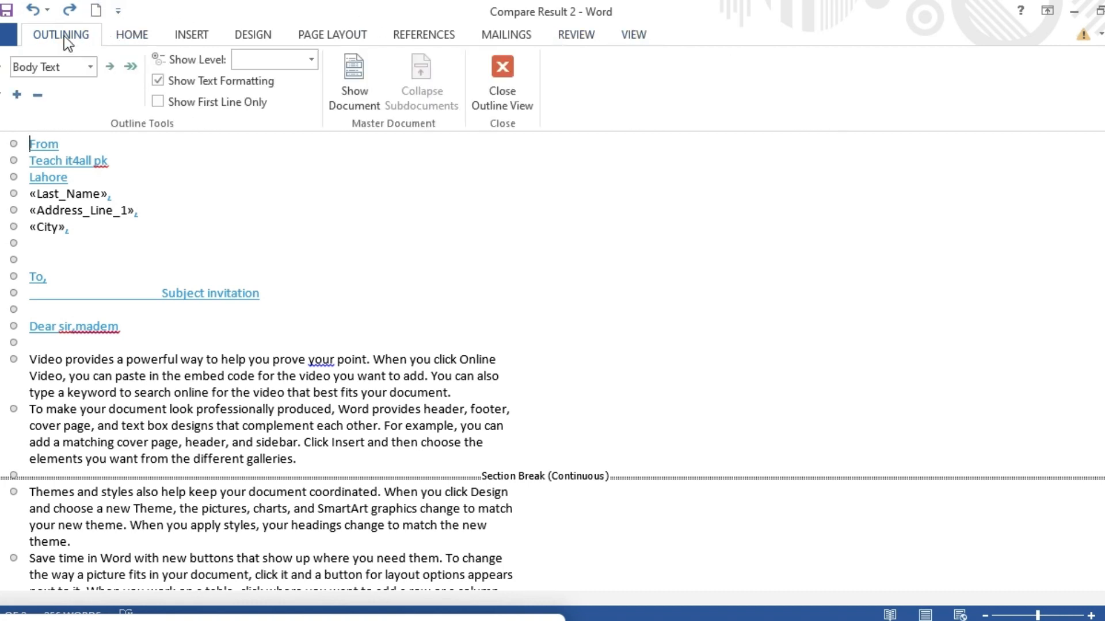
click(496, 74)
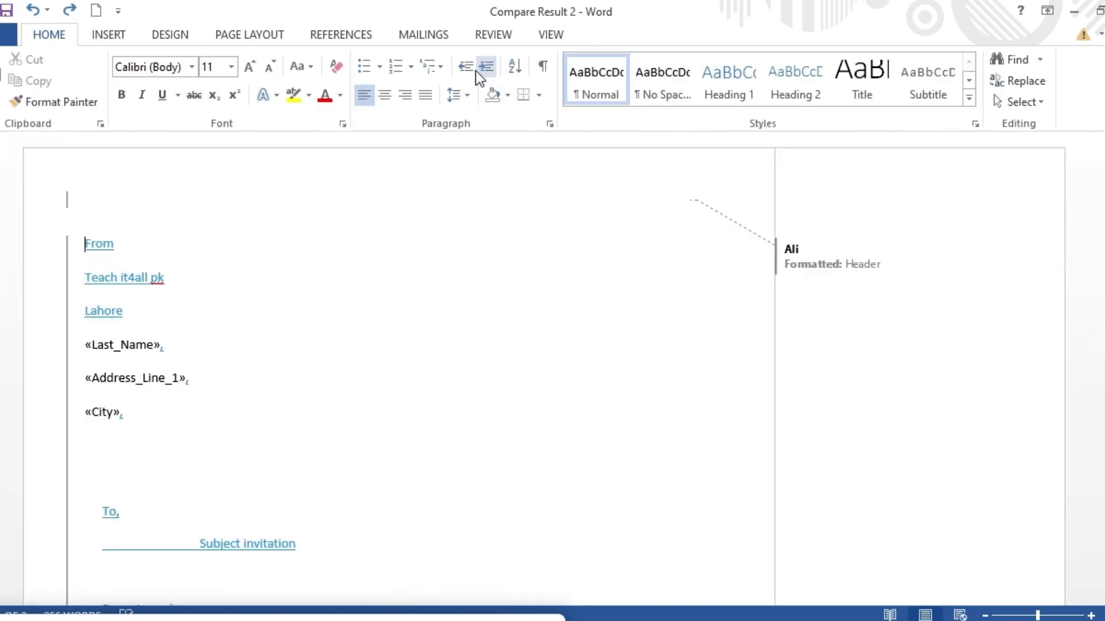
Switch the document to Draft view and return to Print Layout.
click(556, 35)
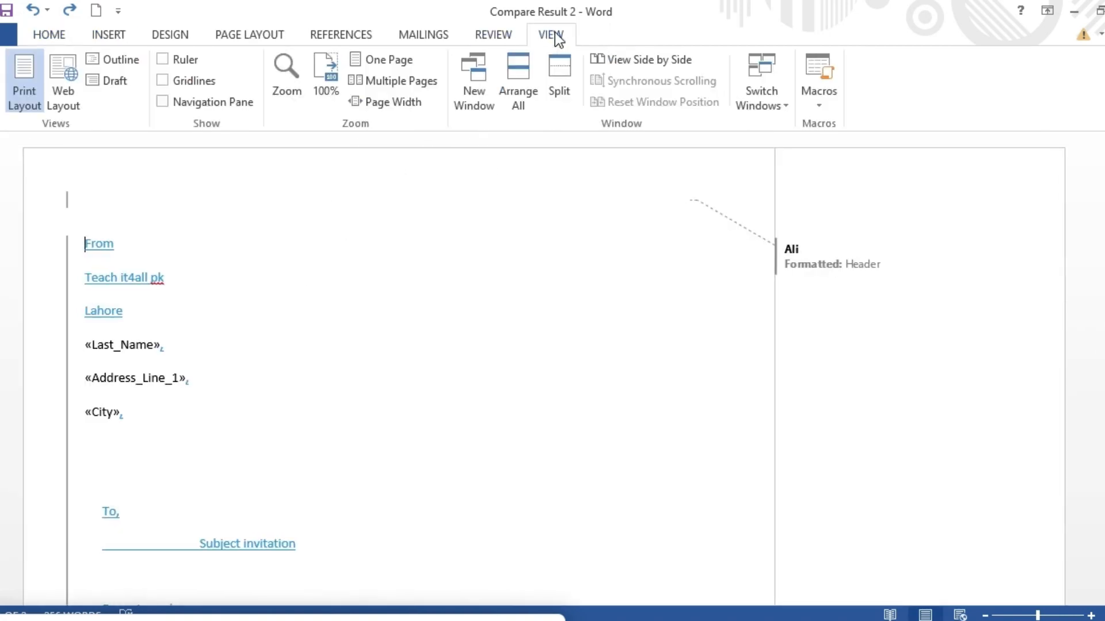
click(123, 84)
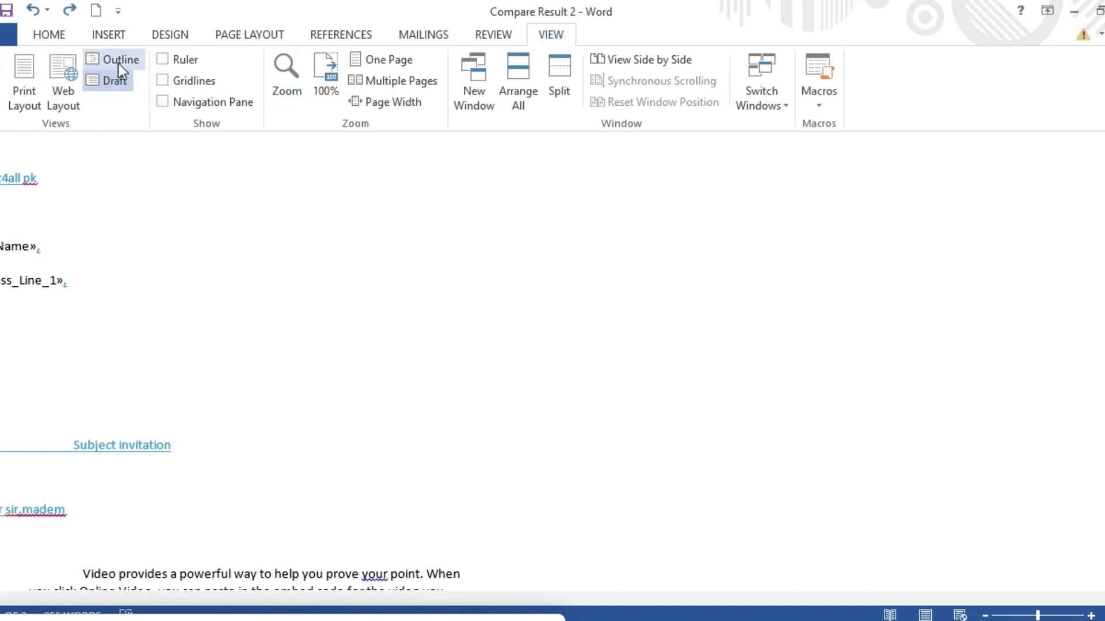
click(31, 87)
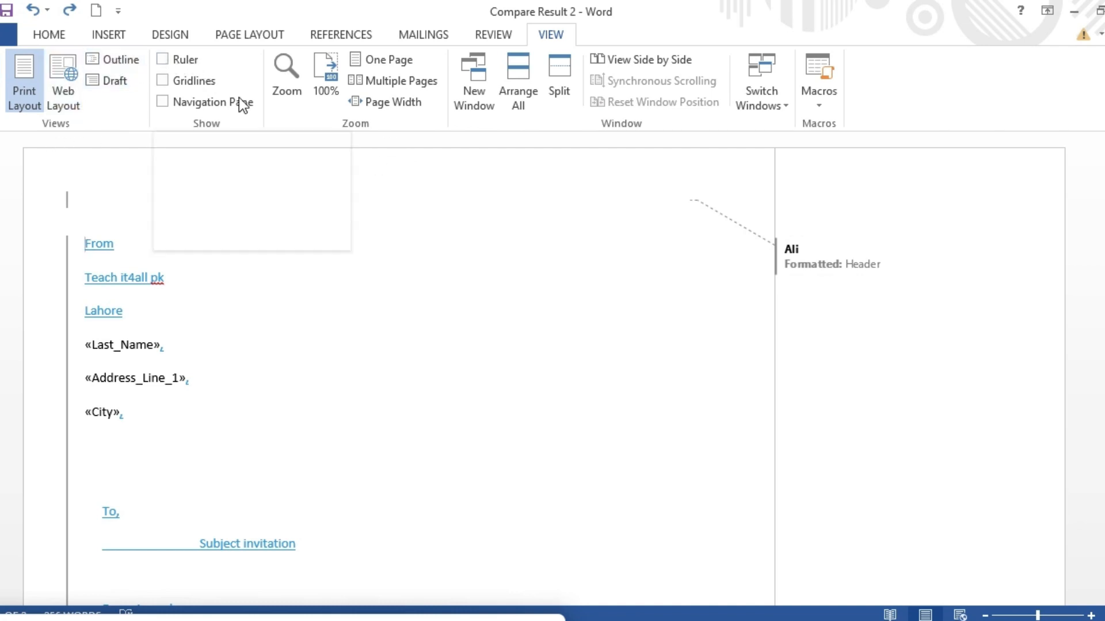
Show the ruler and the gridlines on the page.
click(162, 60)
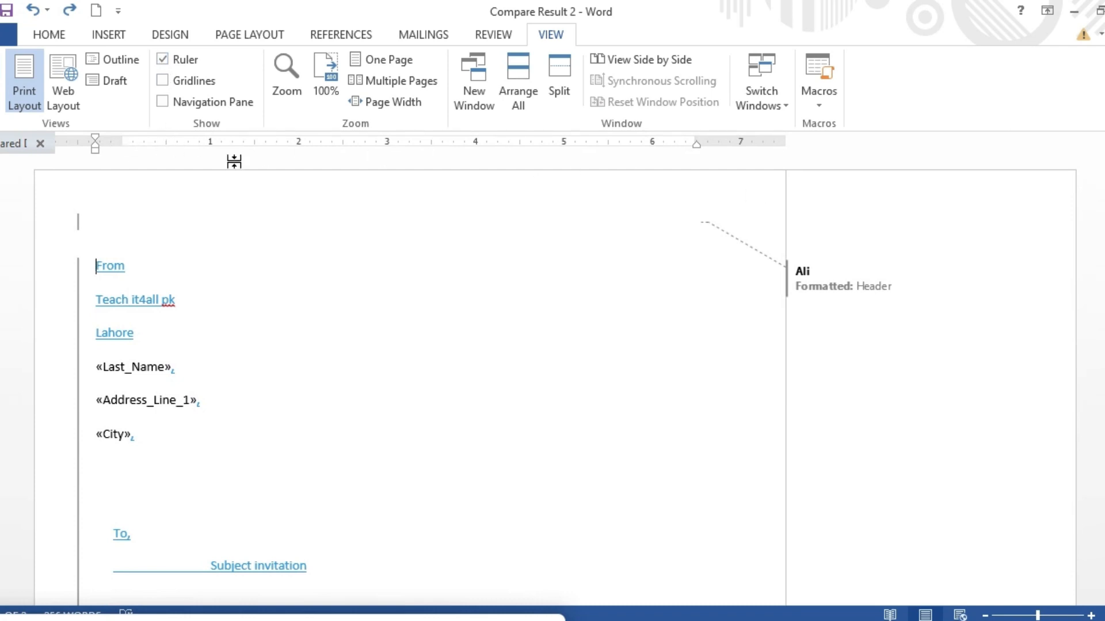
click(163, 81)
click(162, 81)
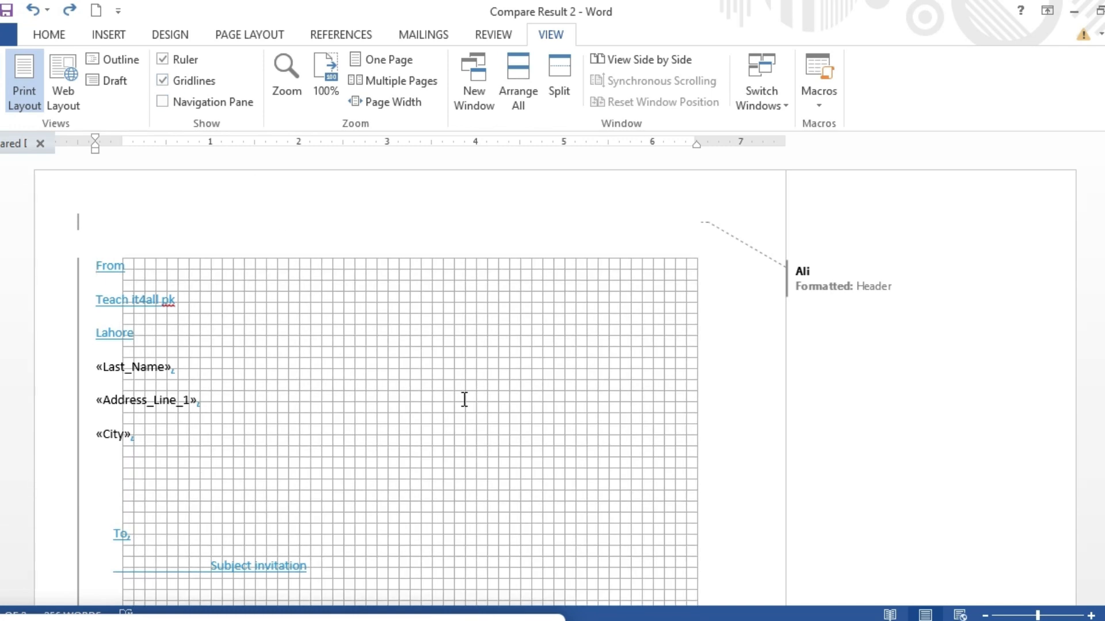
drag(464, 399, 516, 430)
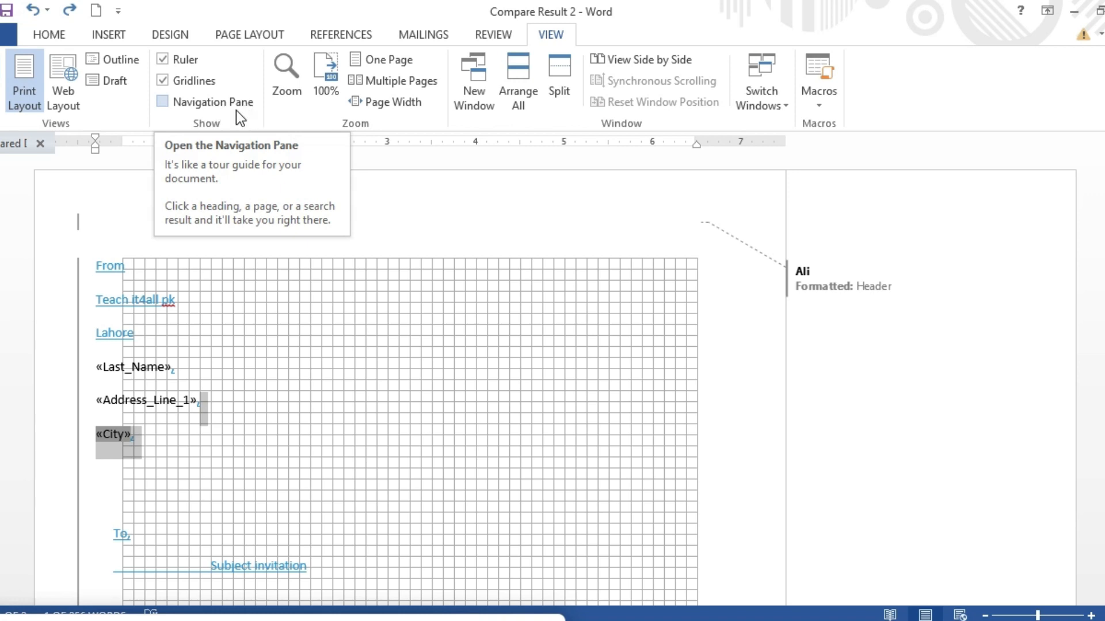
Open the Navigation Pane and close it again.
click(163, 104)
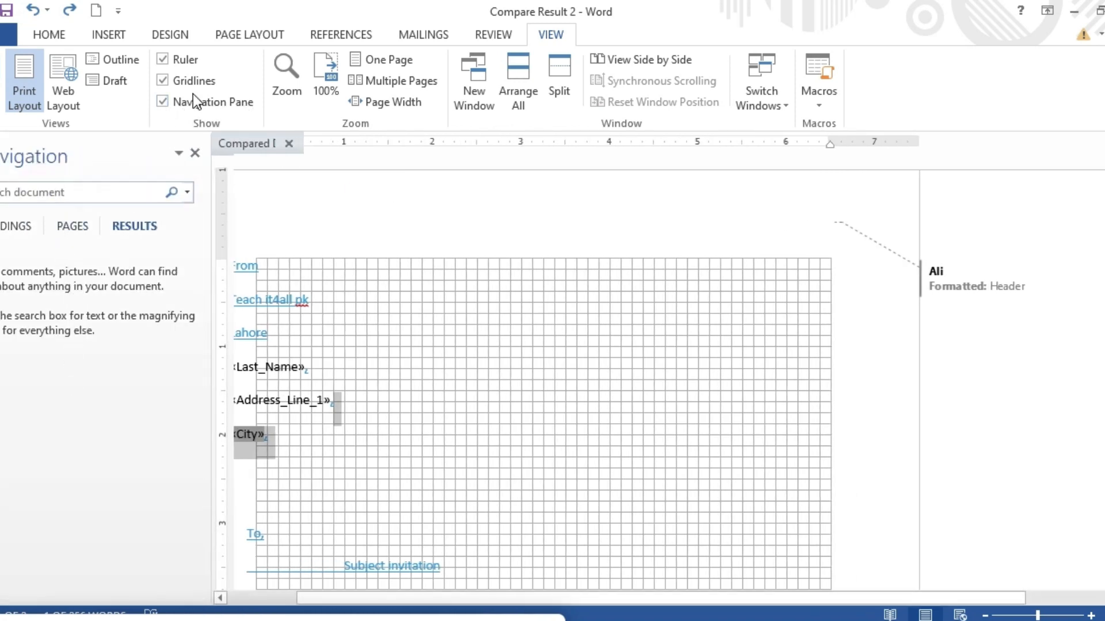
click(195, 155)
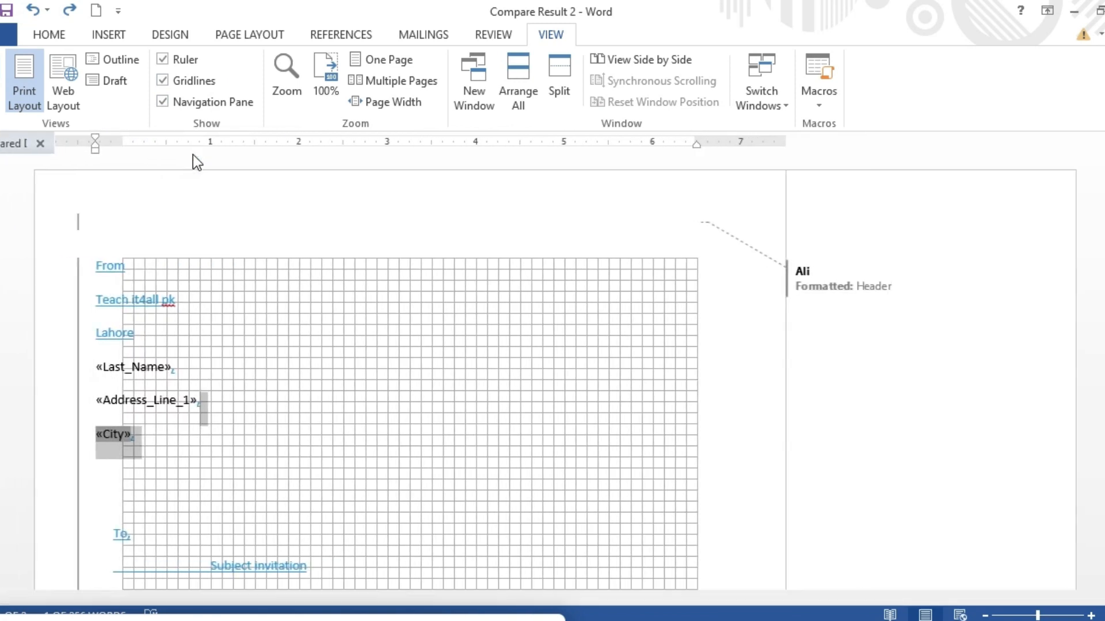
Open the Zoom dialog, cancel it, and set the zoom to 100%.
click(286, 81)
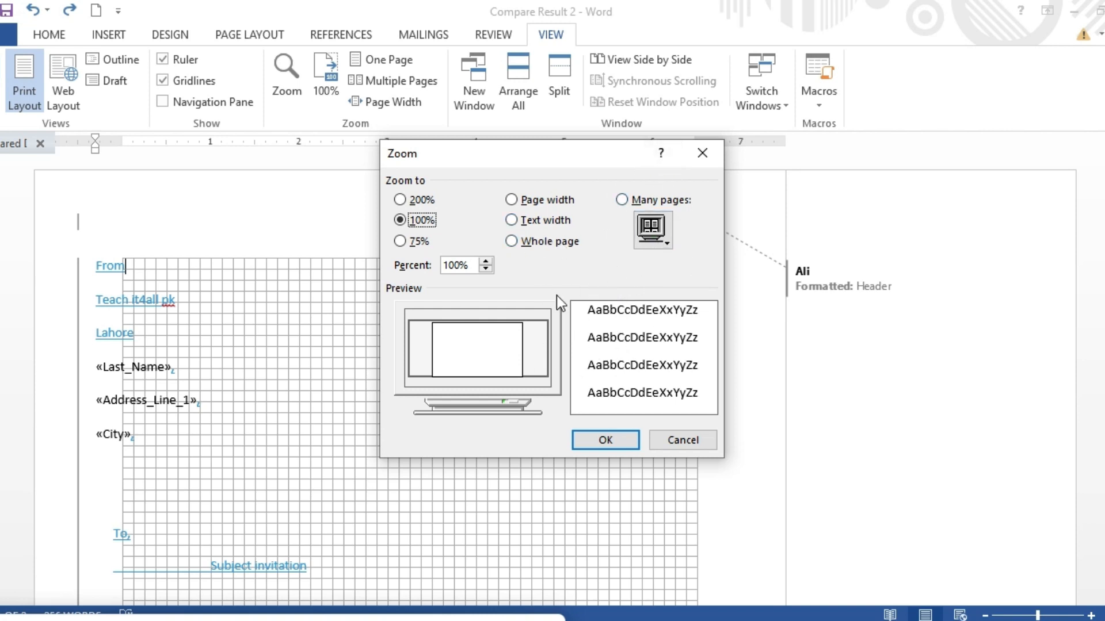
click(700, 161)
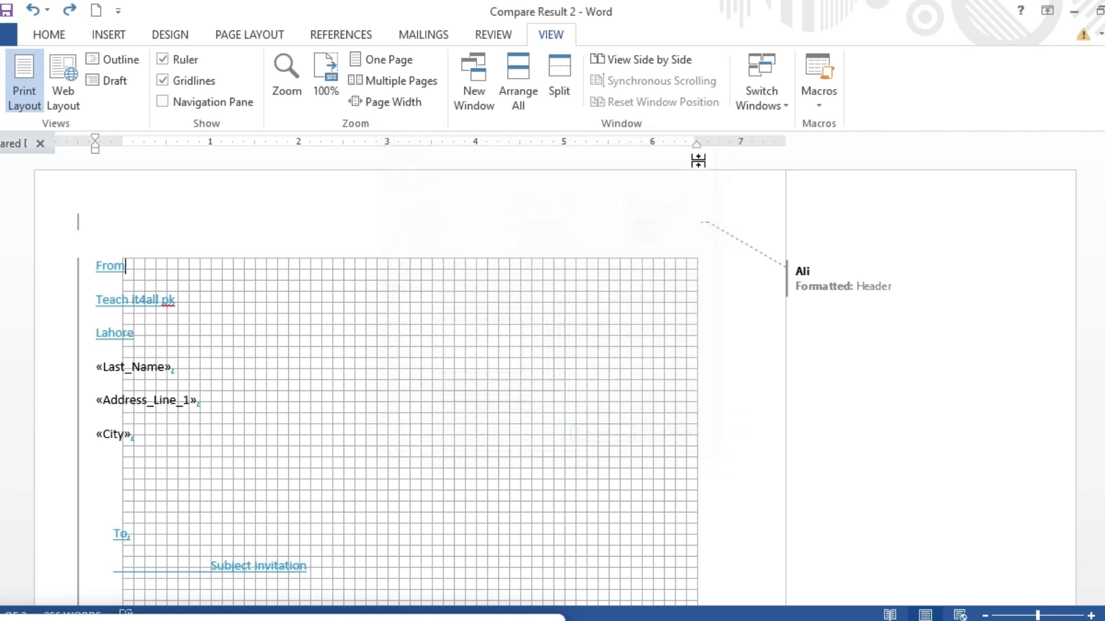
click(327, 92)
Try the One Page, Multiple Pages and Page Width zoom views, ending on One Page.
click(383, 59)
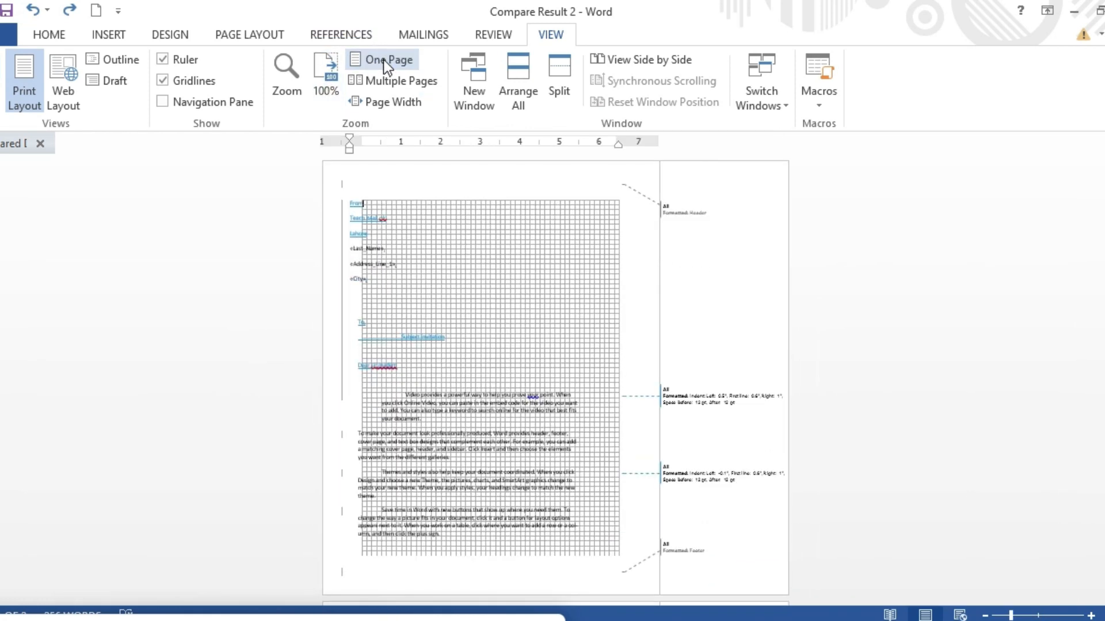
click(403, 81)
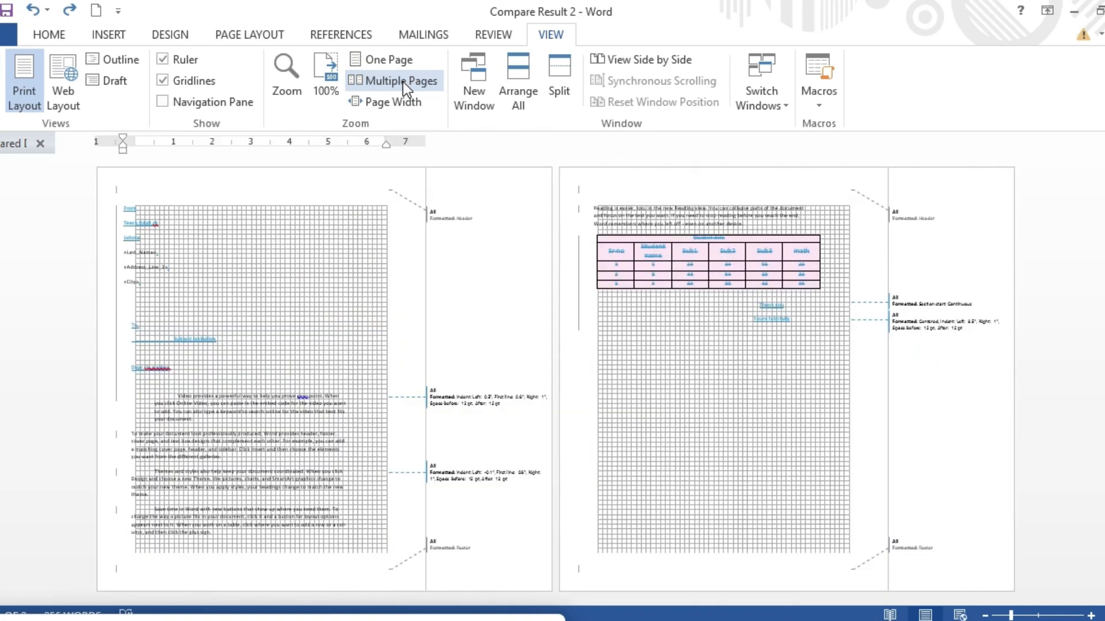
click(392, 103)
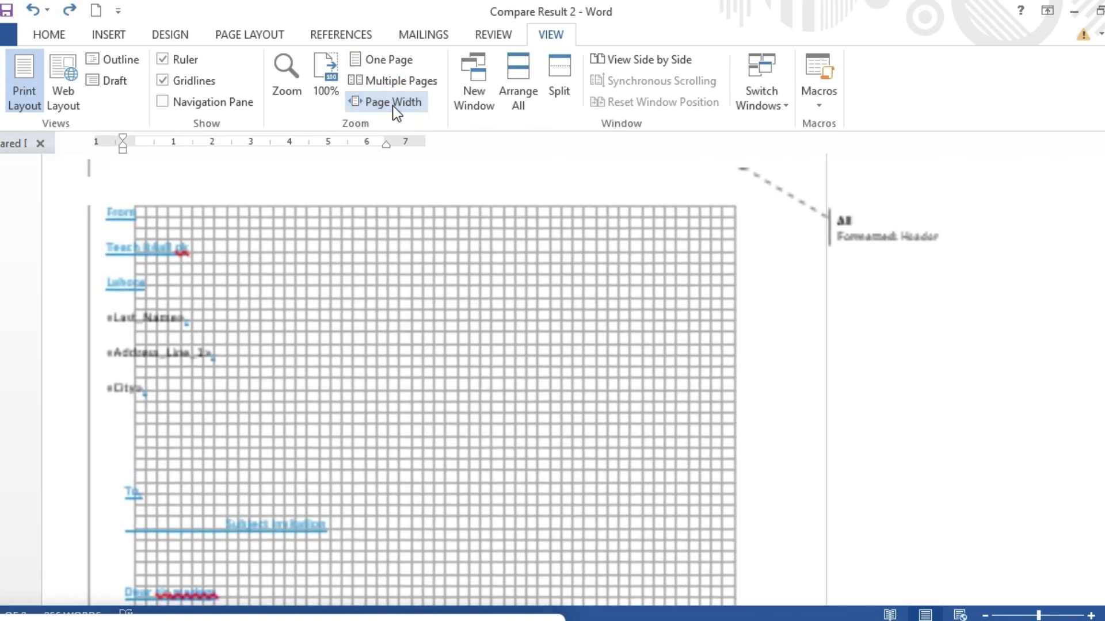
click(383, 63)
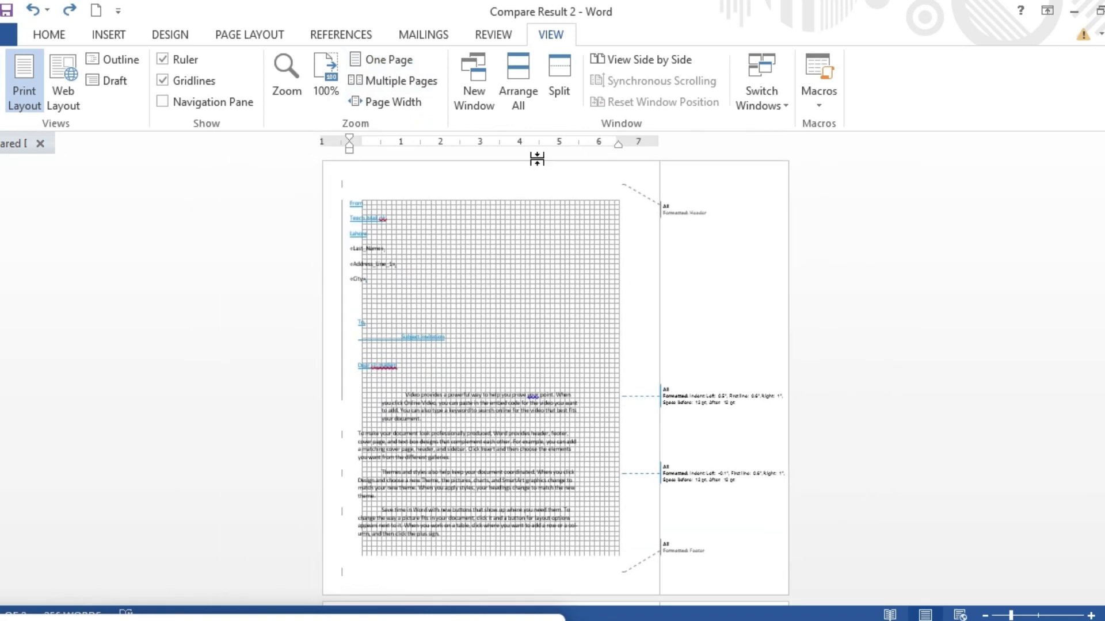
Open a new window of the comparison document and arrange all open windows.
click(473, 92)
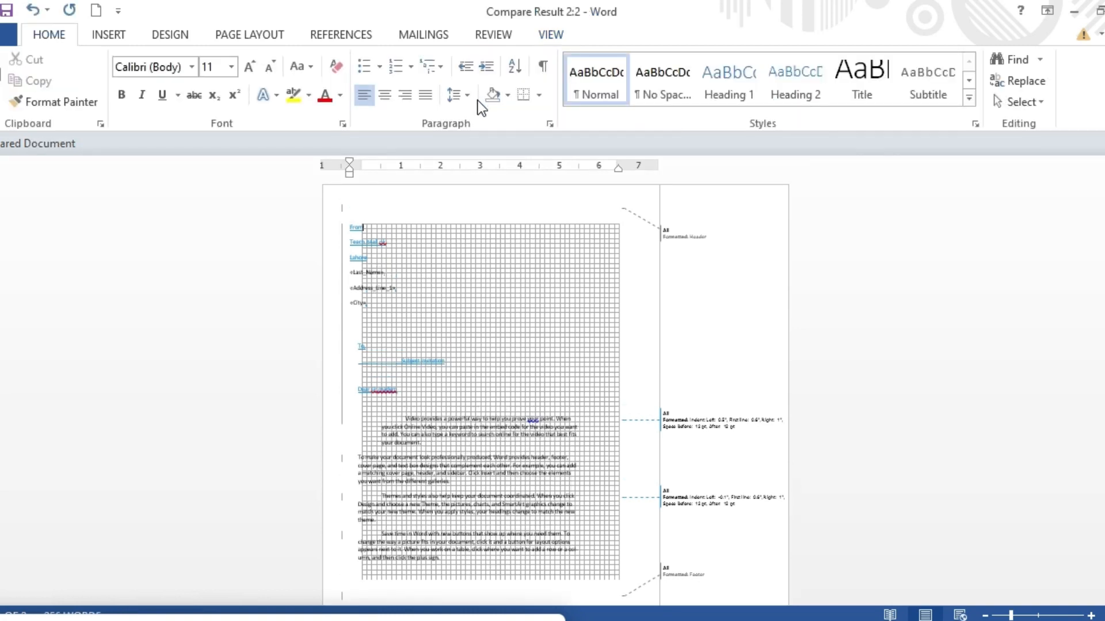
click(547, 35)
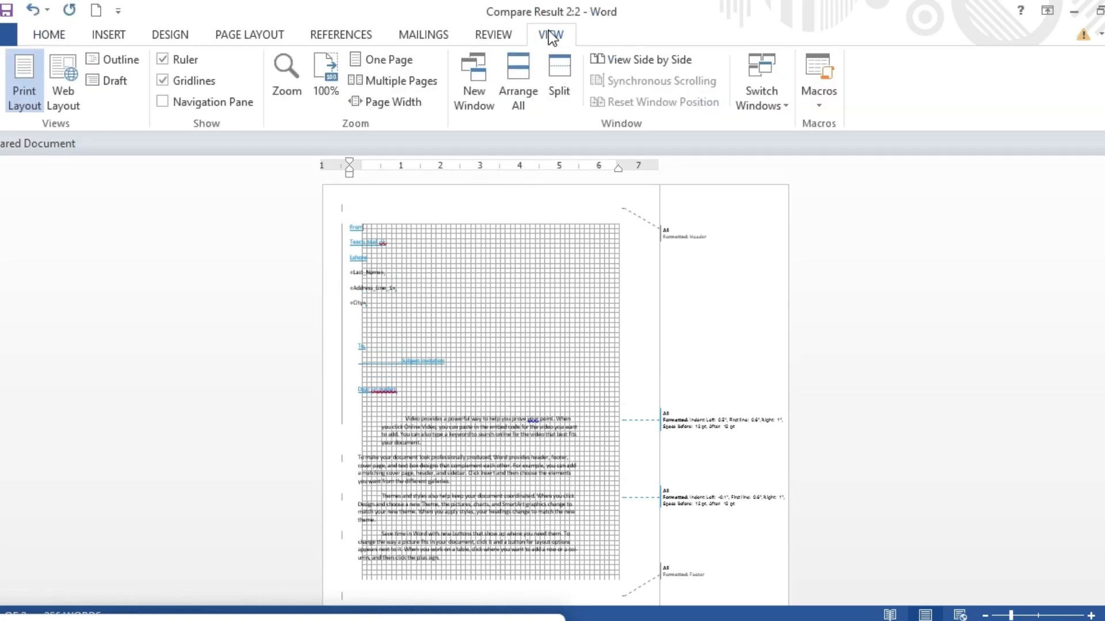
click(521, 95)
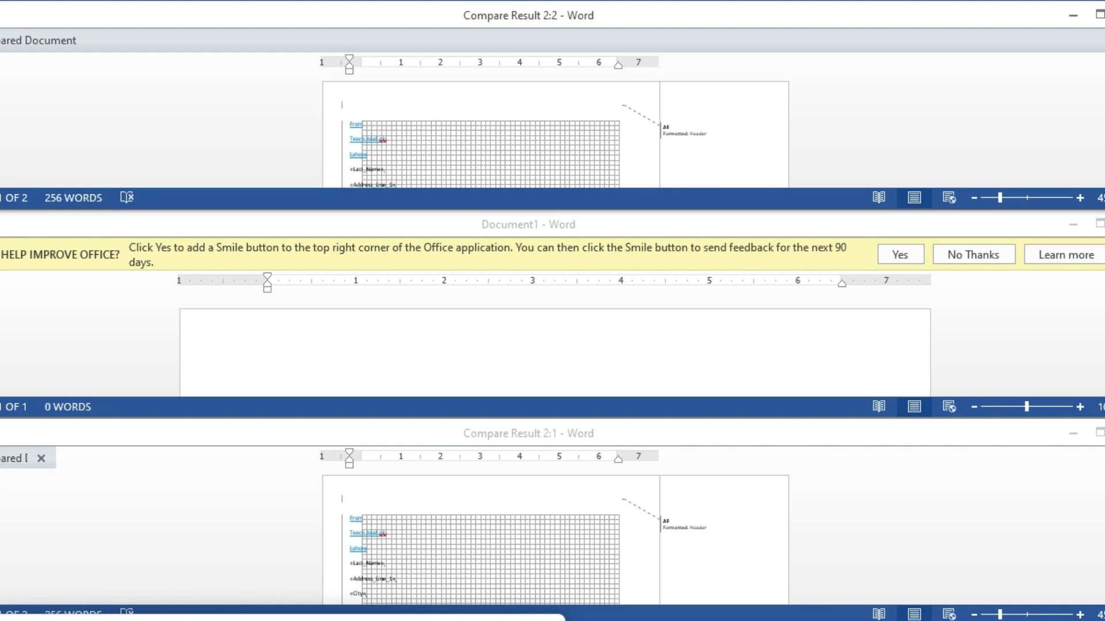
Close the extra document window and maximize the remaining comparison window.
key(alt+F4)
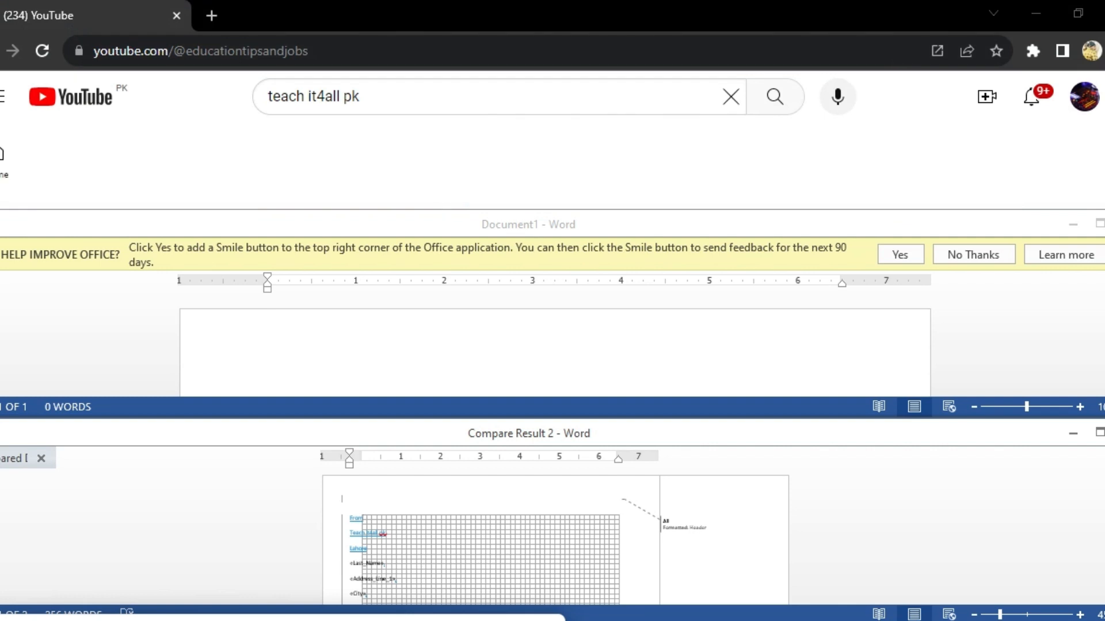
click(1099, 432)
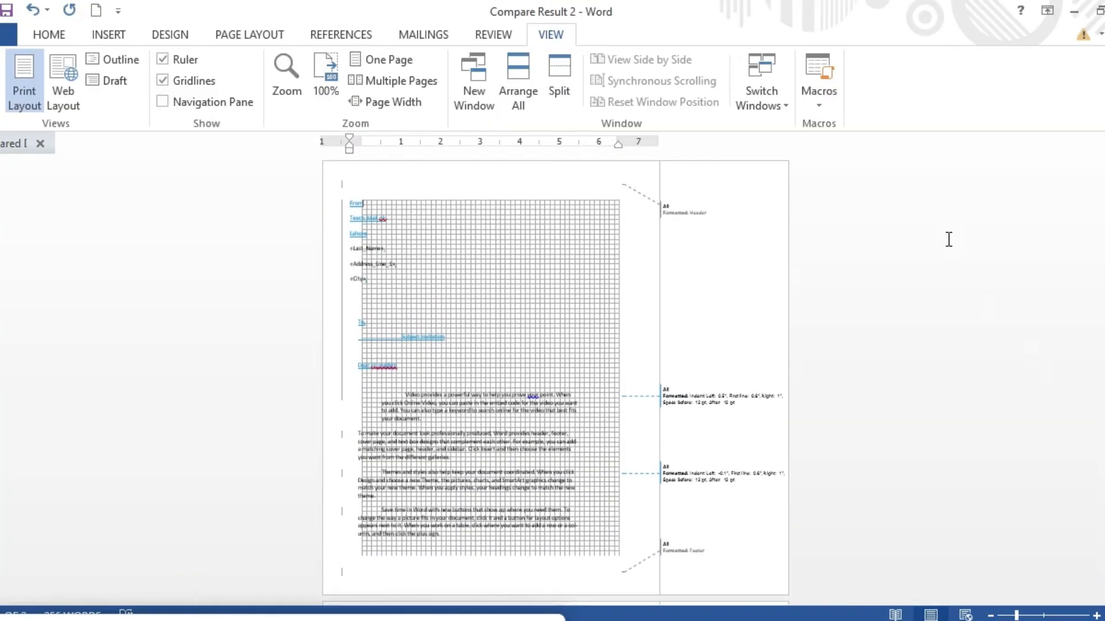
Split the document window into two panes, then remove the split again.
click(554, 94)
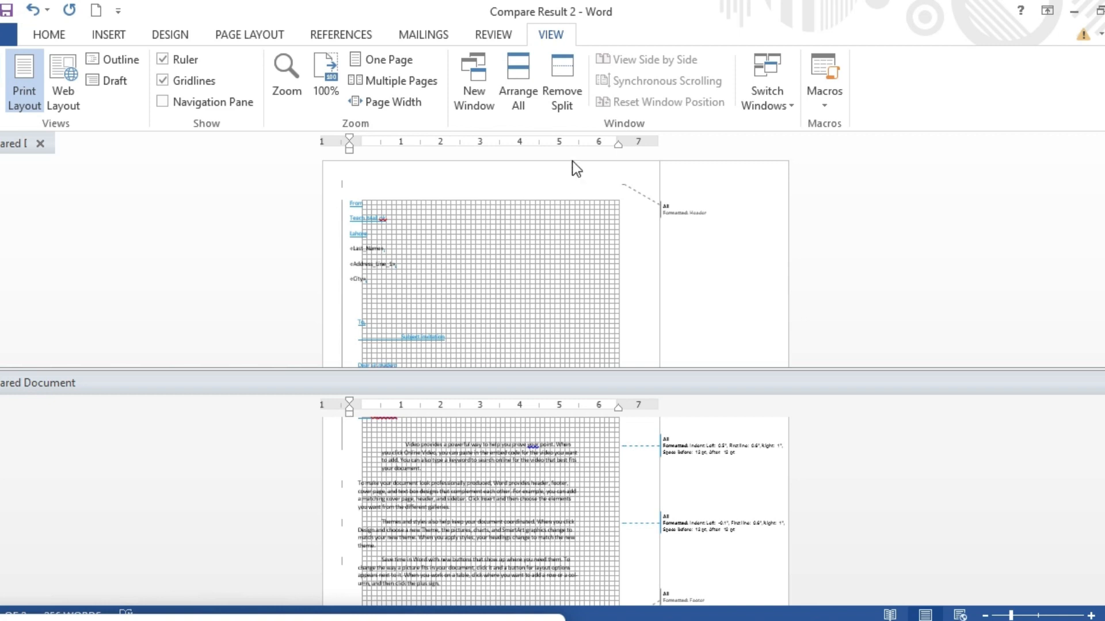
click(565, 88)
click(565, 88)
click(569, 86)
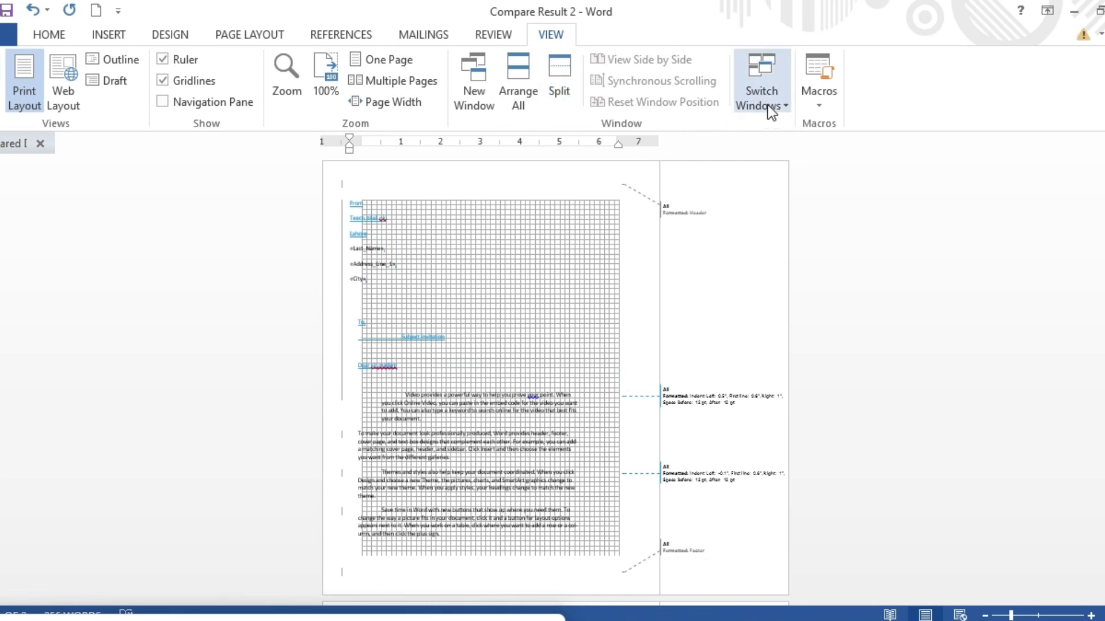
Start recording a macro named Macro1 stored in All Documents (Normal.dotm) and scroll the document while recording.
click(782, 95)
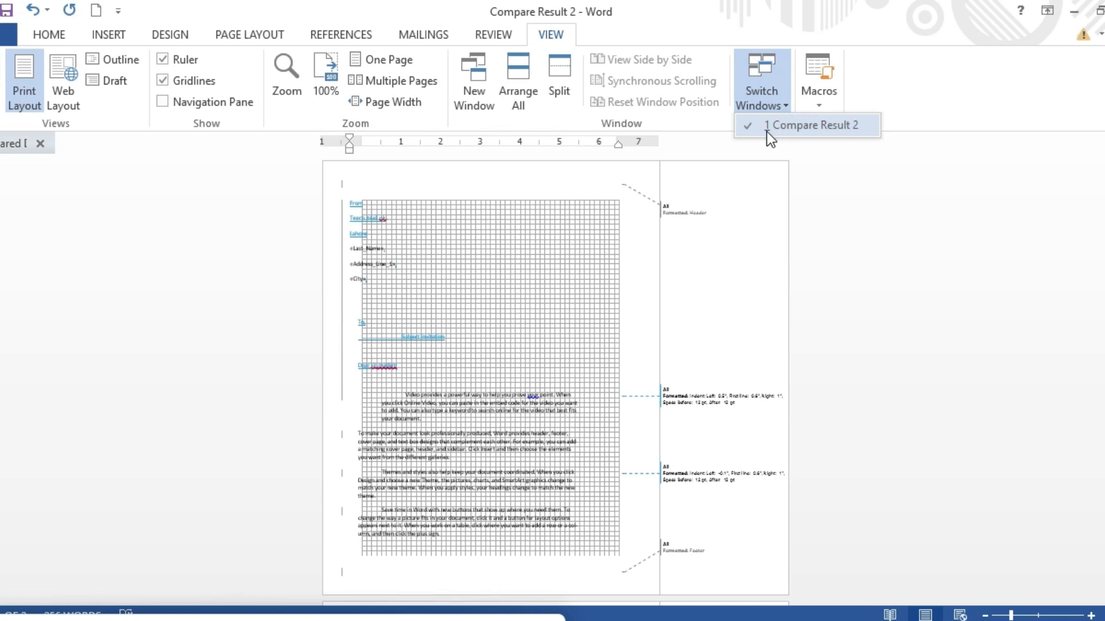
click(820, 102)
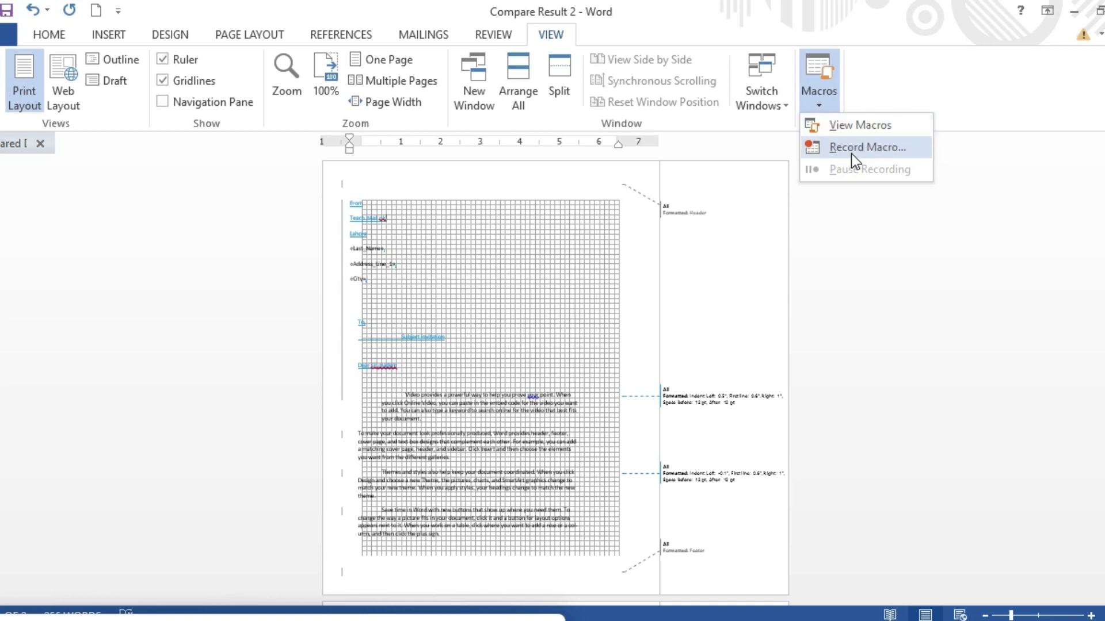
click(879, 149)
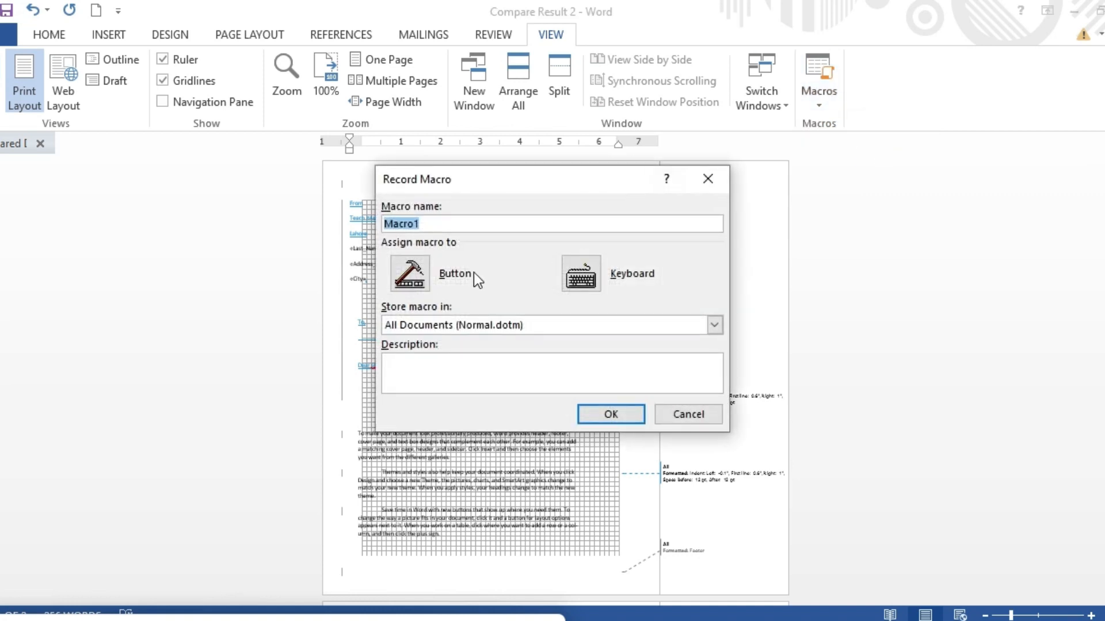
click(627, 415)
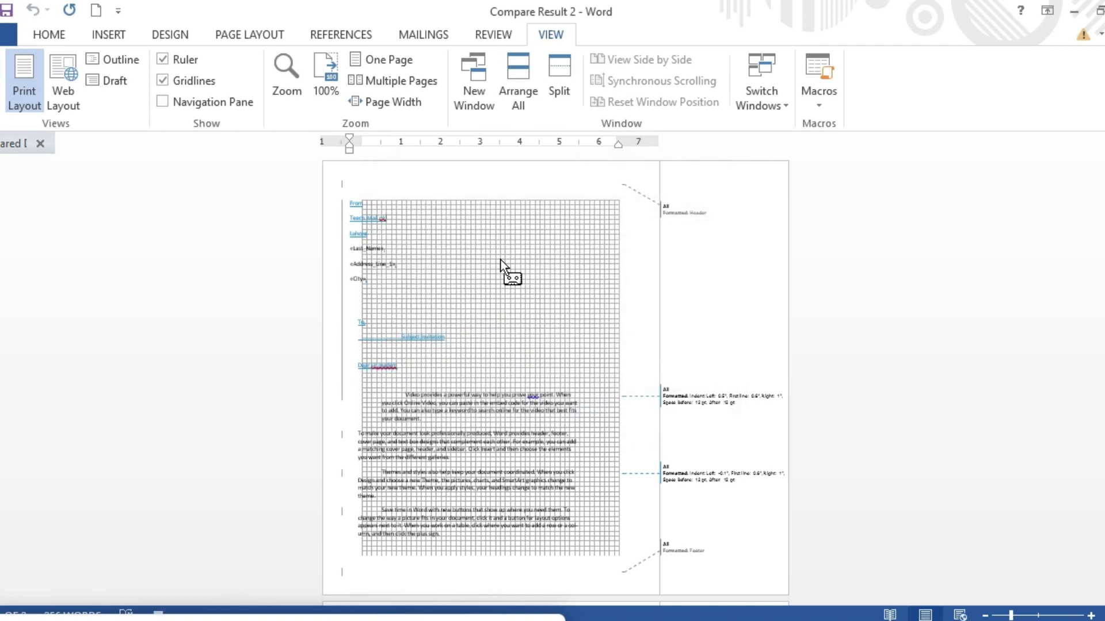
mouse_move(1102, 263)
mouse_down()
mouse_move(1102, 477)
mouse_move(1103, 265)
mouse_up()
Pause the macro recording and open Macro1 for editing in the Visual Basic editor.
click(817, 99)
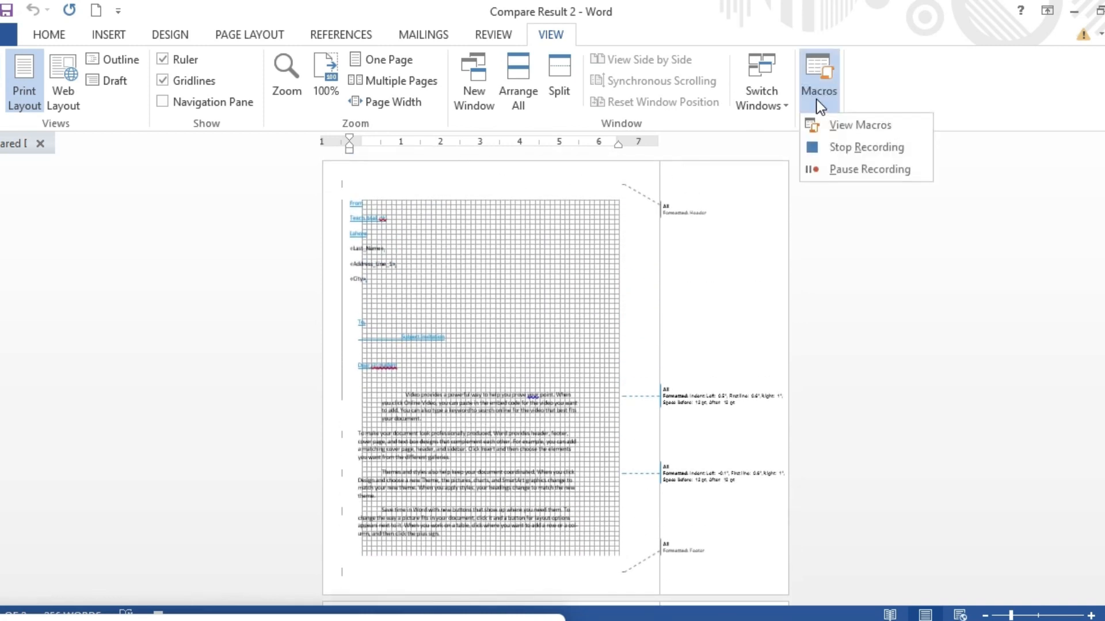
click(836, 170)
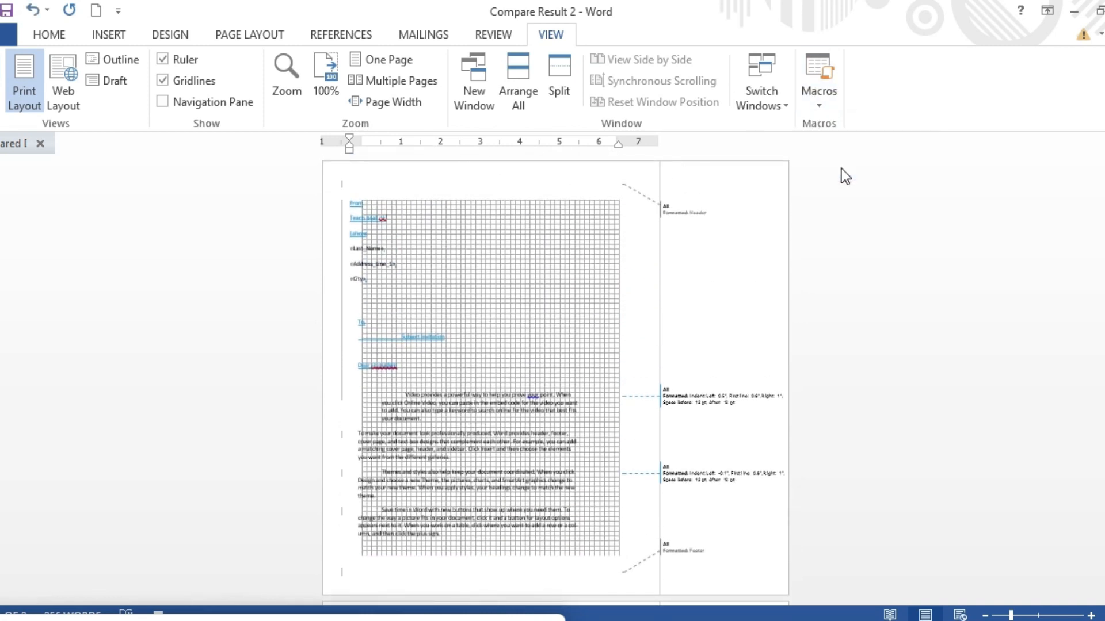
click(821, 108)
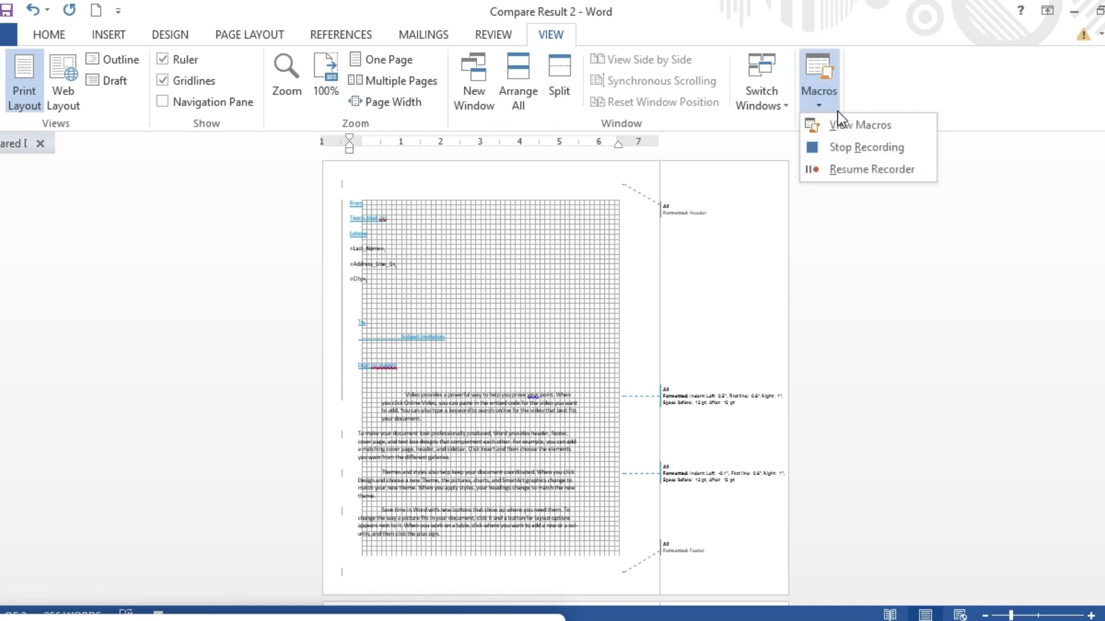
click(845, 134)
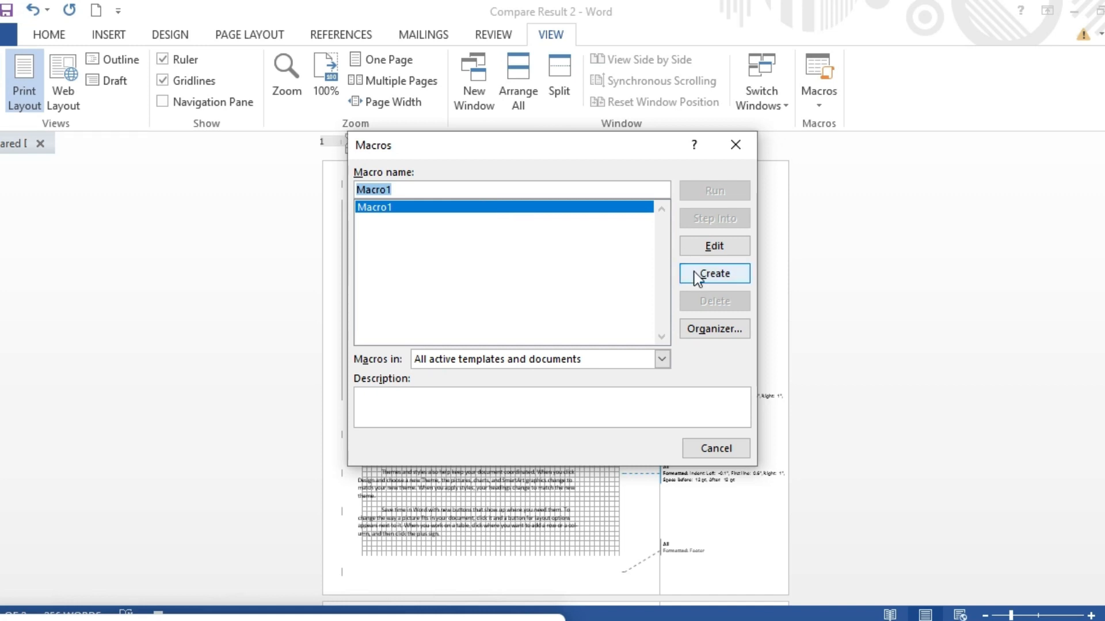
click(722, 273)
click(563, 364)
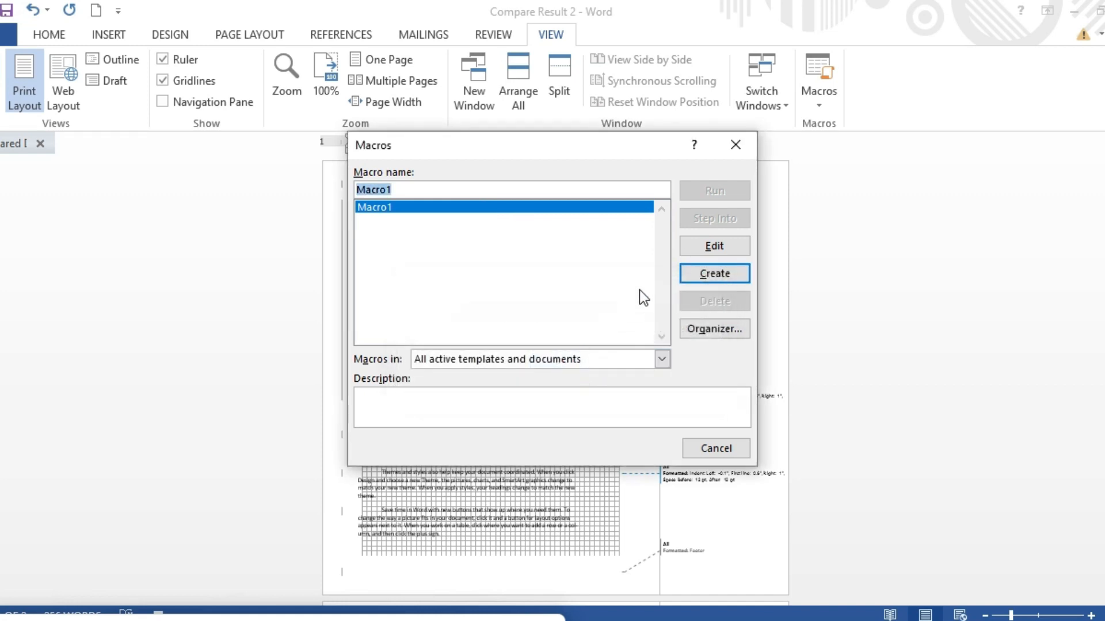
click(723, 243)
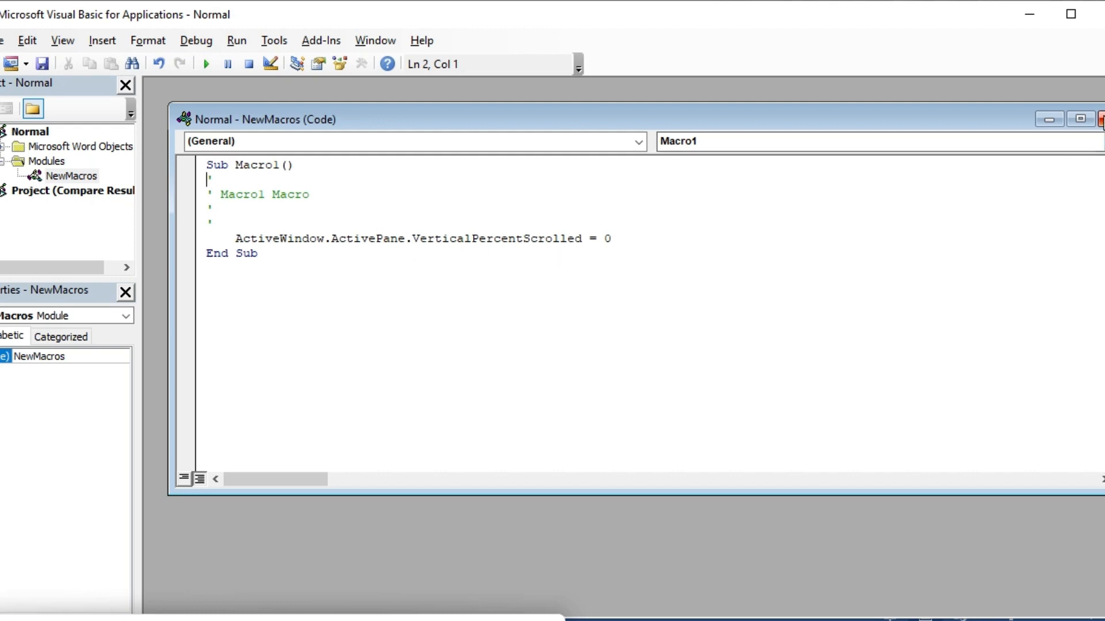
Browse the Normal project's modules, open the ThisDocument code window, and close the Visual Basic editor.
click(1099, 121)
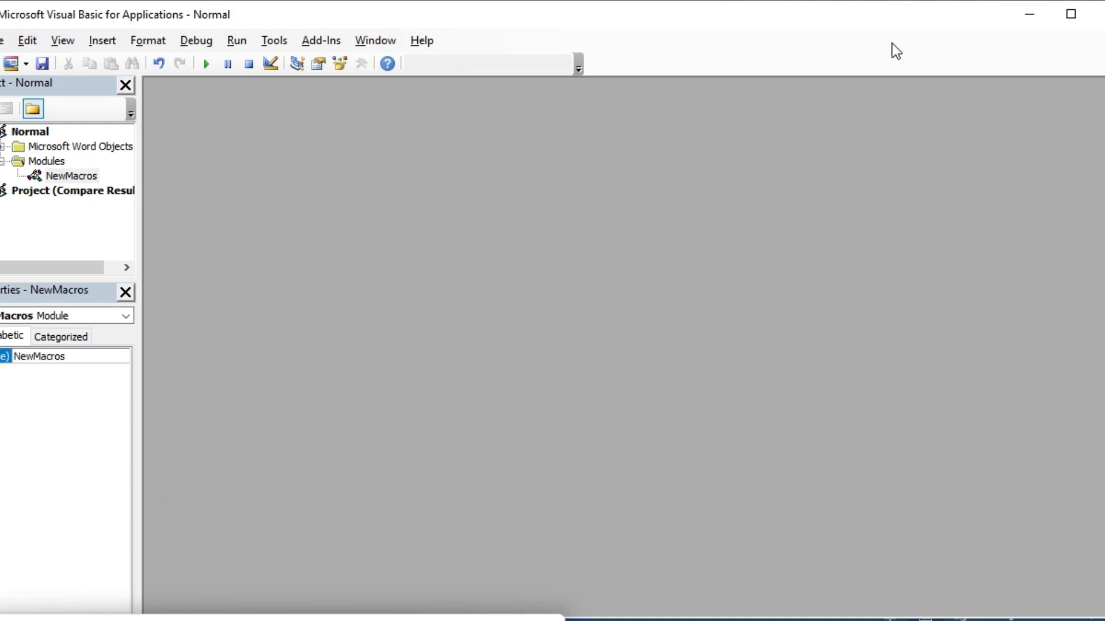
click(40, 108)
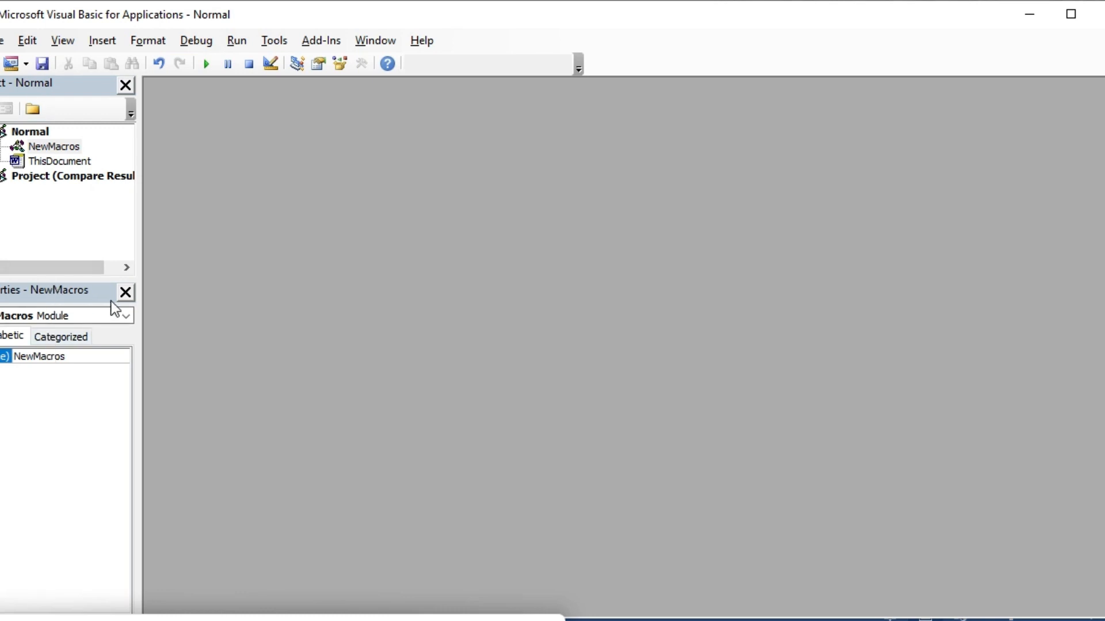
click(63, 148)
double_click(63, 162)
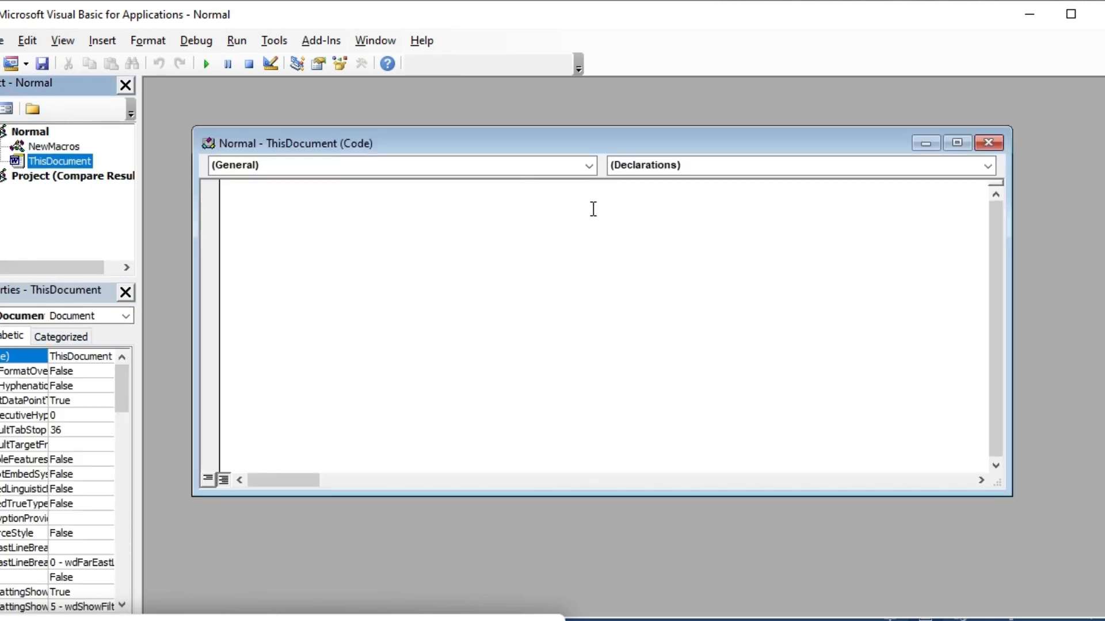
click(988, 143)
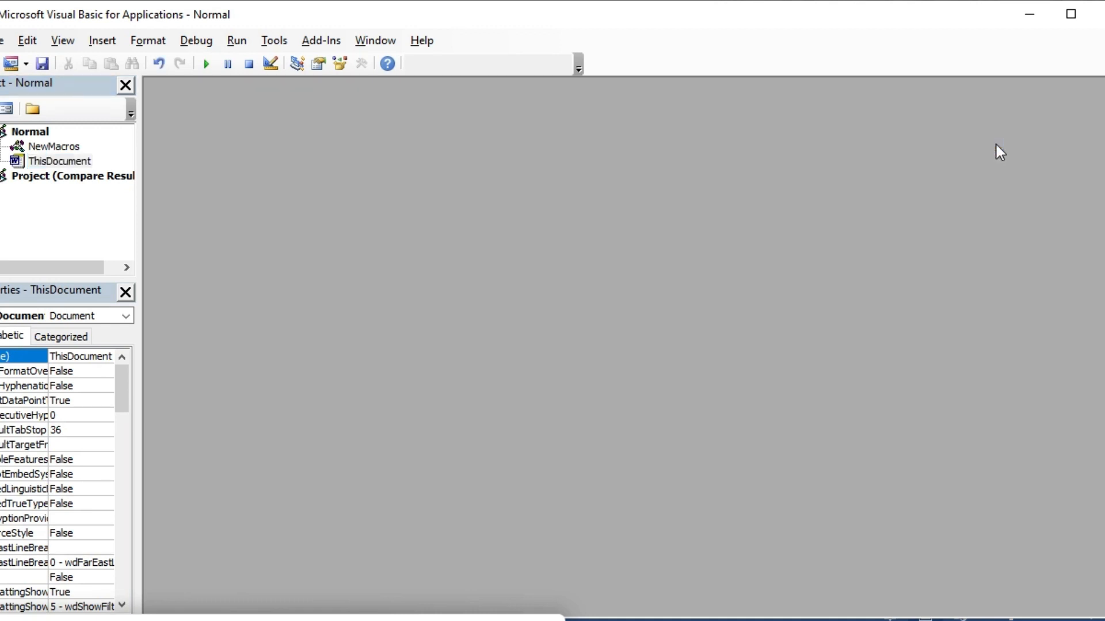
click(1097, 14)
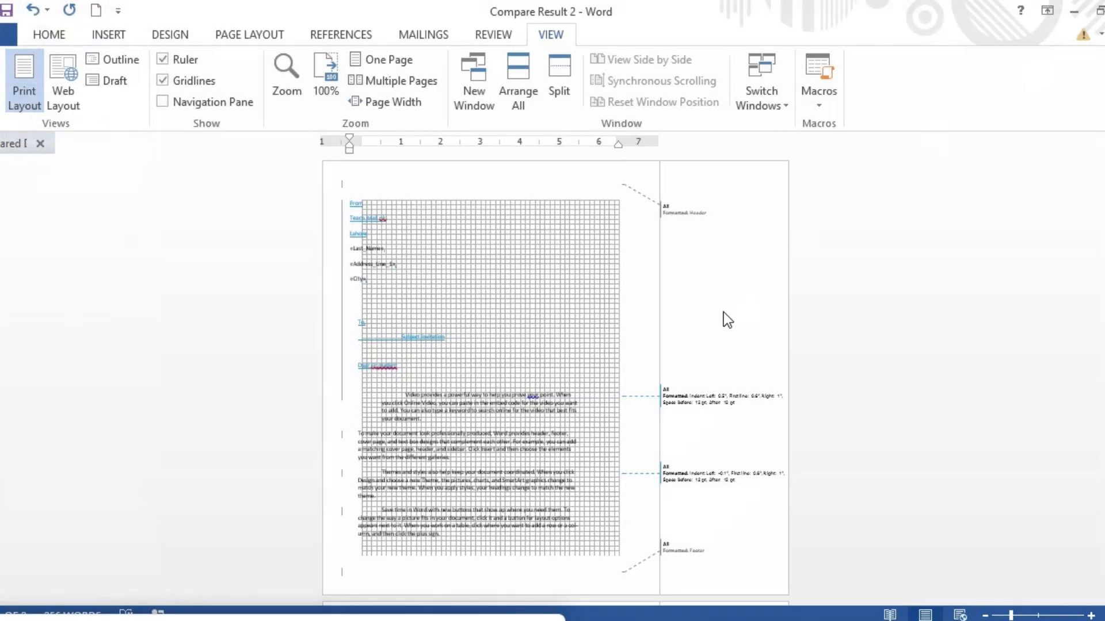
Resume the macro recorder and run Macro1 from the Macros dialog.
click(821, 103)
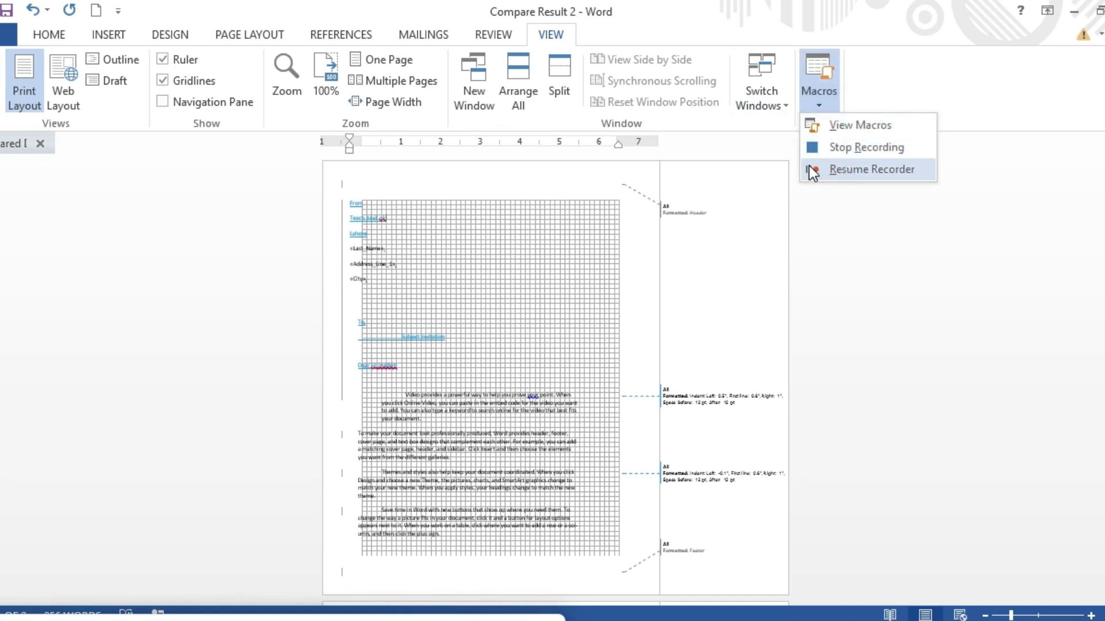
click(817, 148)
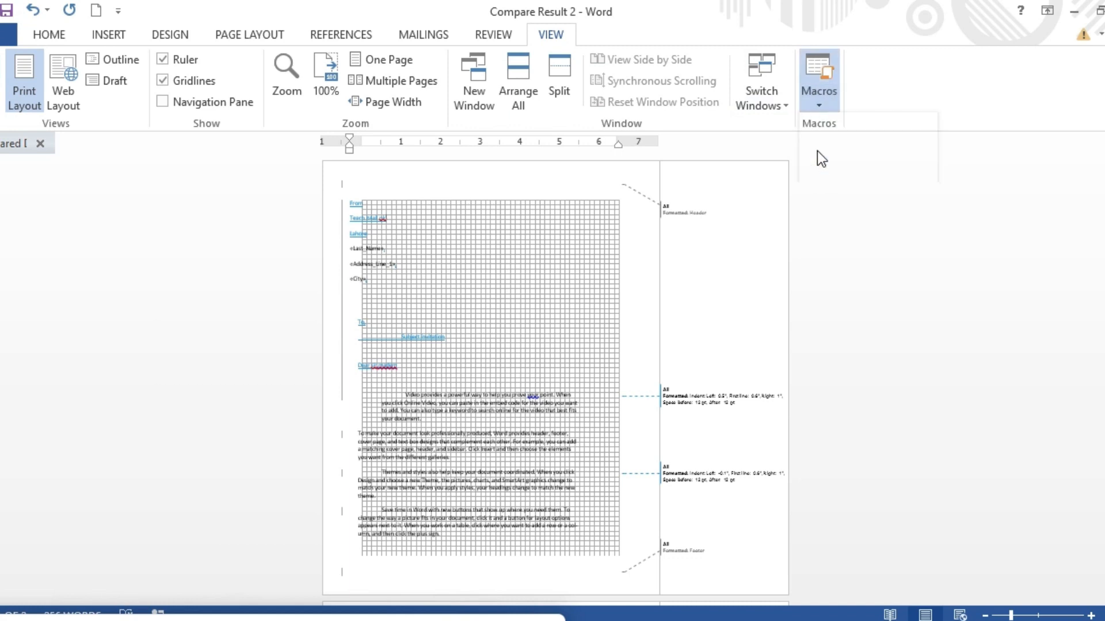
click(821, 104)
click(840, 125)
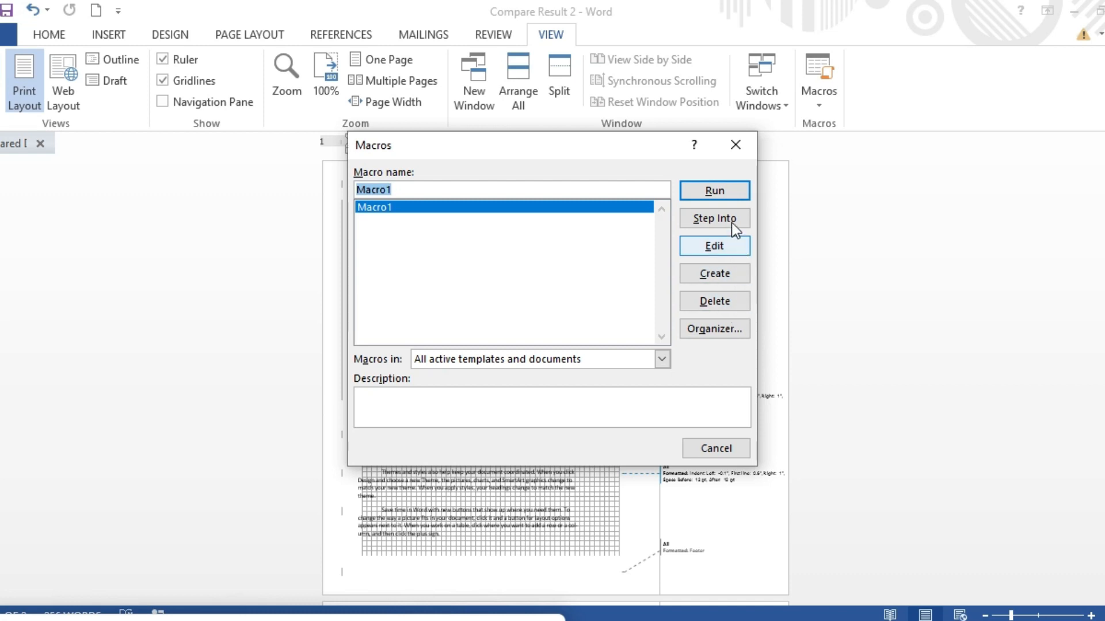
click(730, 191)
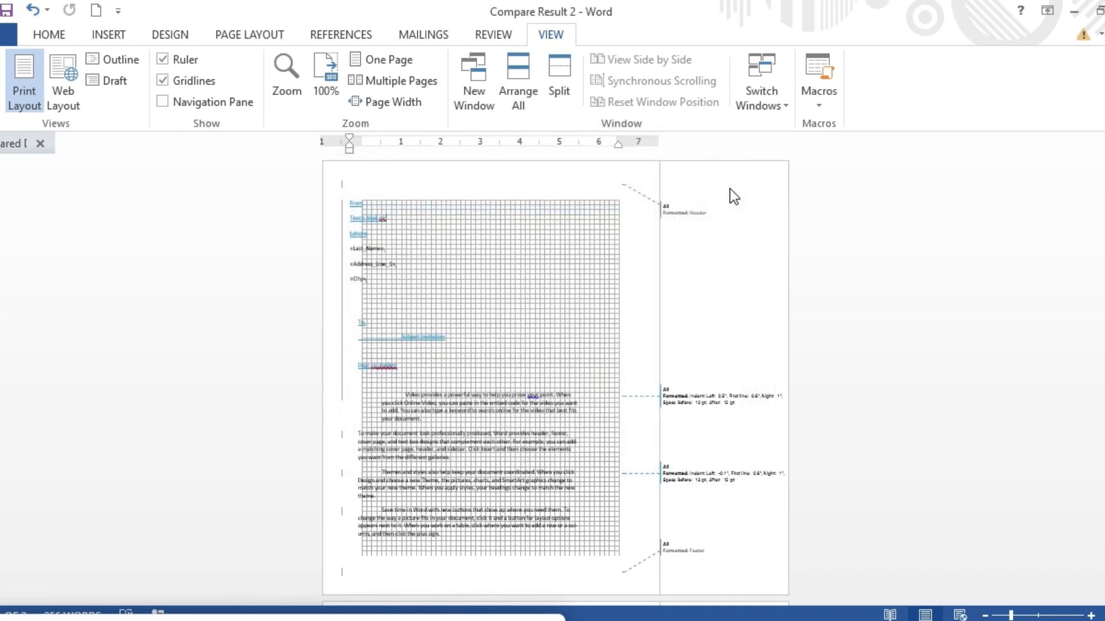
Step into Macro1 in the Visual Basic editor, then close the editor and stop the debugger.
click(819, 105)
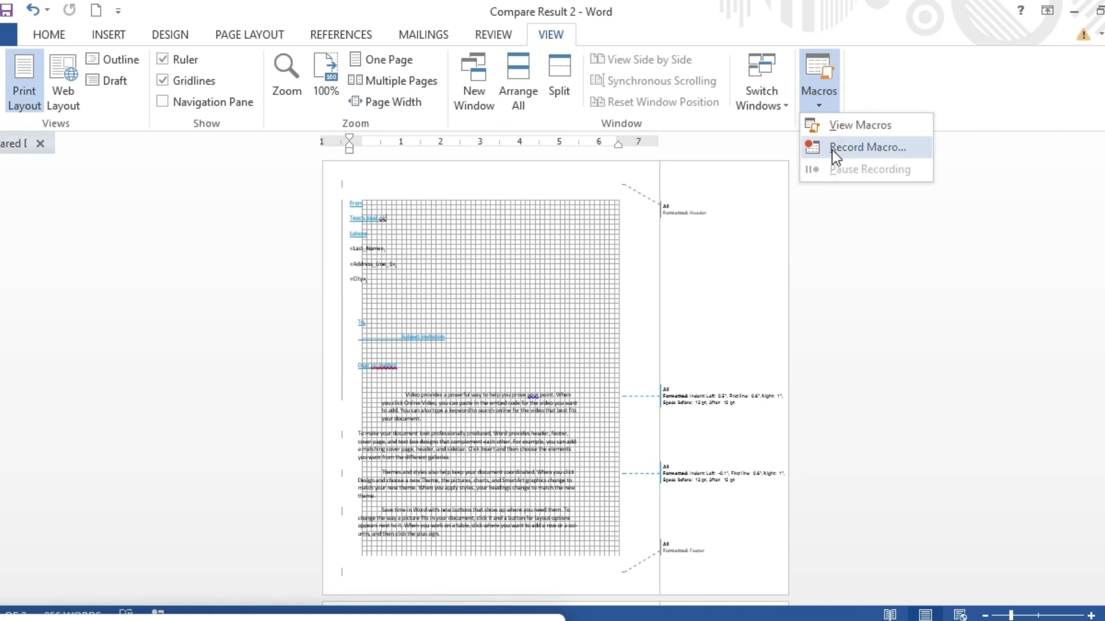
click(840, 130)
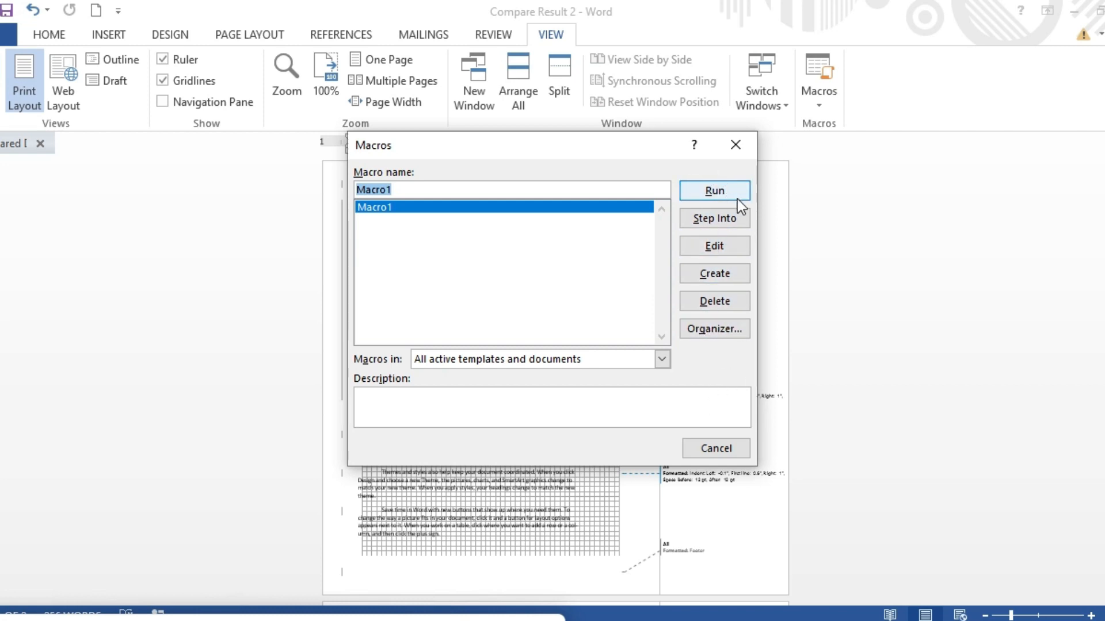
click(734, 219)
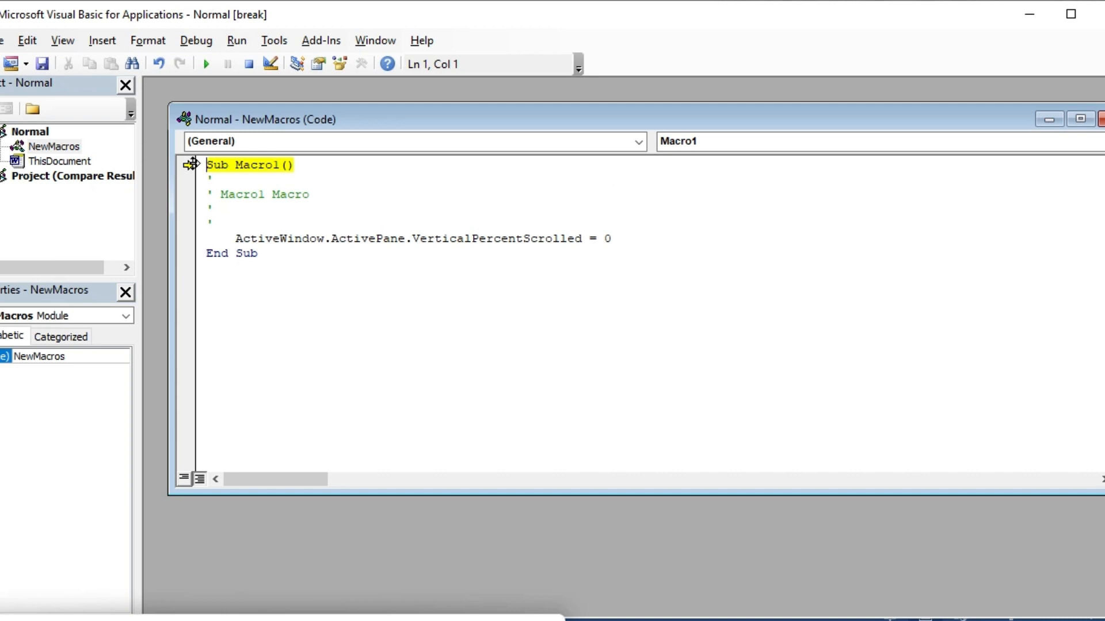
click(1100, 119)
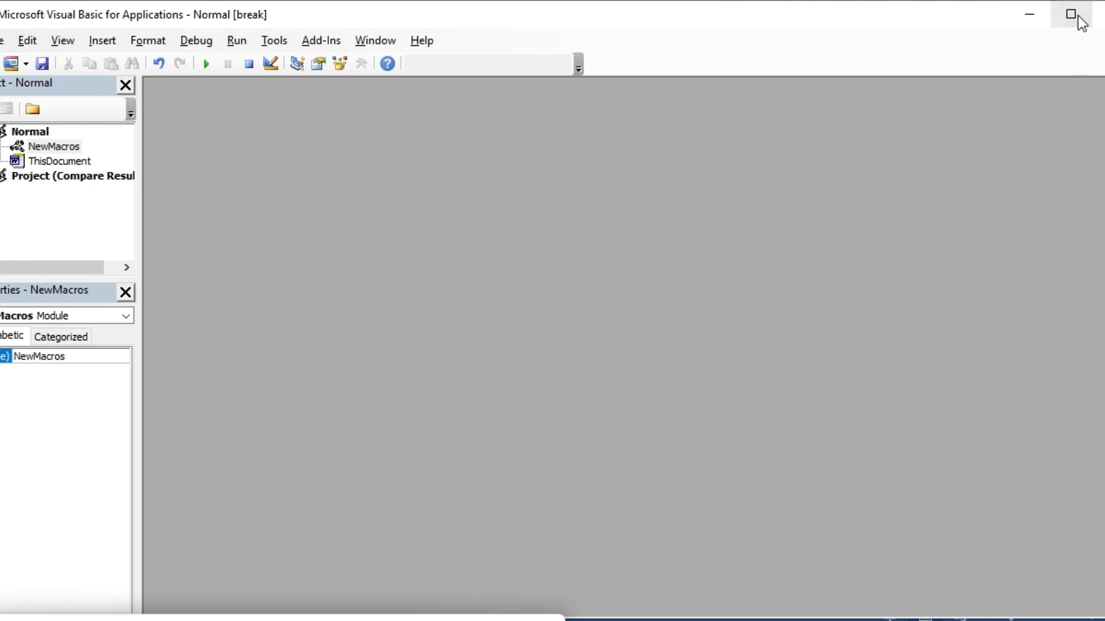
click(1097, 12)
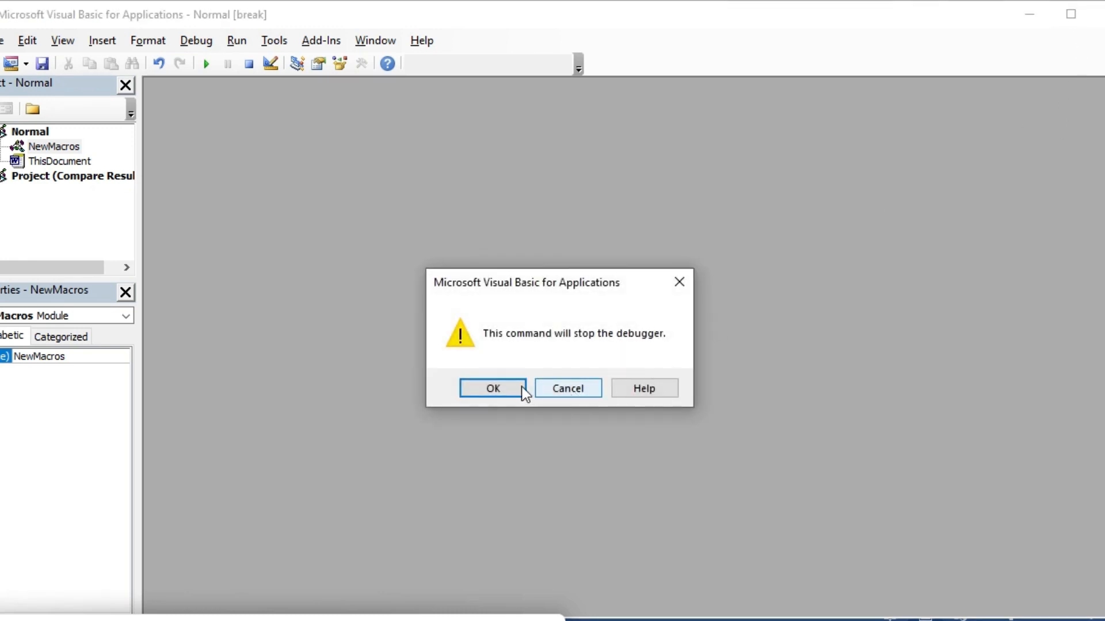
click(499, 386)
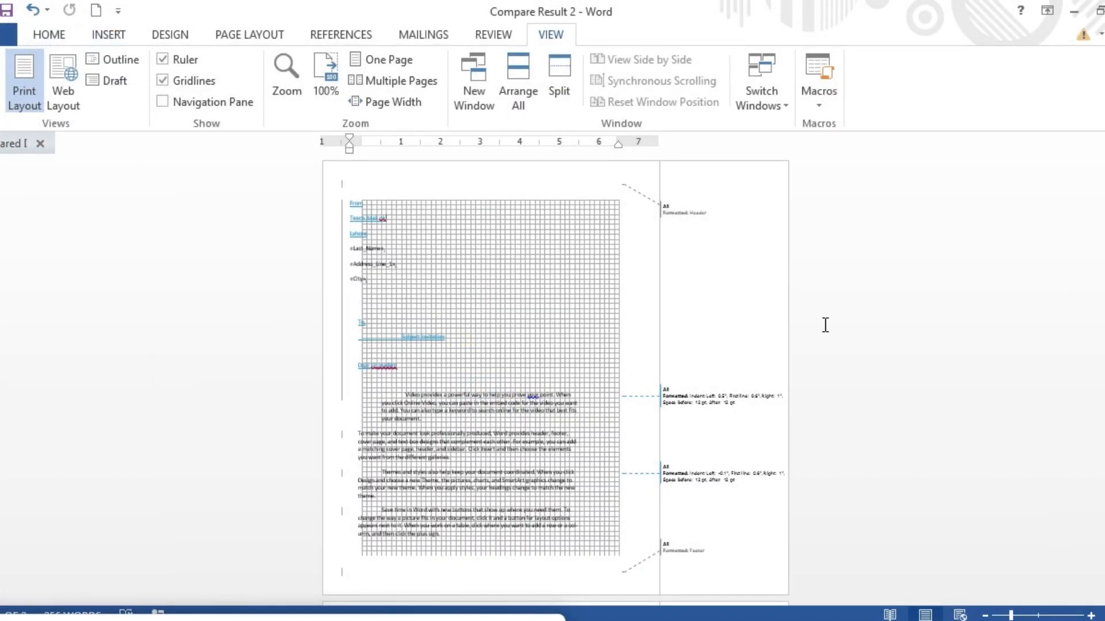